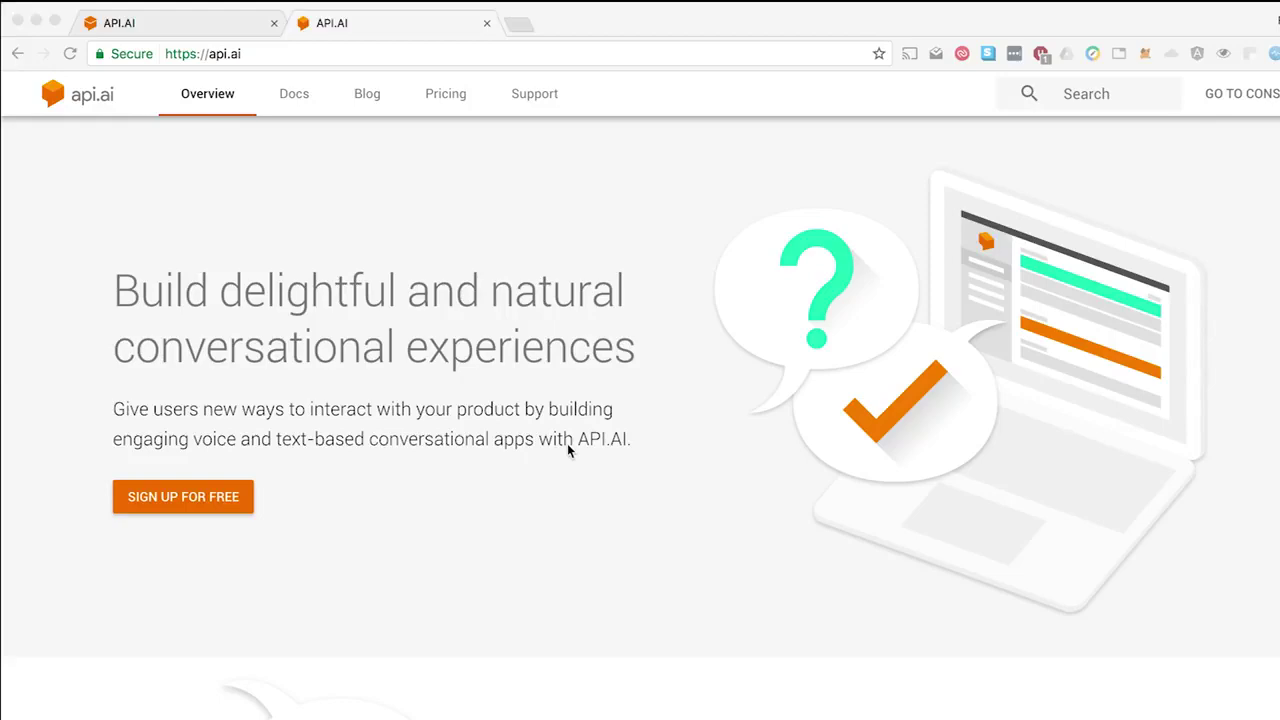
Look over the API.AI homepage and open the console
scroll(567, 450, down, 8)
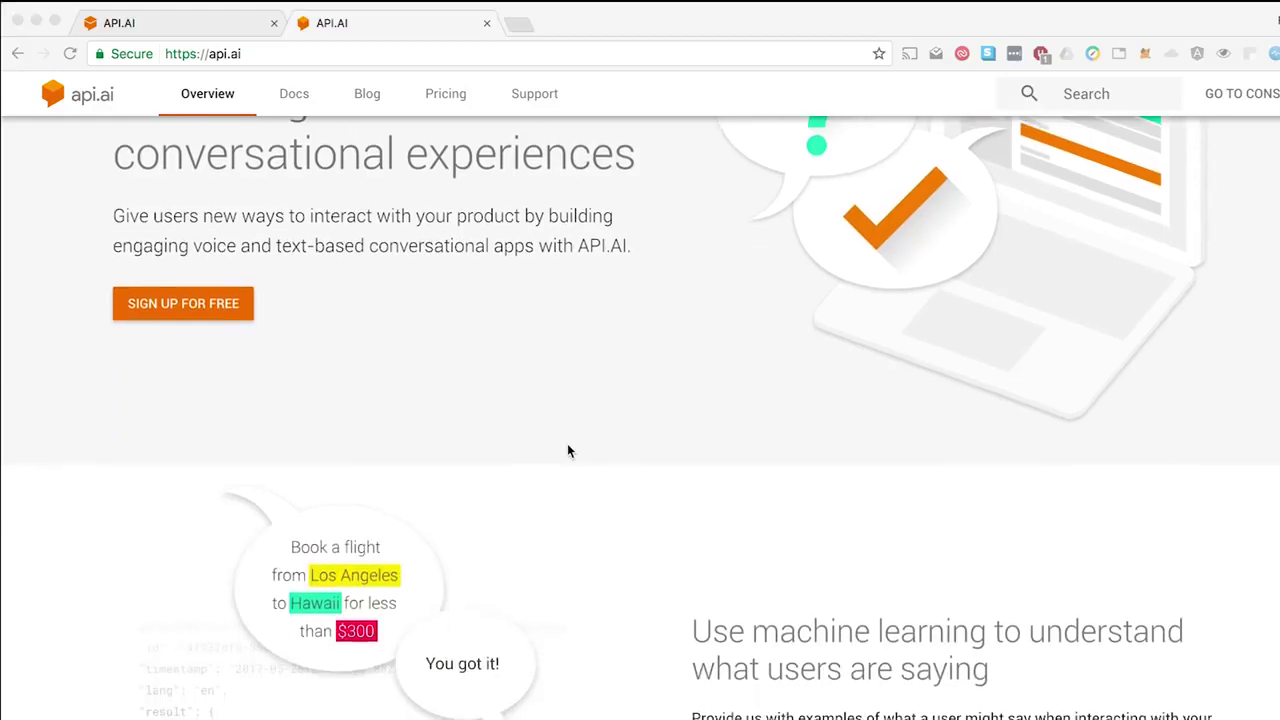
scroll(567, 450, down, 3)
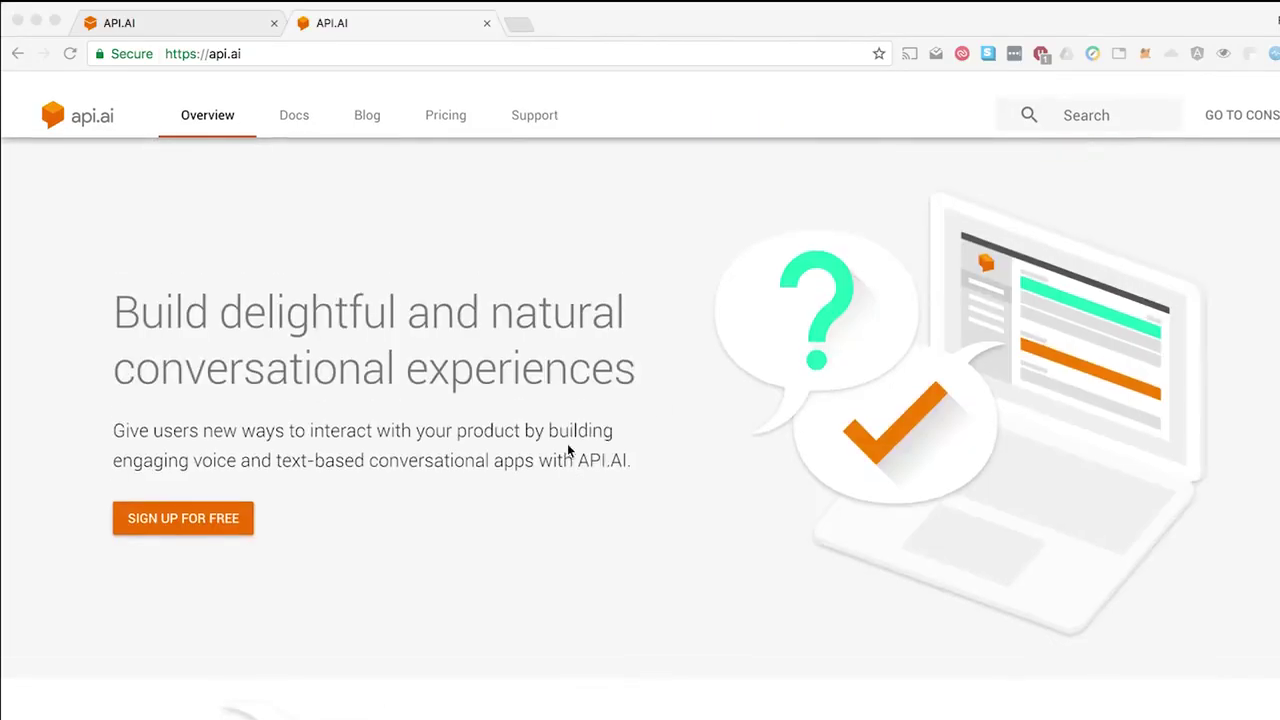
scroll(1003, 321, down, 1)
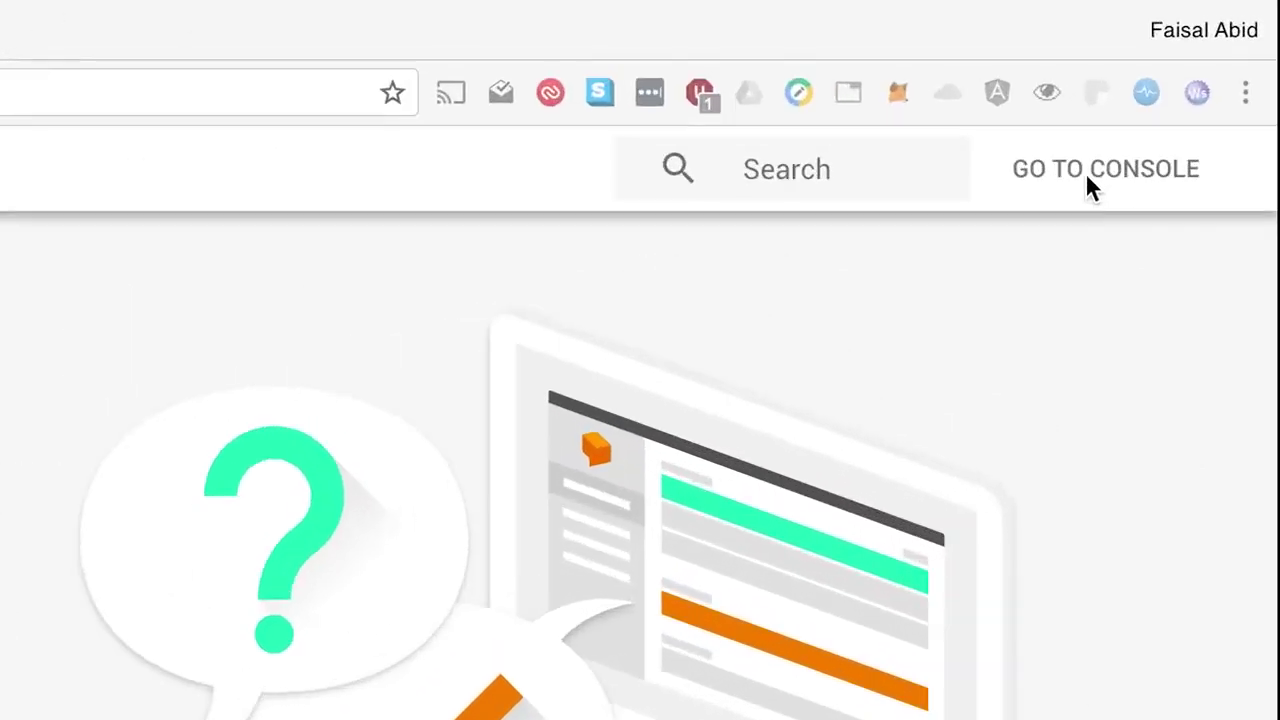
click(1055, 180)
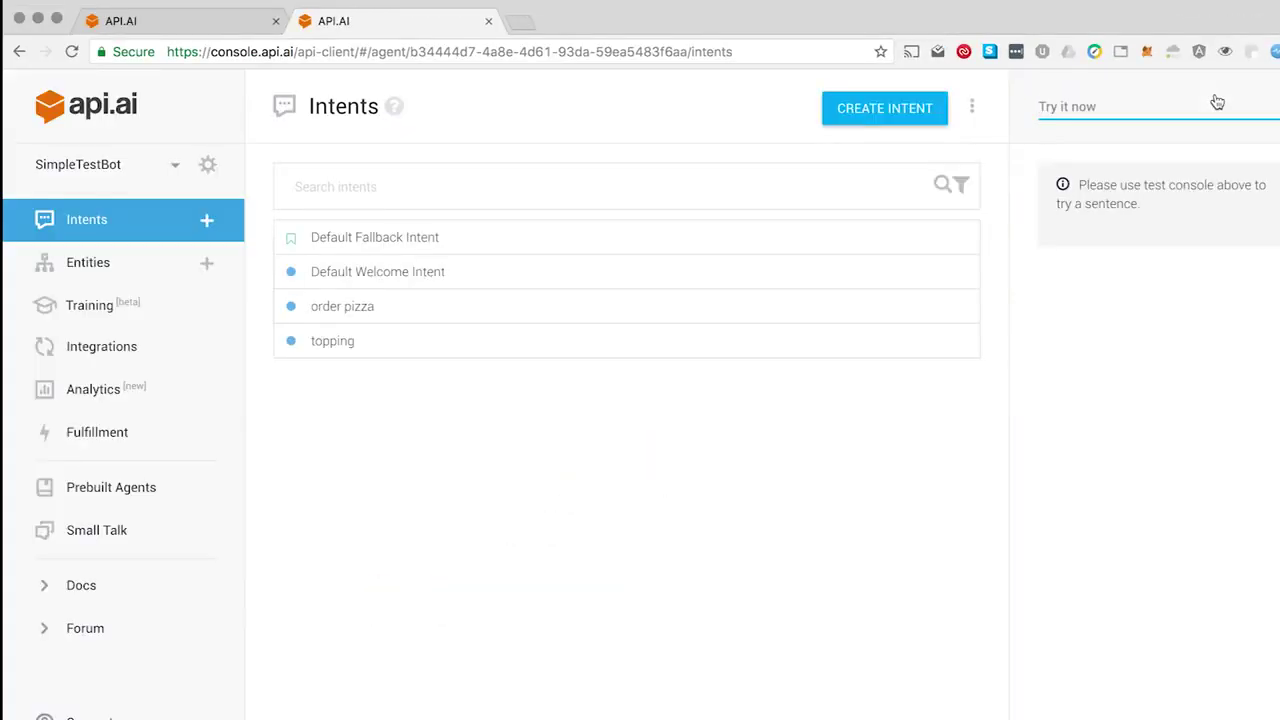
Create and save a new agent named MyPizzaBot with the description "The best pizza bot ever"
click(173, 170)
click(131, 376)
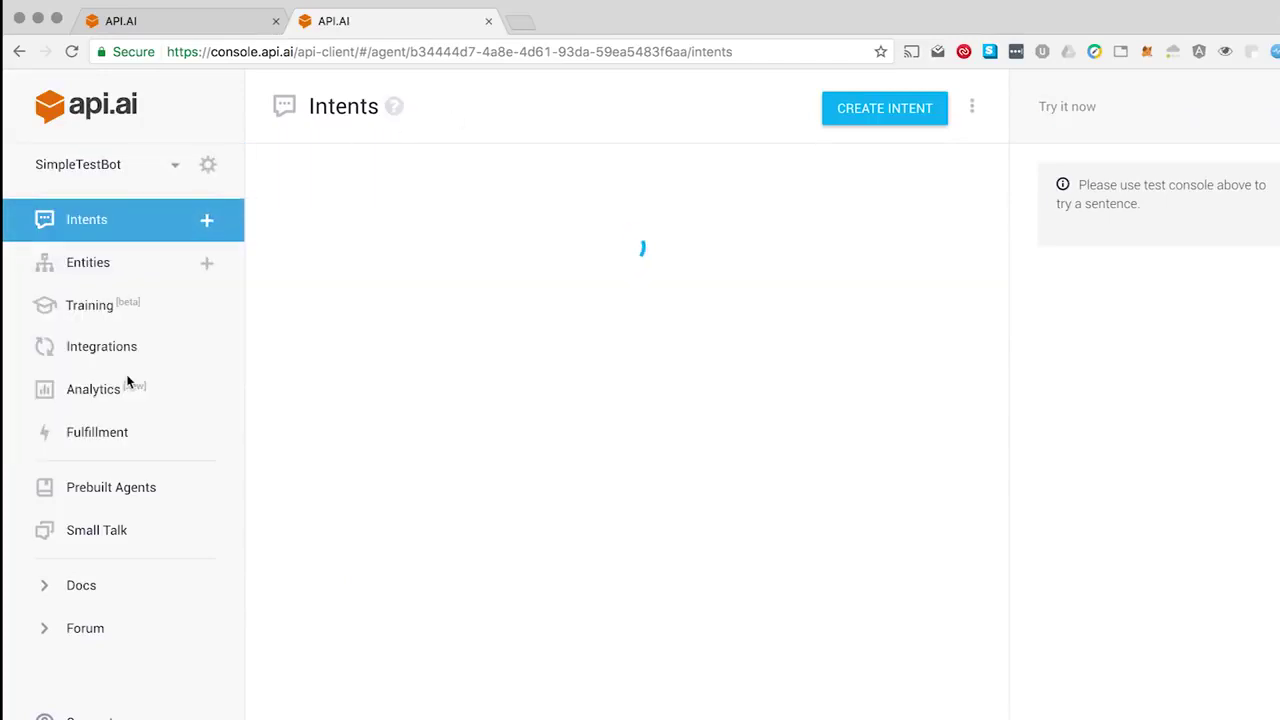
text(MyPiz)
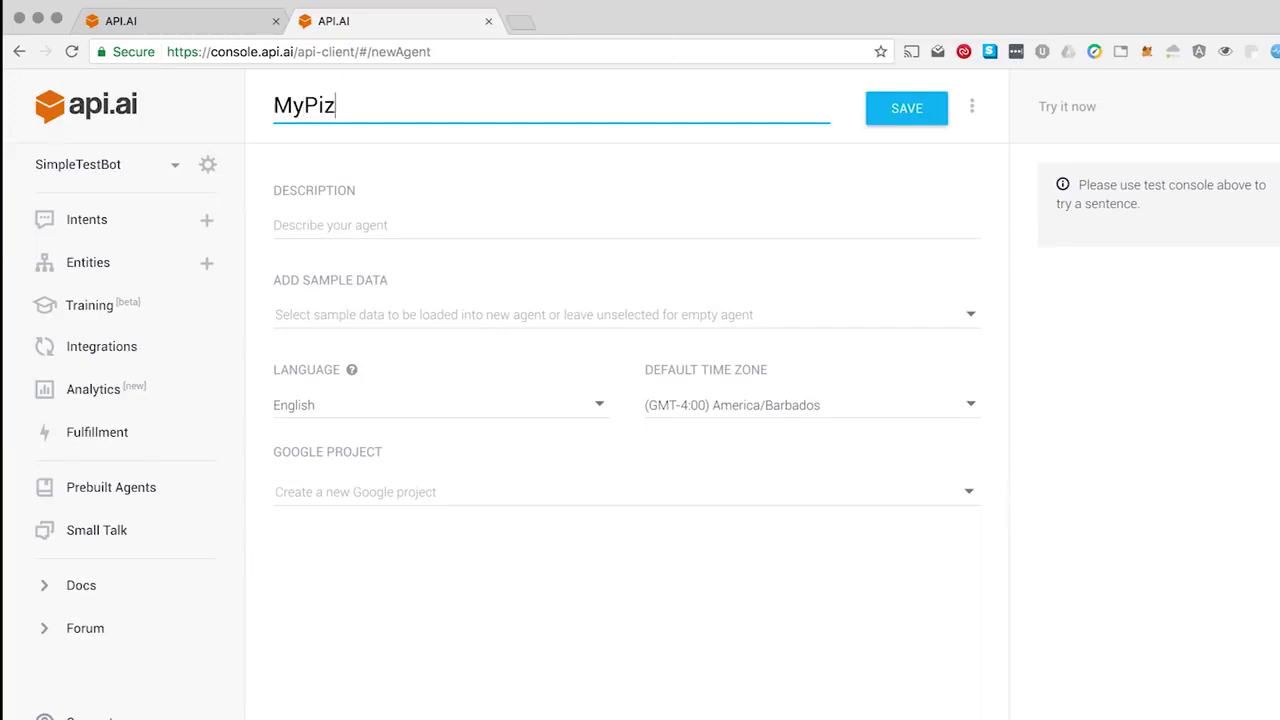
text(zaBot)
click(300, 227)
text(The best pizza )
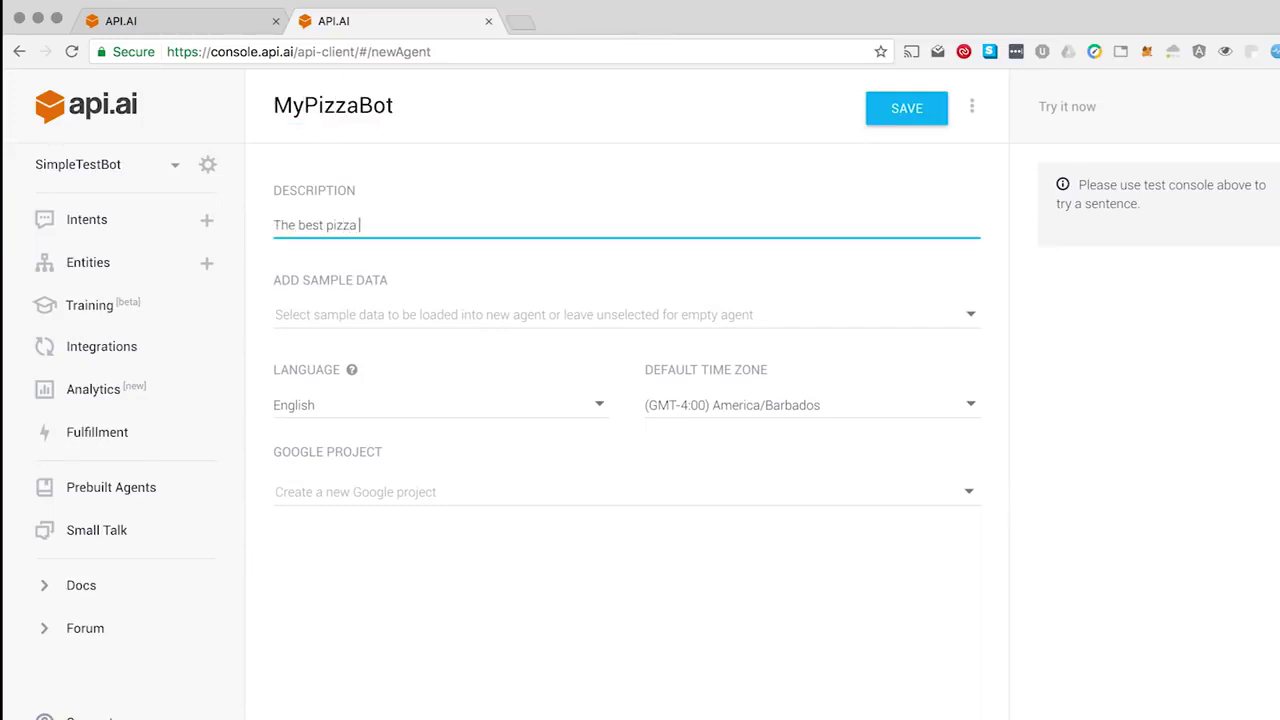
text(bot ever)
click(905, 112)
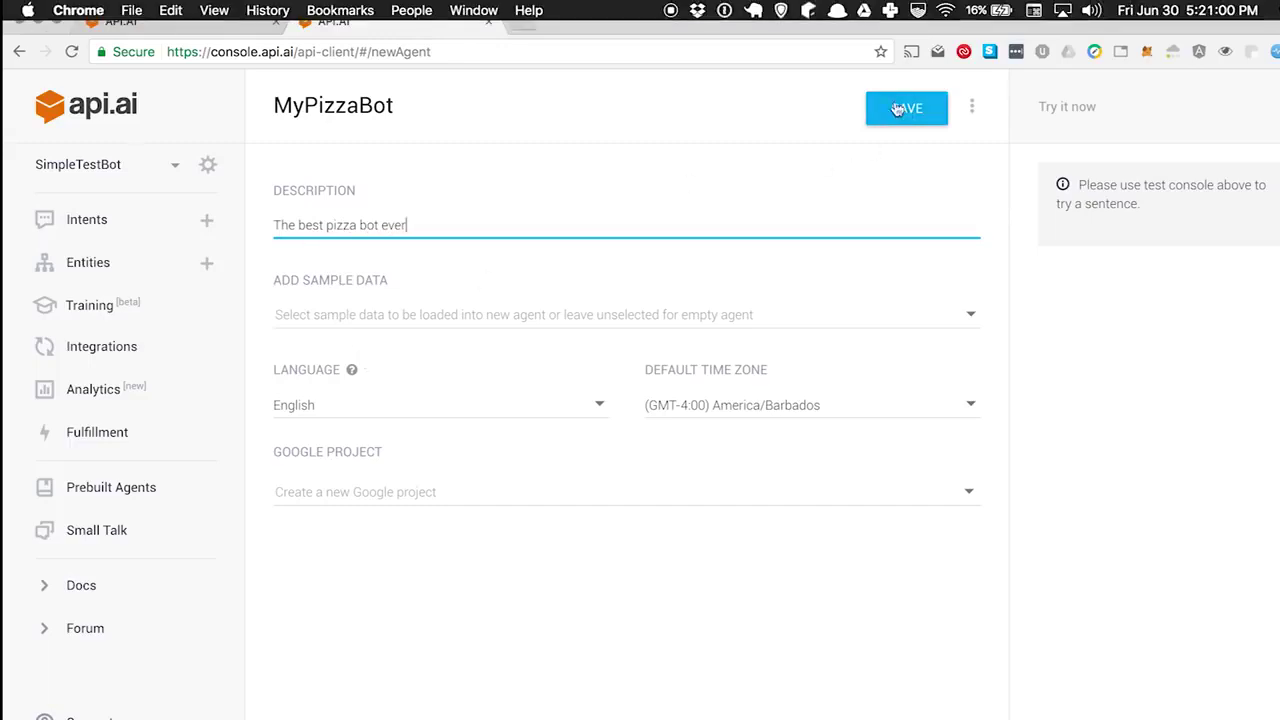
click(903, 112)
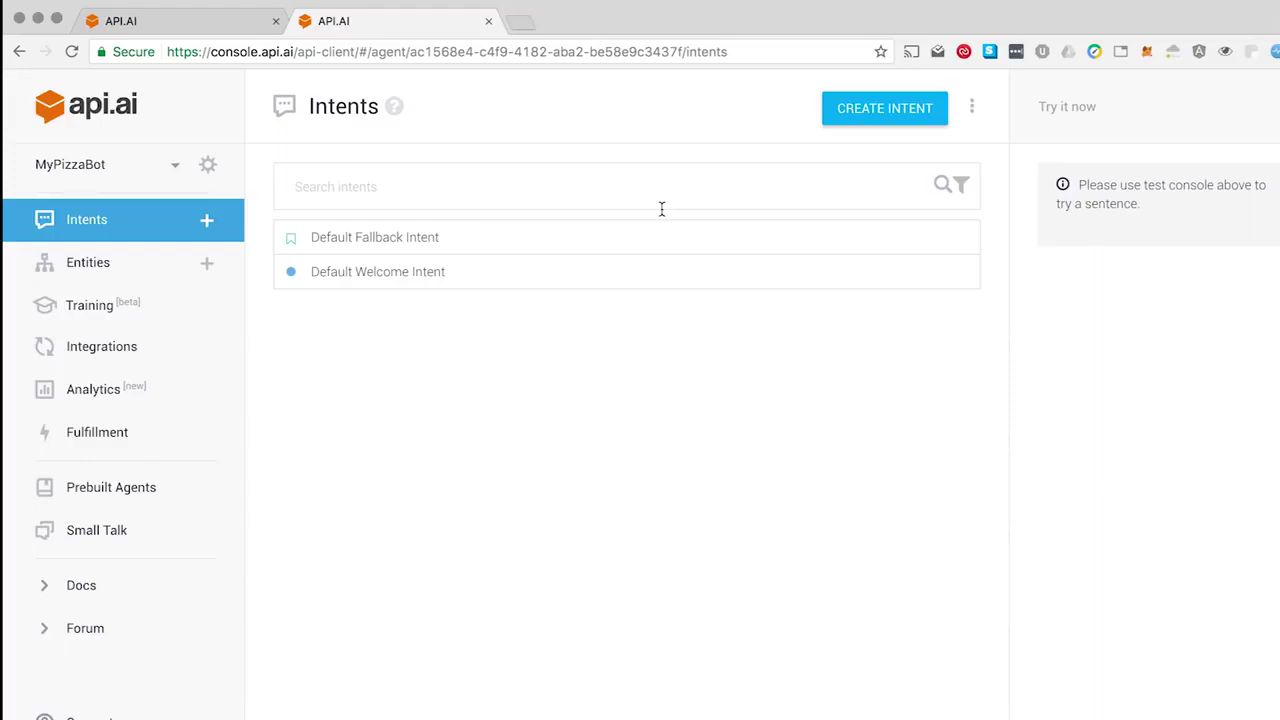
Enable and save Small Talk for the MyPizzaBot agent, and return to the intents list
click(117, 537)
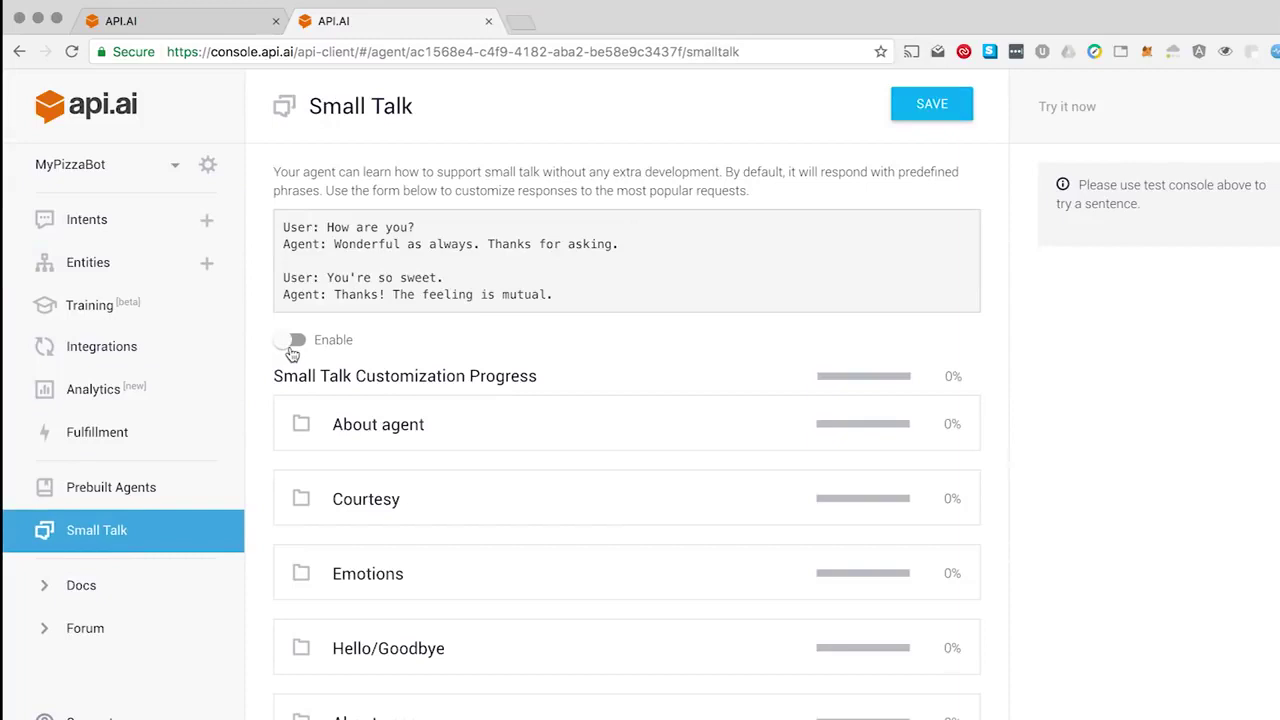
click(292, 343)
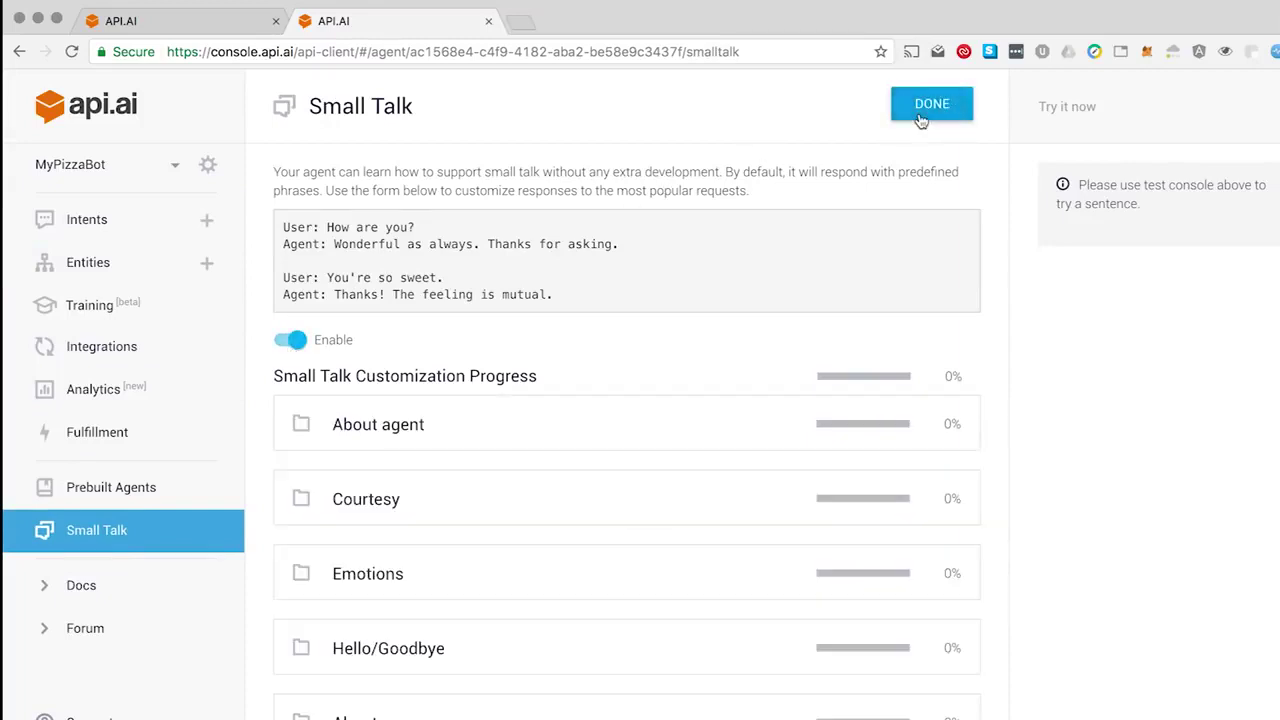
click(97, 221)
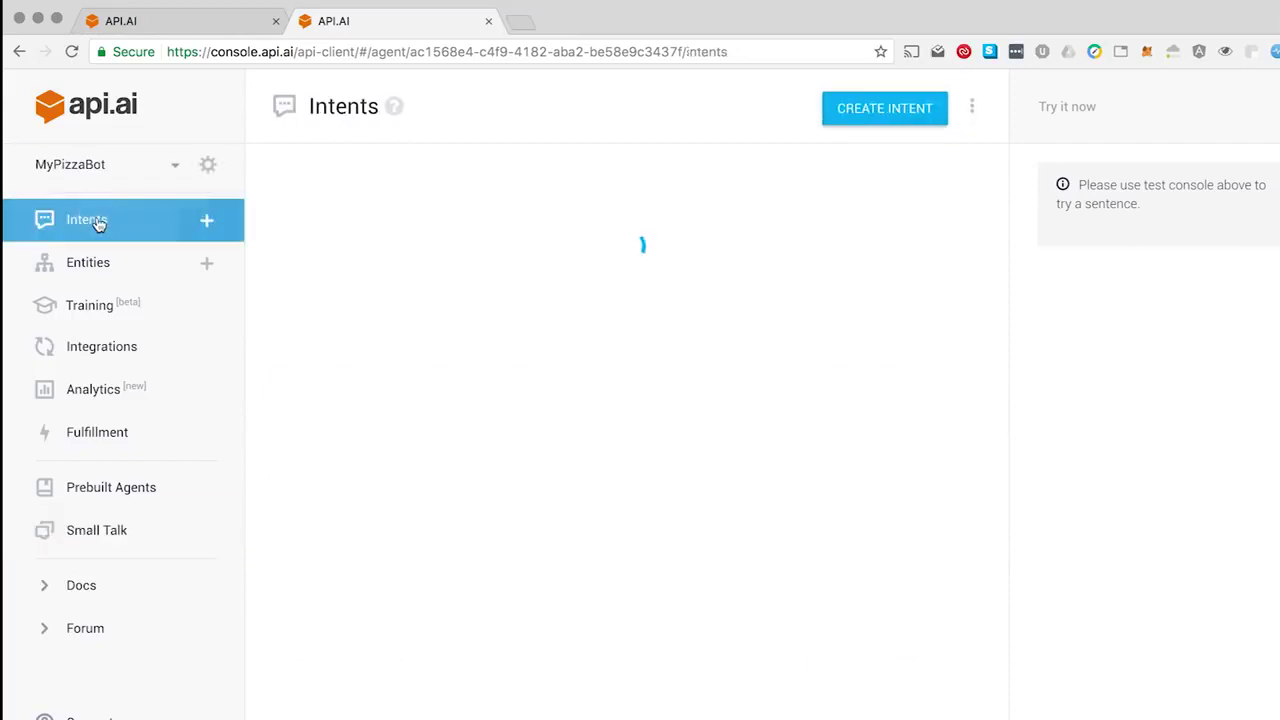
Test the agent's small talk in the test console with the sentences "Hi" and "How are you?"
click(1085, 106)
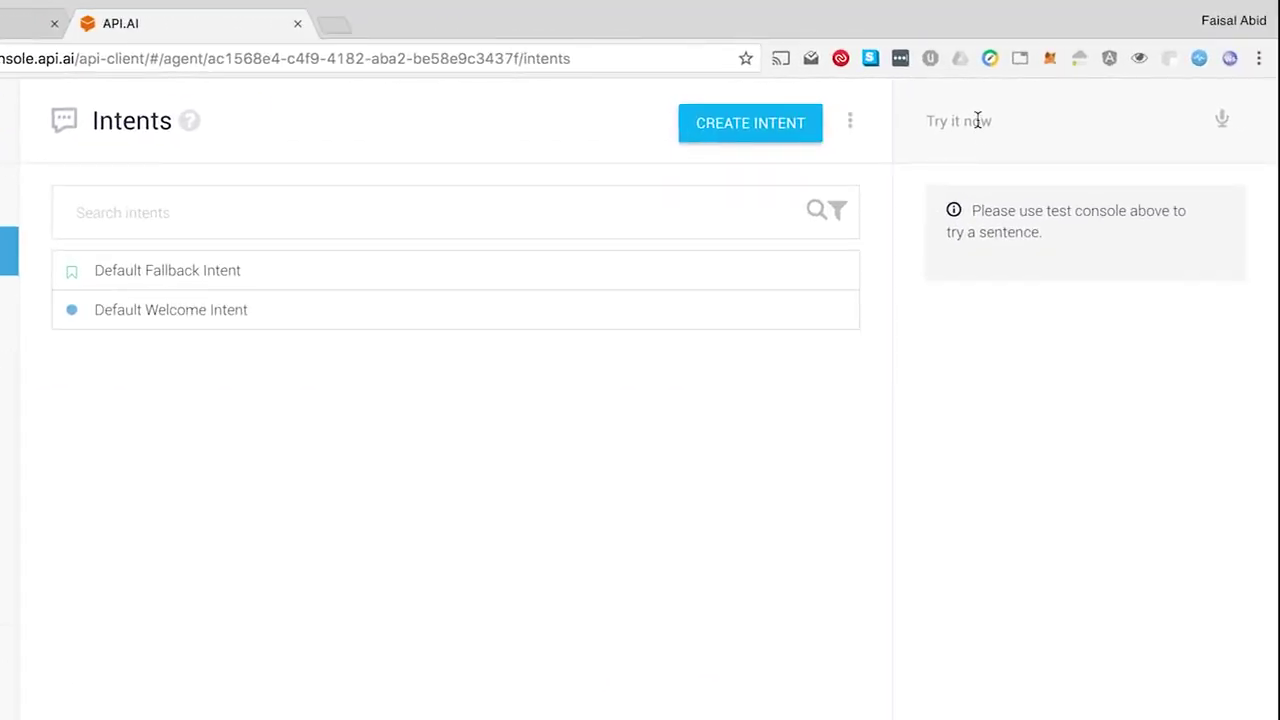
text(Hi)
key(Return)
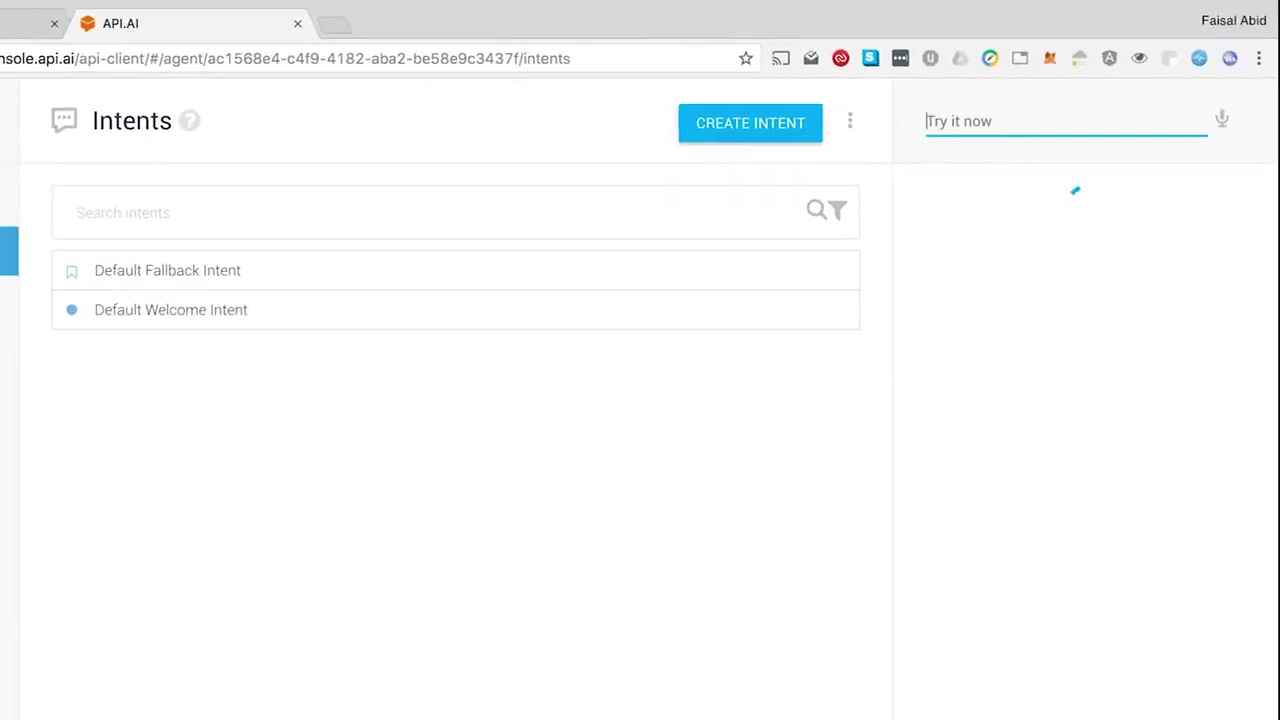
text(How are you?)
key(Return)
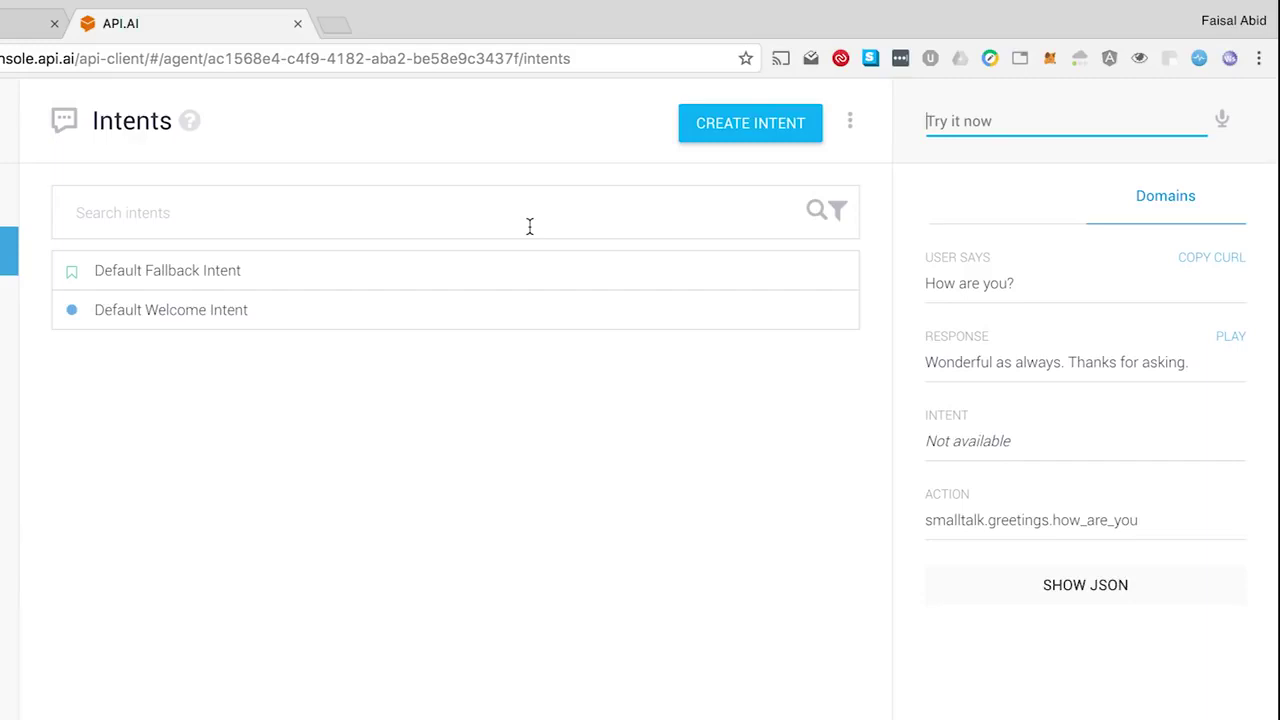
Create an entity named Topping and add Onions as its first entry, with the synonym Onions
click(86, 278)
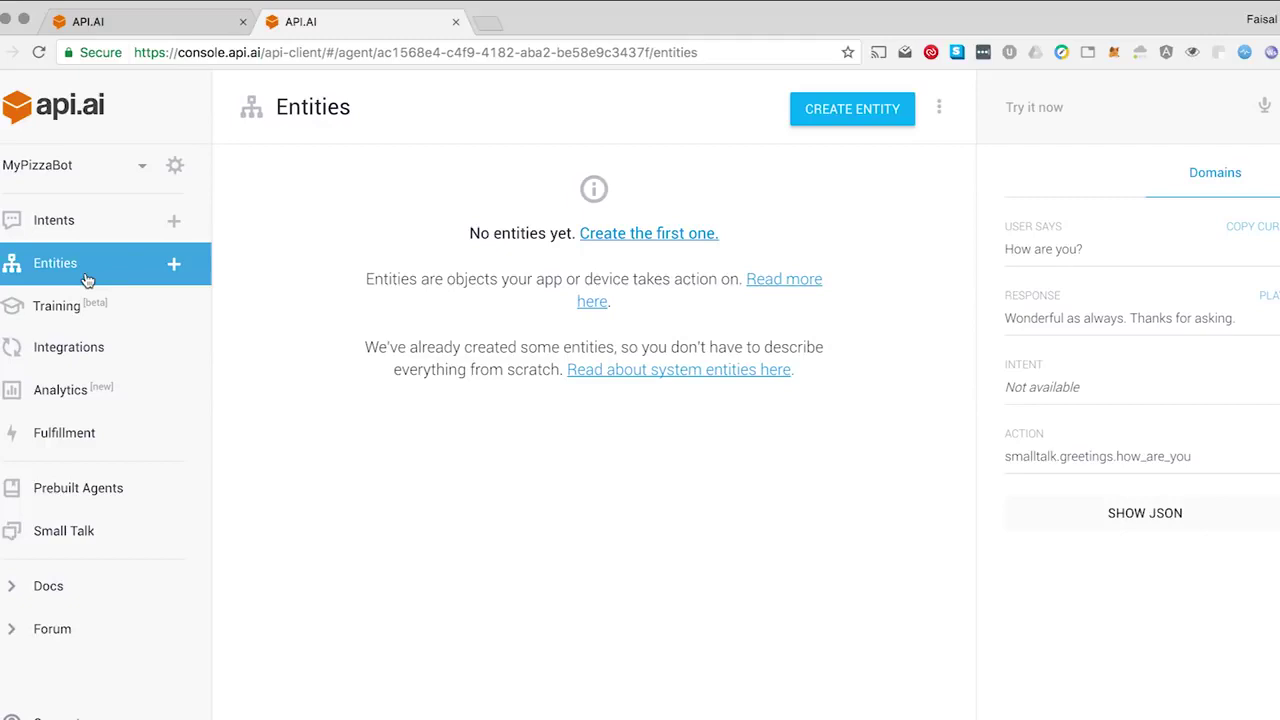
click(818, 113)
text(Topping)
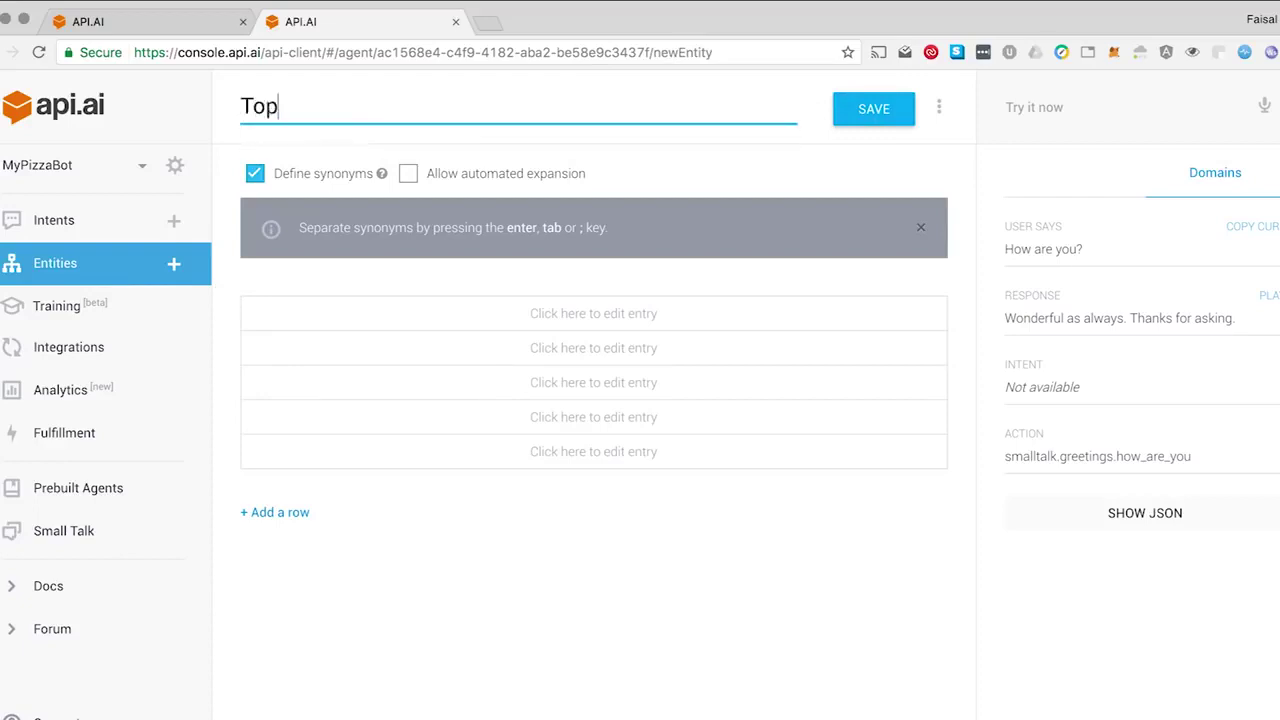
click(522, 316)
text(Onions)
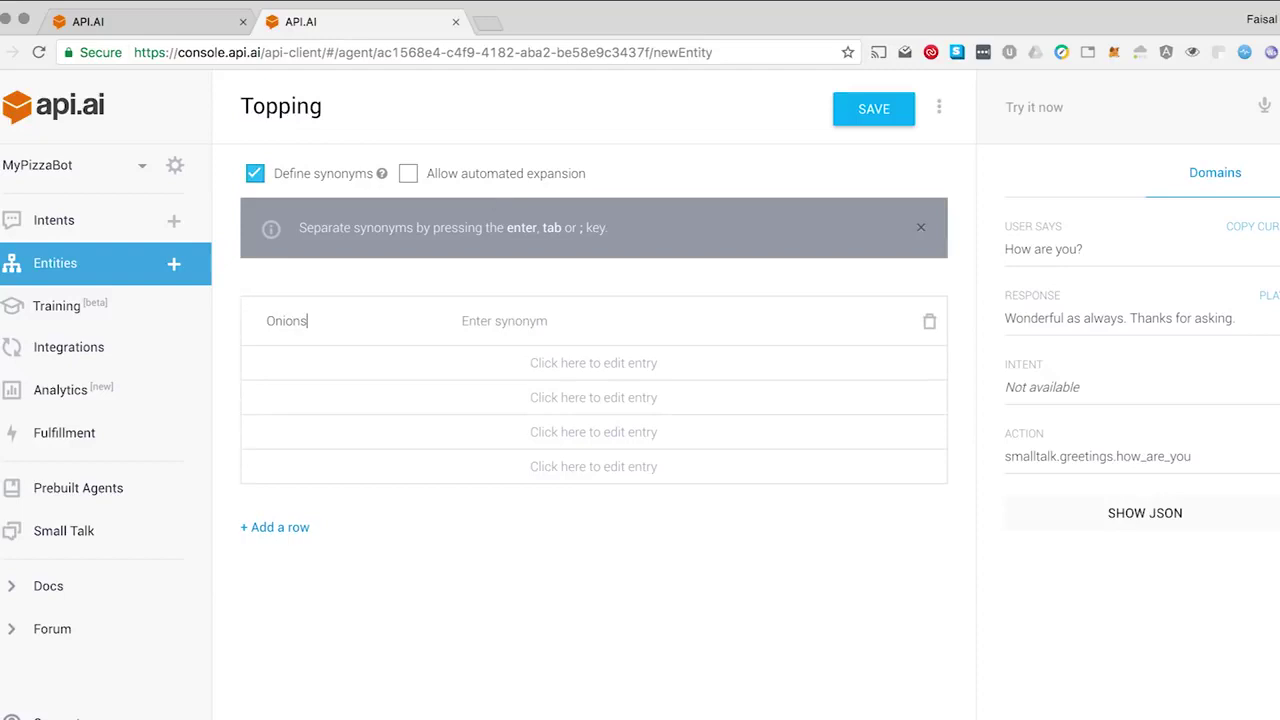
key(Tab)
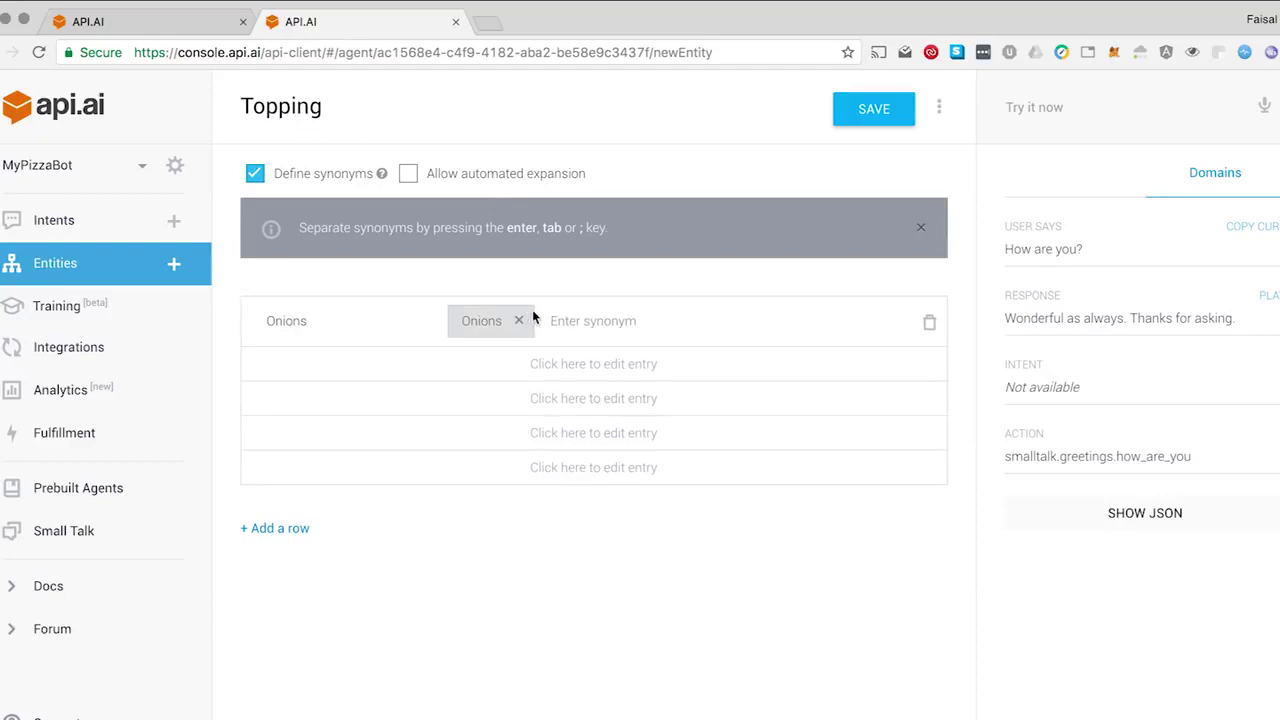
Add the entries Mushroom, Peperoni and Pineapple to the Topping entity, each with its own name as synonym
click(392, 360)
text(Mushroom)
key(Tab)
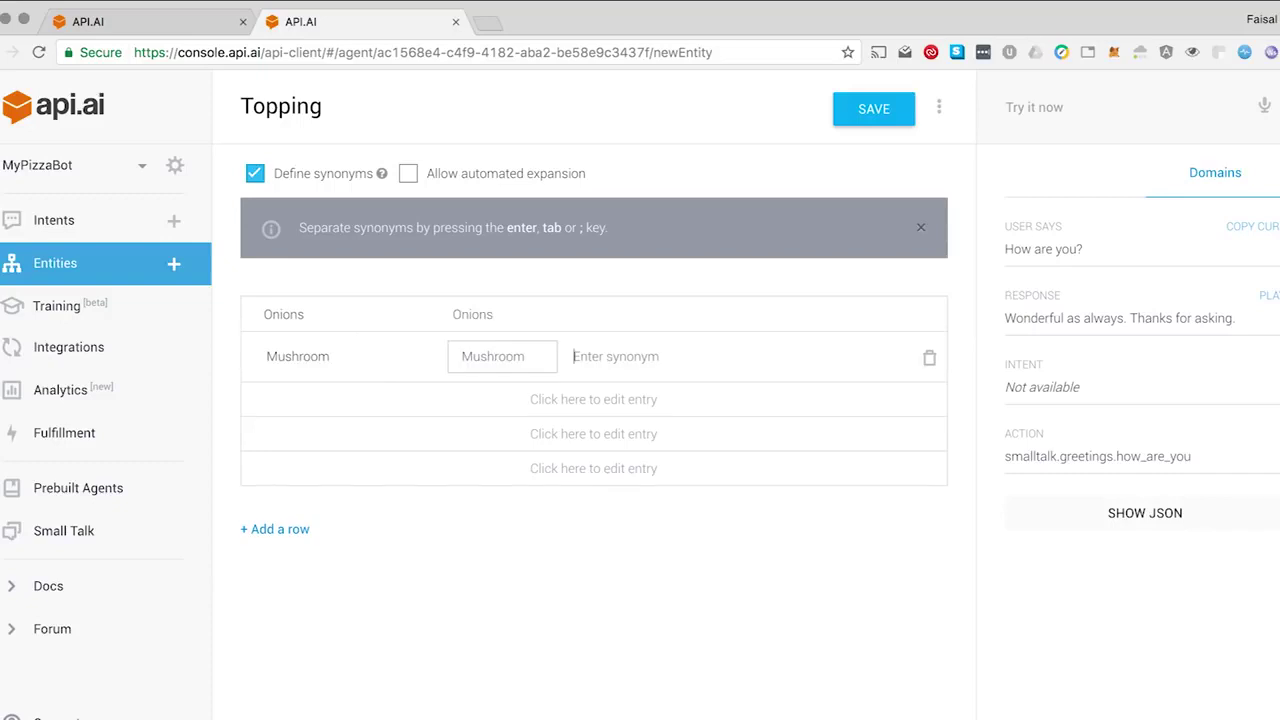
click(372, 394)
text(Peperoni)
key(Tab)
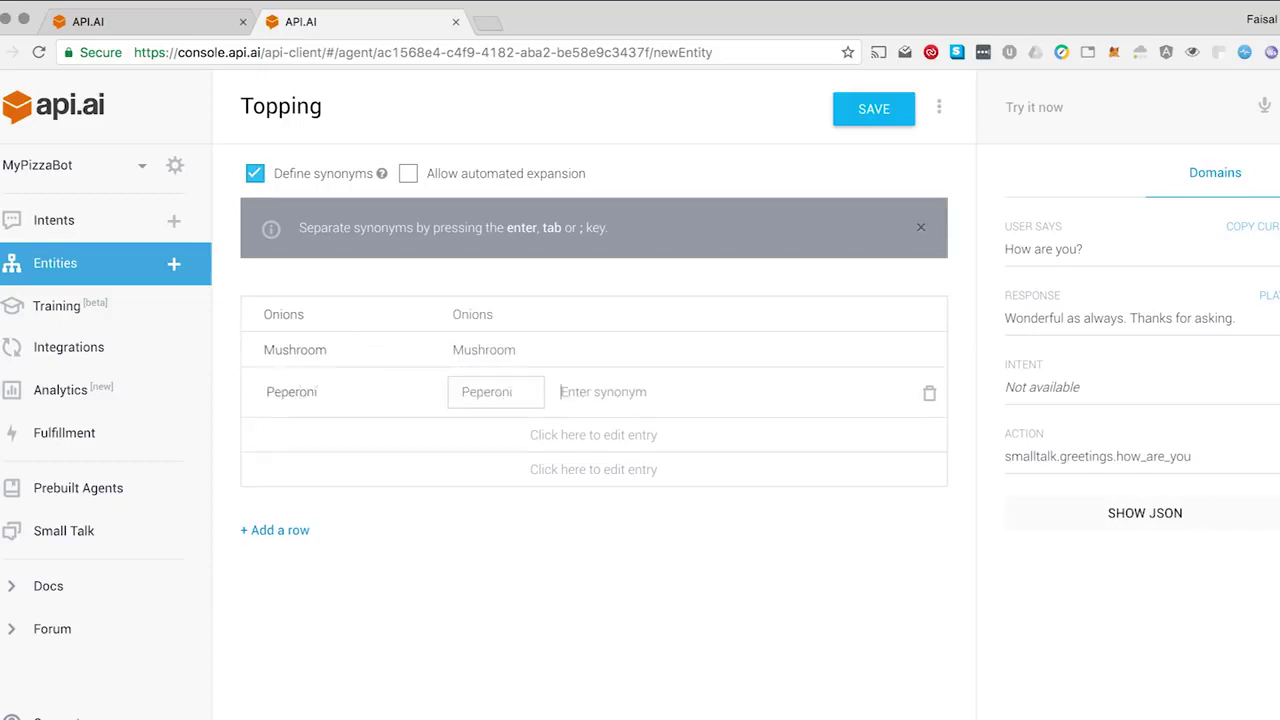
click(323, 434)
text(Pineapple)
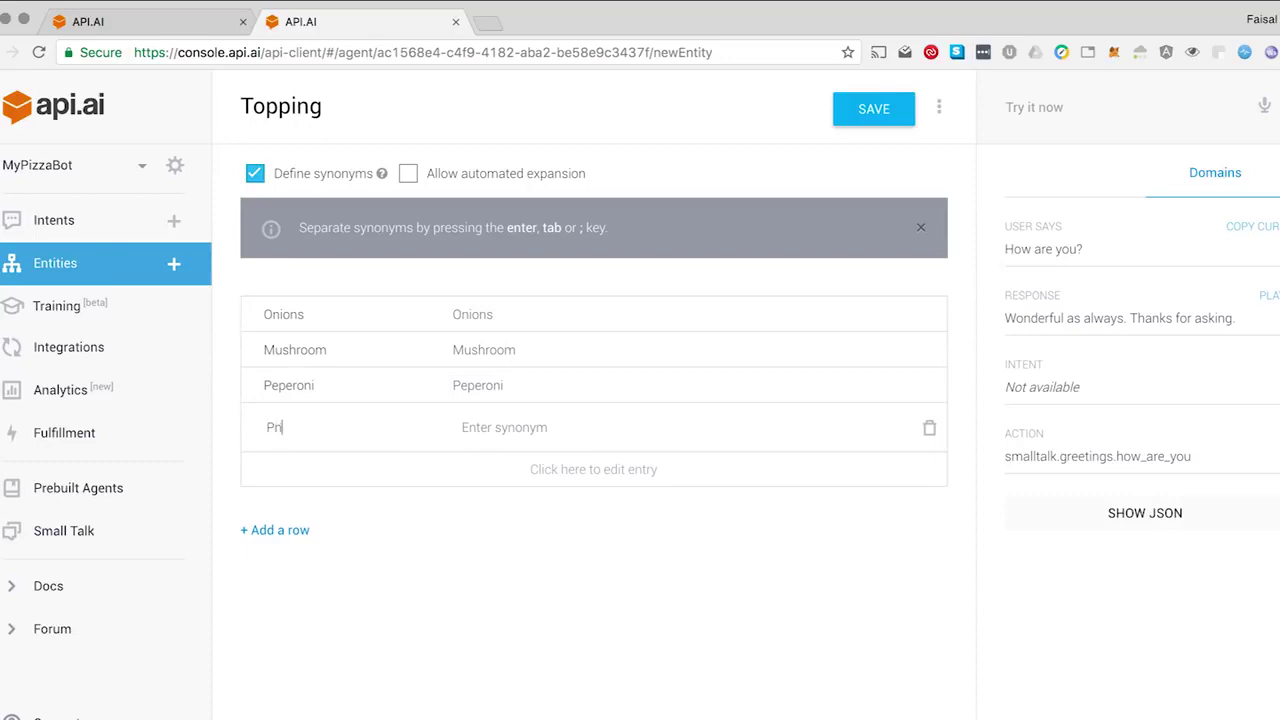
key(Tab)
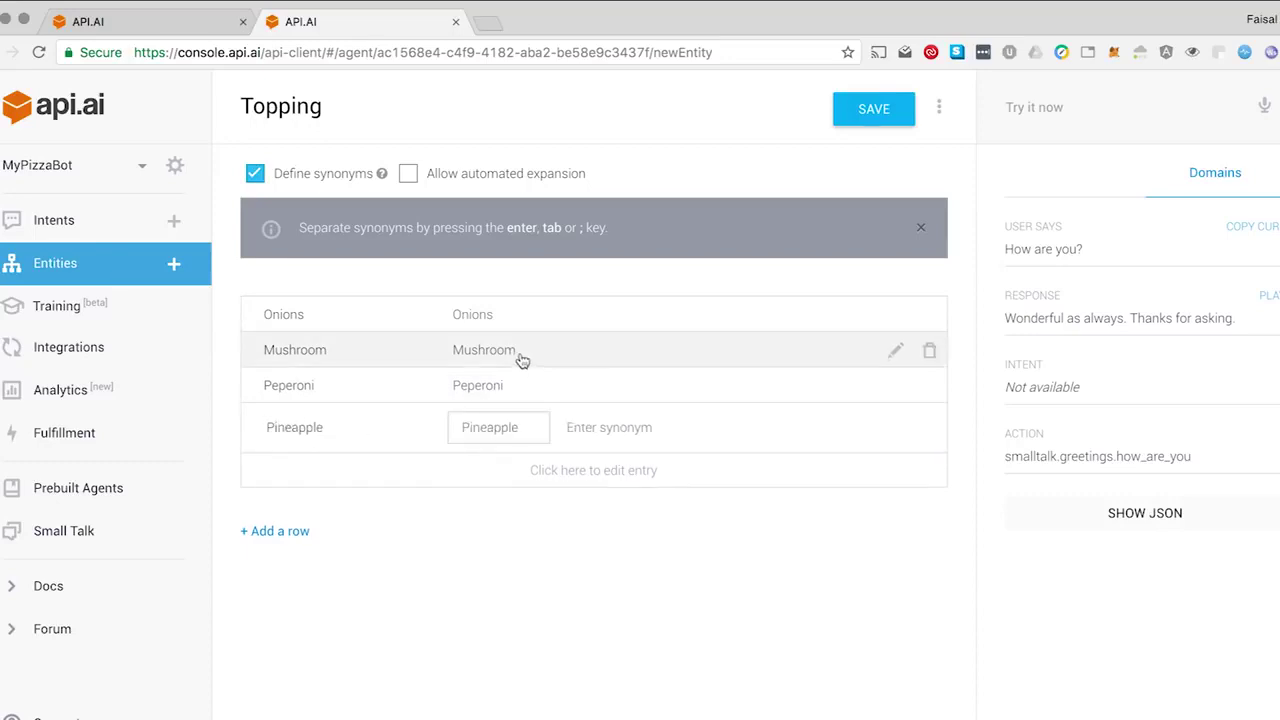
Add the synonym "Those things that make me cry when I cut it" to the Onions entry and save the entity
click(500, 320)
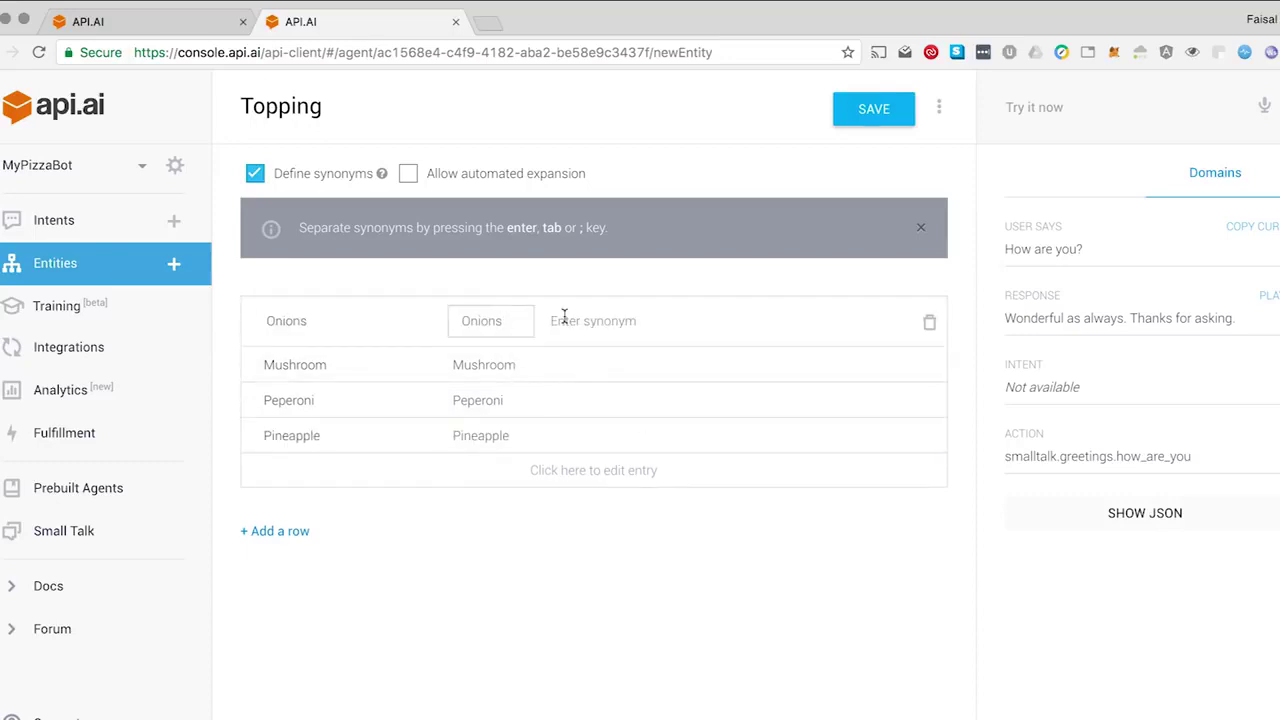
text(Those things that make)
text( me cry when I cut)
text( it)
key(Return)
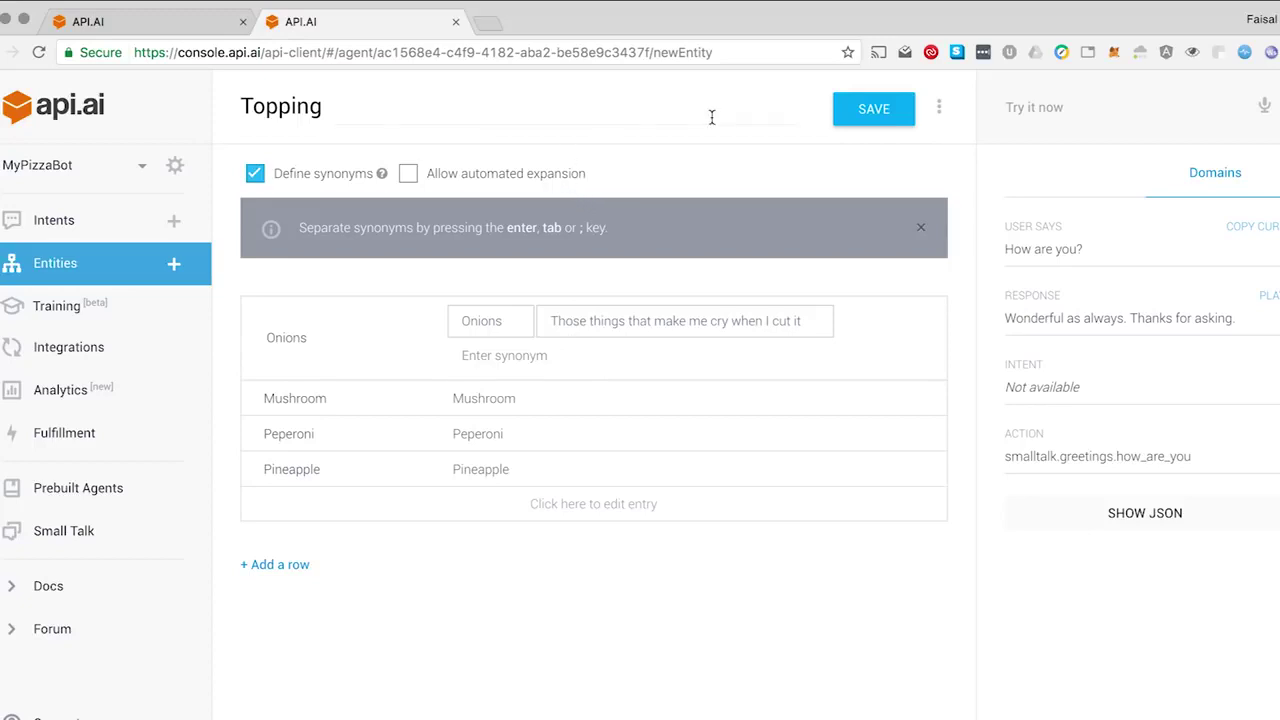
click(898, 119)
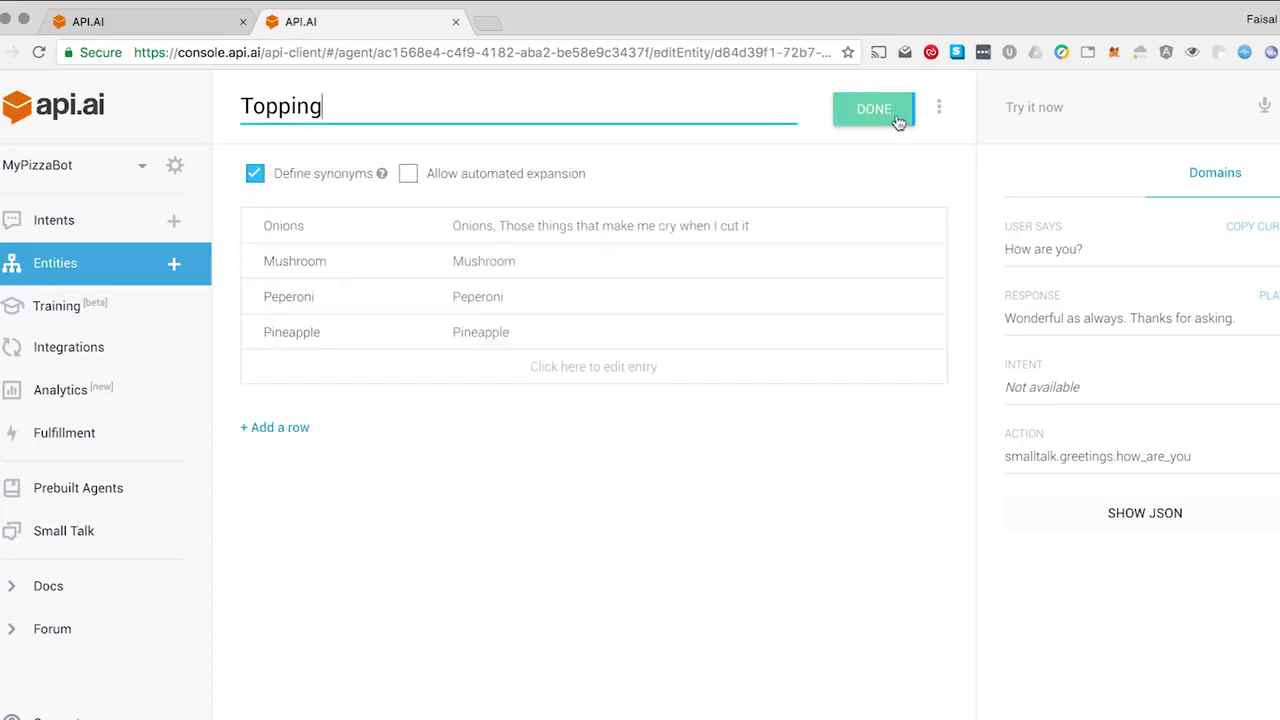
Create a new intent and name it Hungry
click(88, 221)
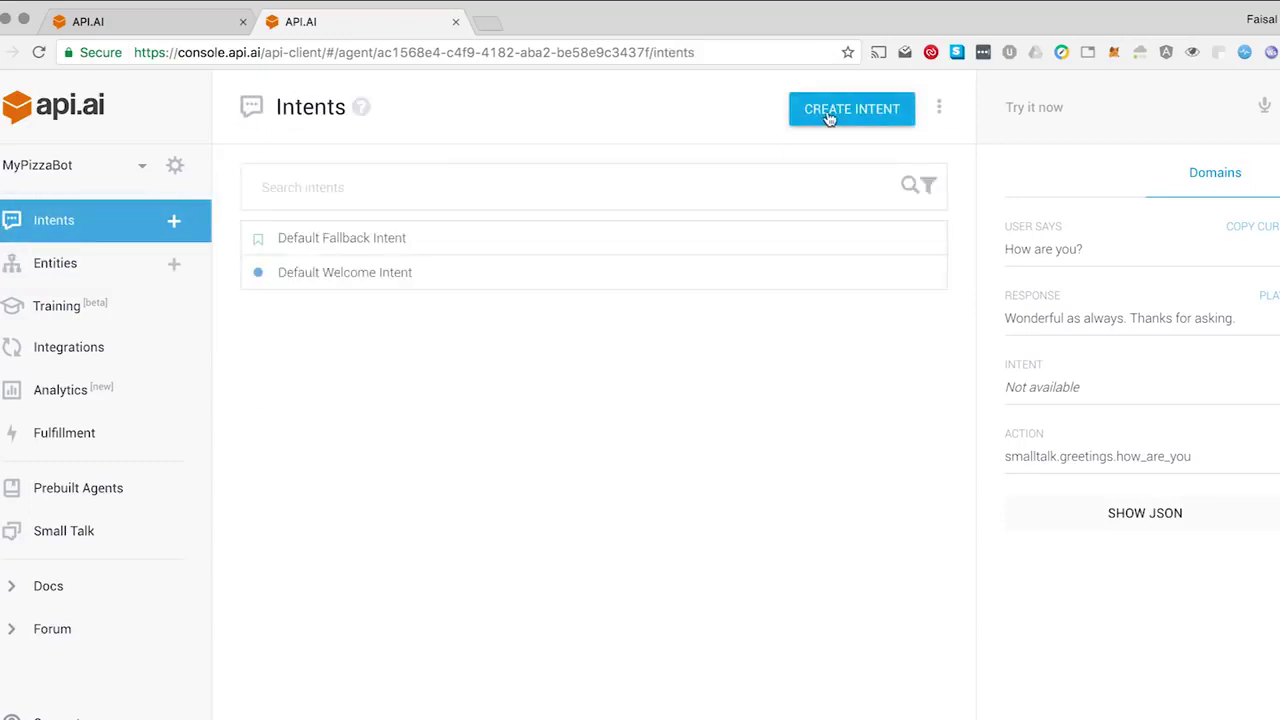
click(828, 118)
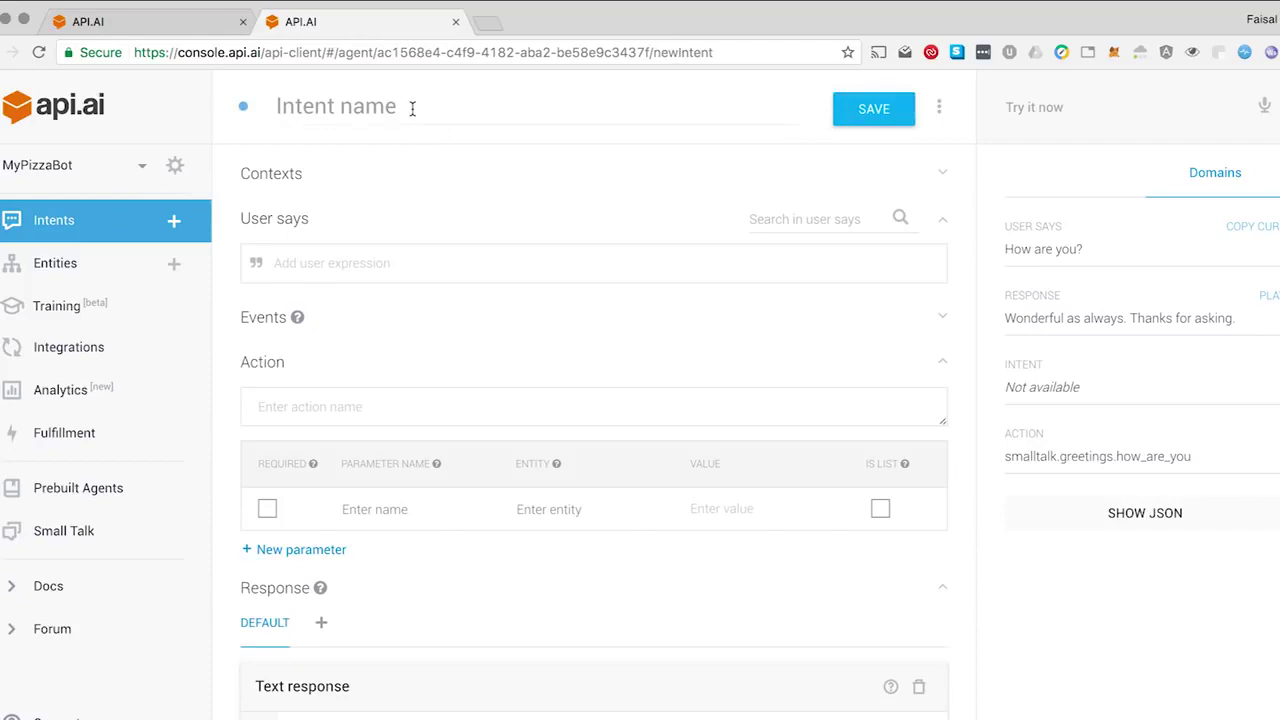
text(im)
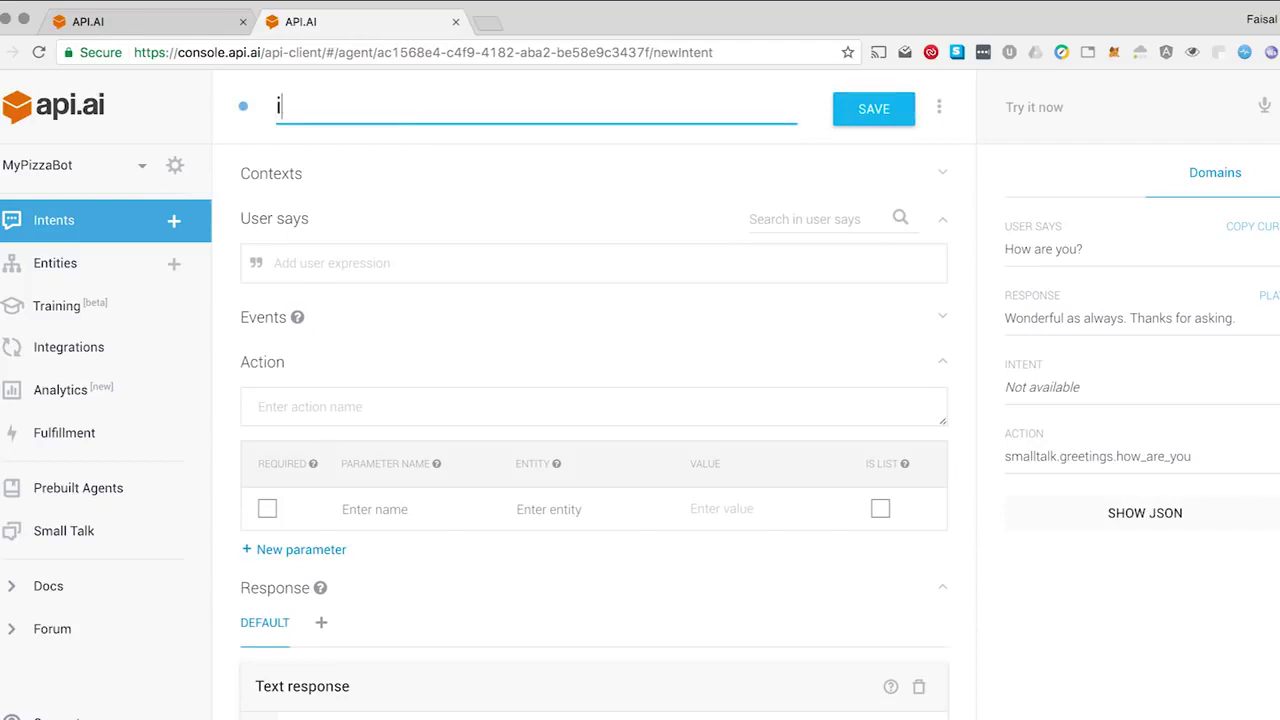
key(BackSpace)
key(BackSpace)
text(I'm)
key(super+a)
text(Hungry)
Add the user expressions "I'm Hungry", "I want pizza", "please order pizza" and "order pizza" to the Hungry intent
click(327, 262)
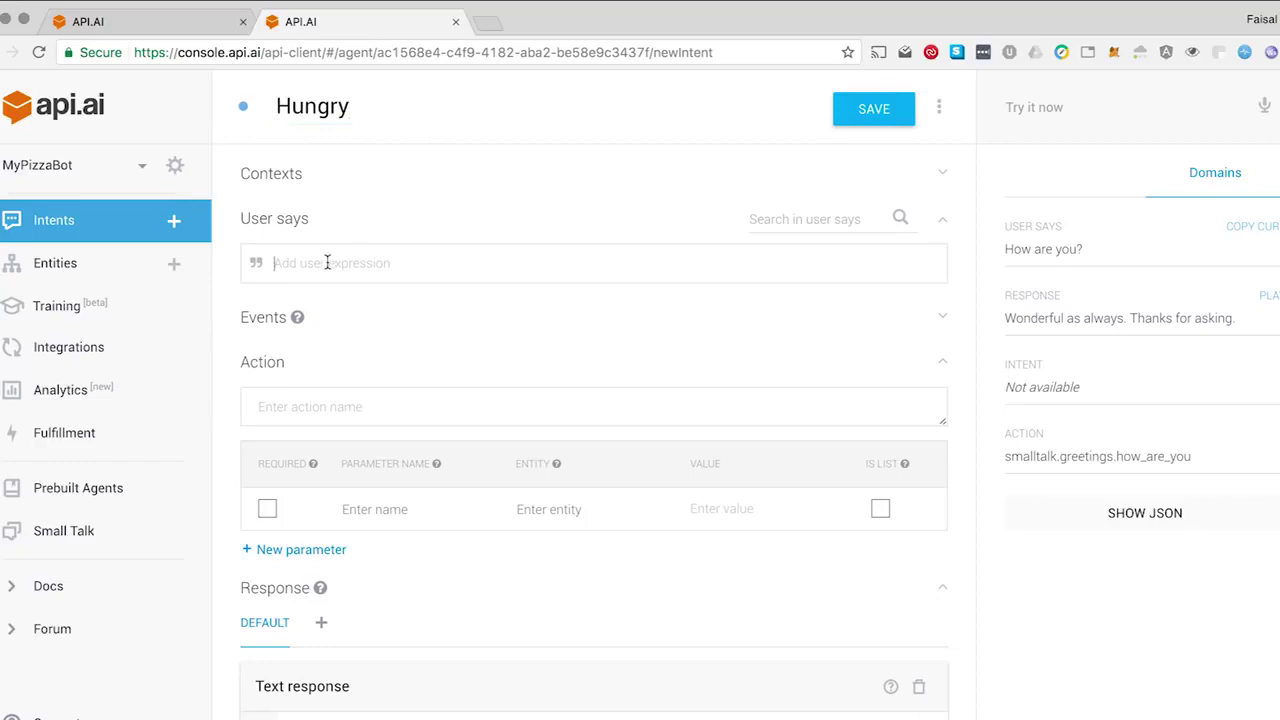
text(I'm Hungry)
key(Return)
text(I)
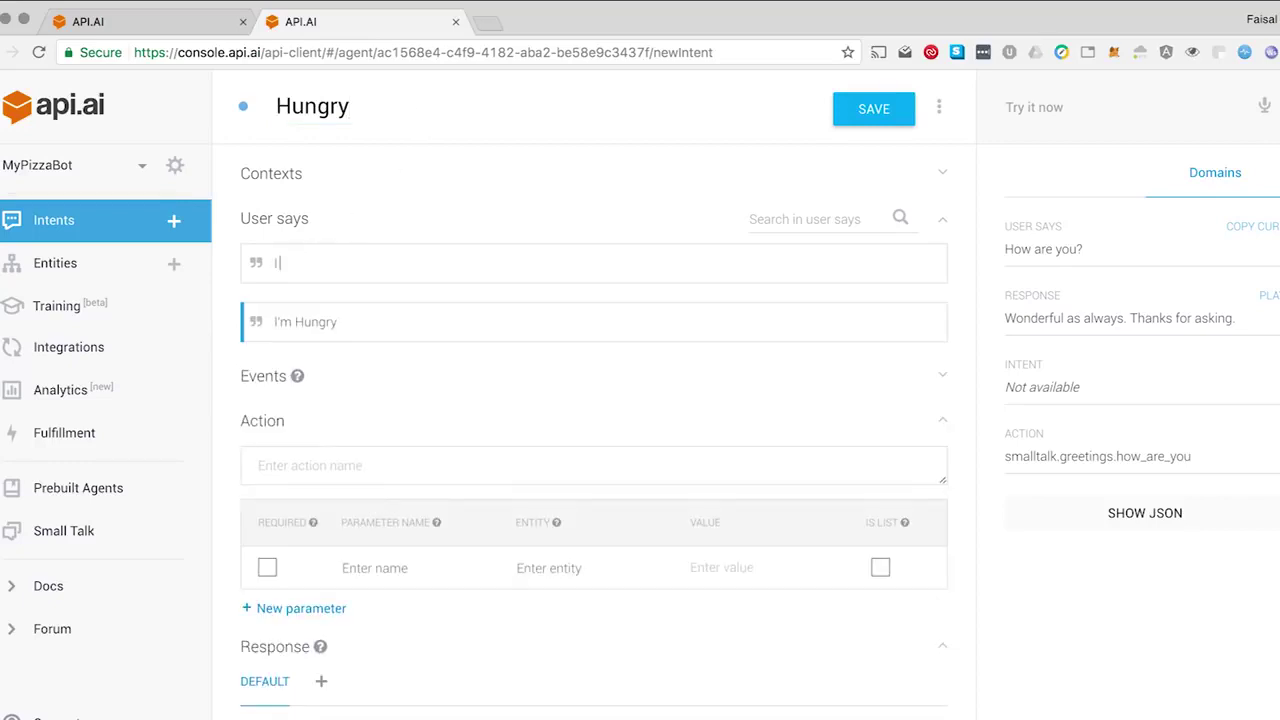
text( want pizza)
key(Return)
text(pleas)
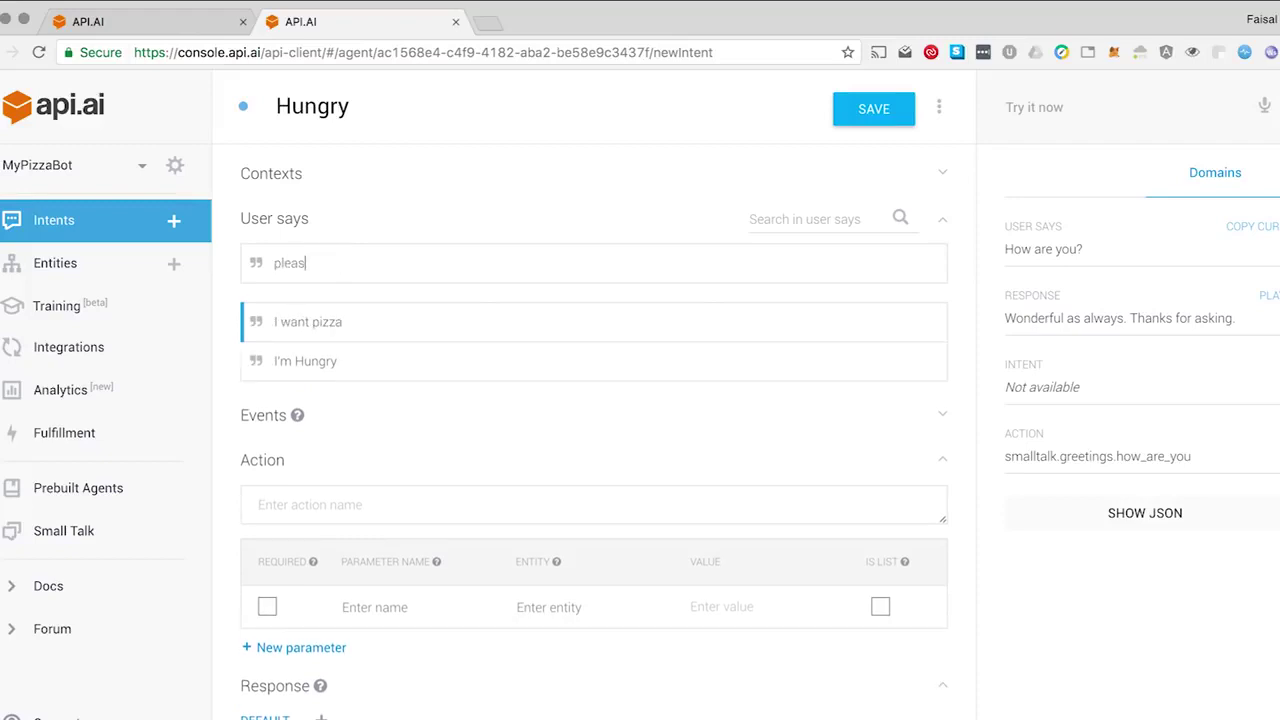
text(e order pizza)
key(Return)
text(order pizza)
key(Return)
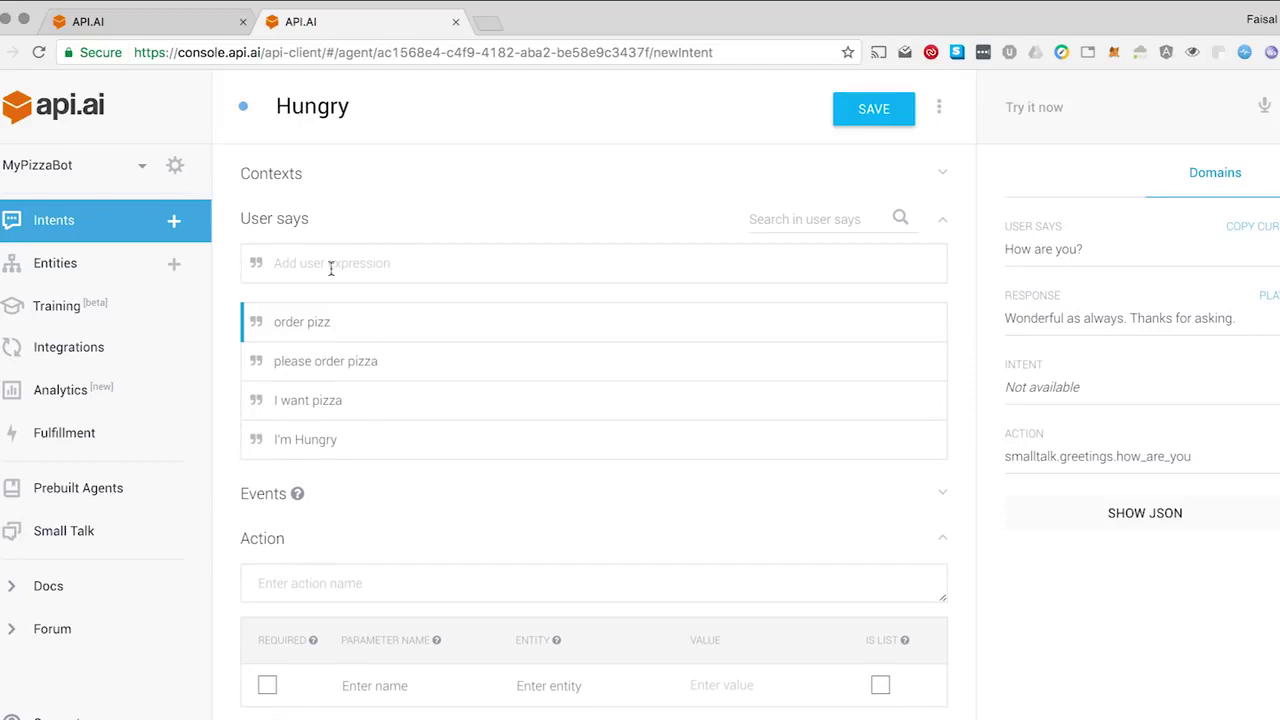
Add the user expressions "I need food", "Food me" and "Feed me" to the Hungry intent
click(369, 261)
text(I need food)
key(Return)
text(Food me)
key(Return)
text(Feed me)
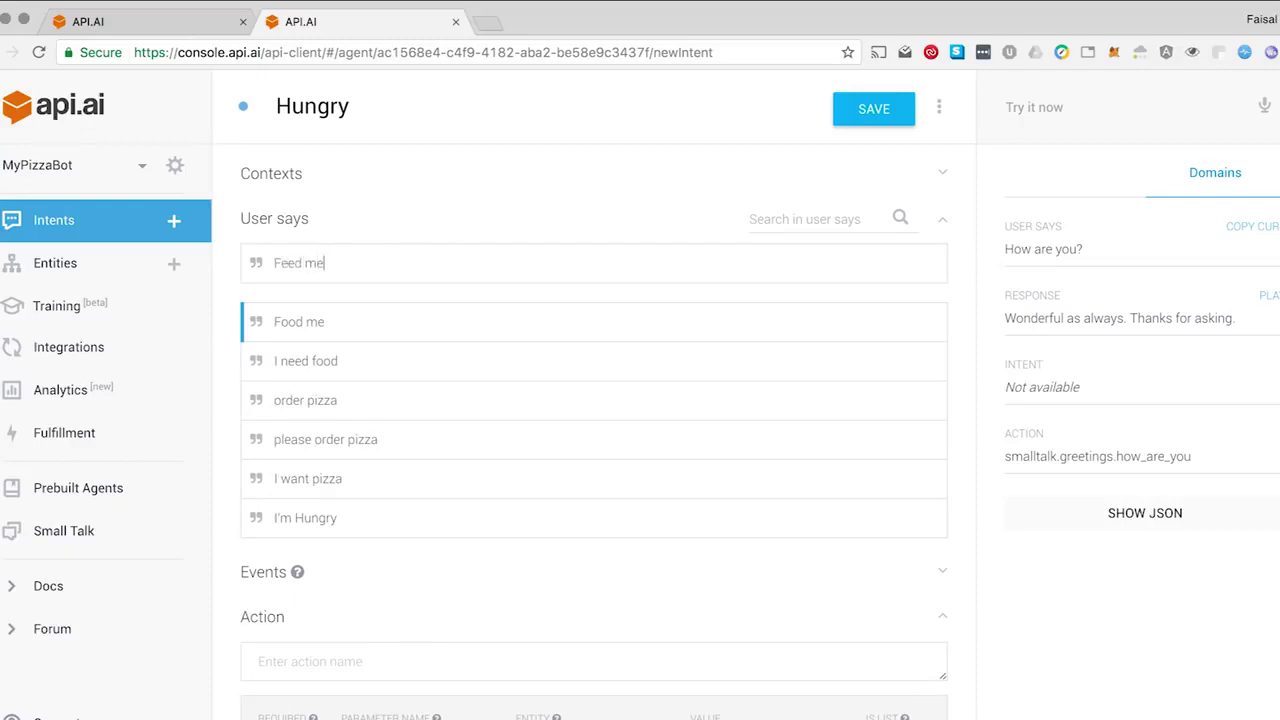
key(Return)
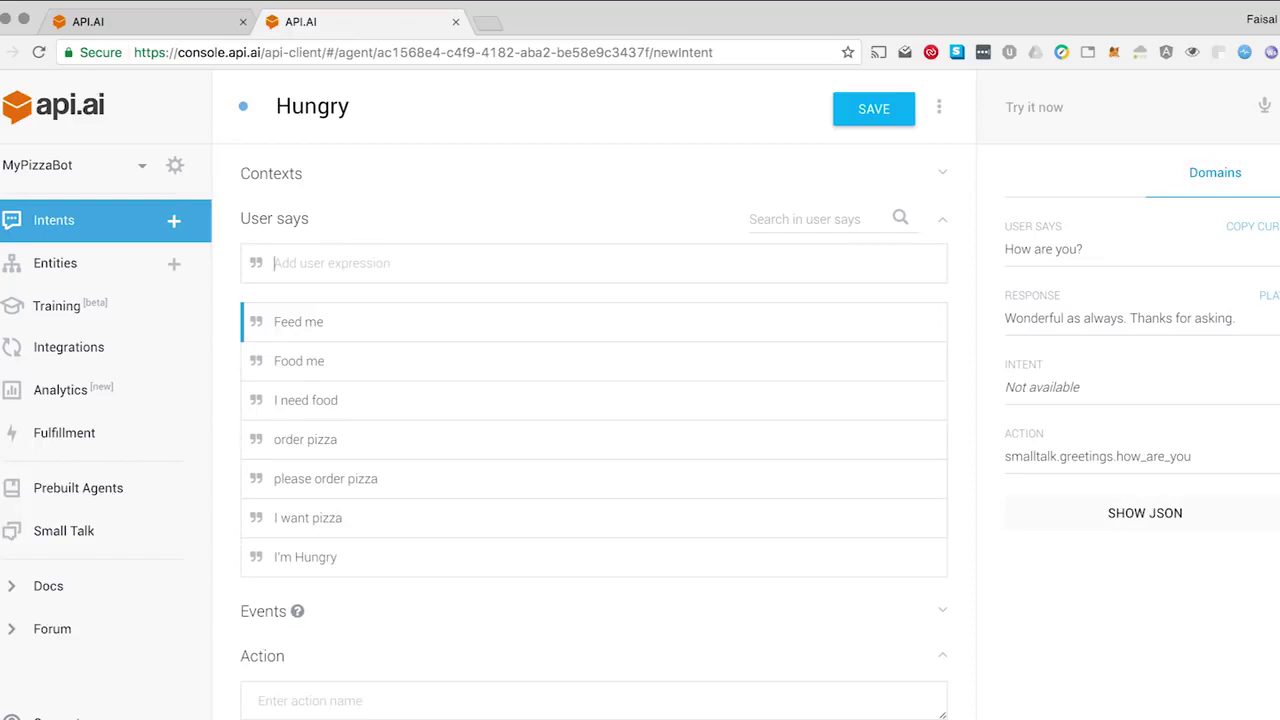
Add the text response "Hi!, What type of Pizza do you want?" to the Hungry intent and save it
scroll(563, 451, down, 3)
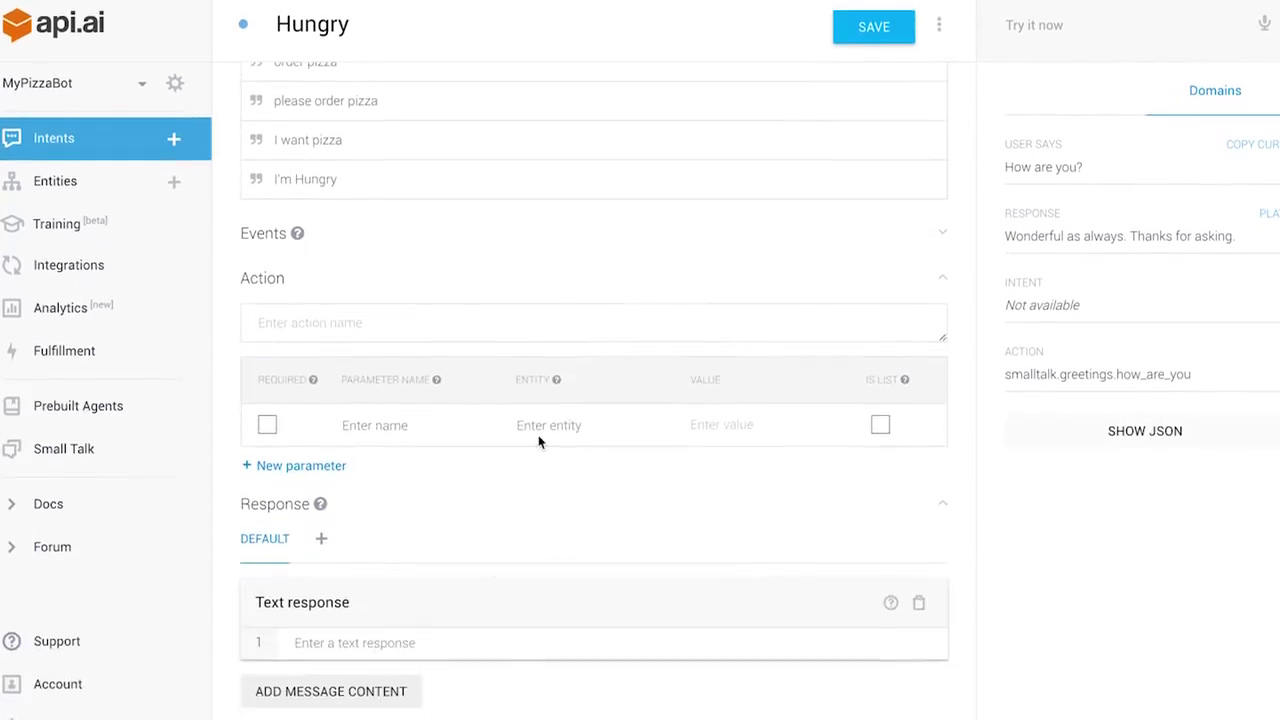
click(432, 638)
text(Hi!,)
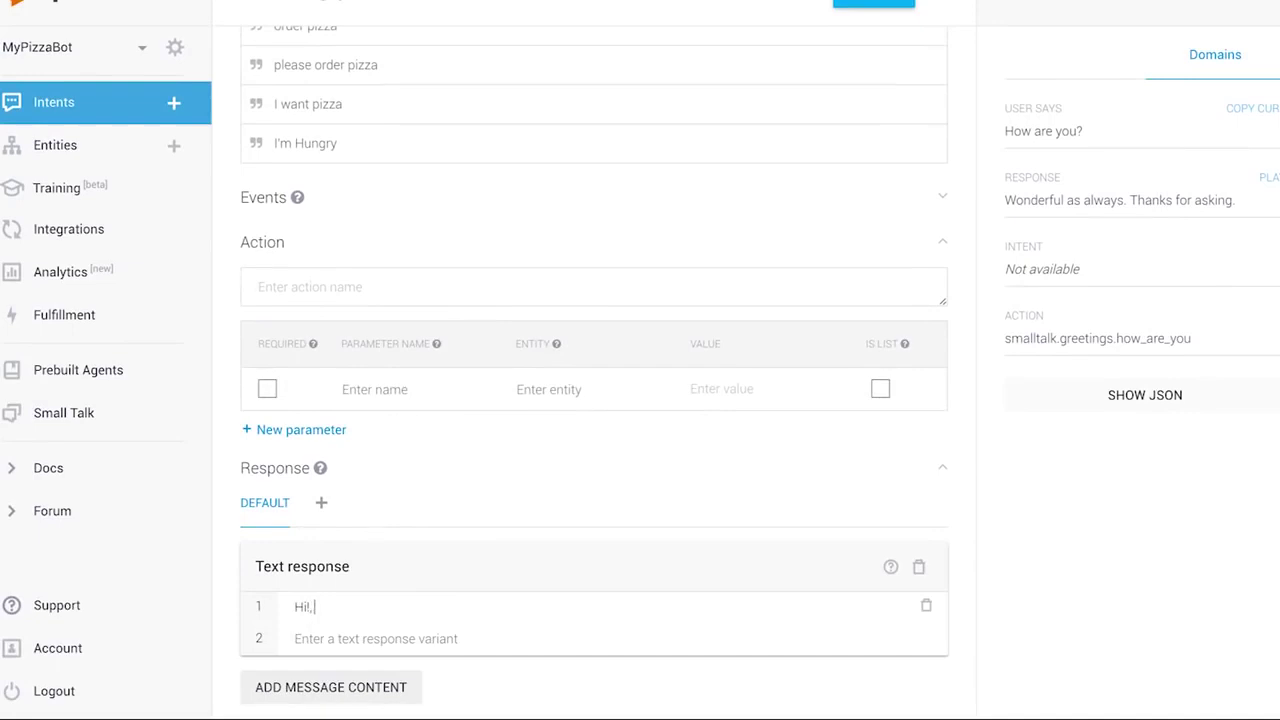
text( What type of Pizza do you want?)
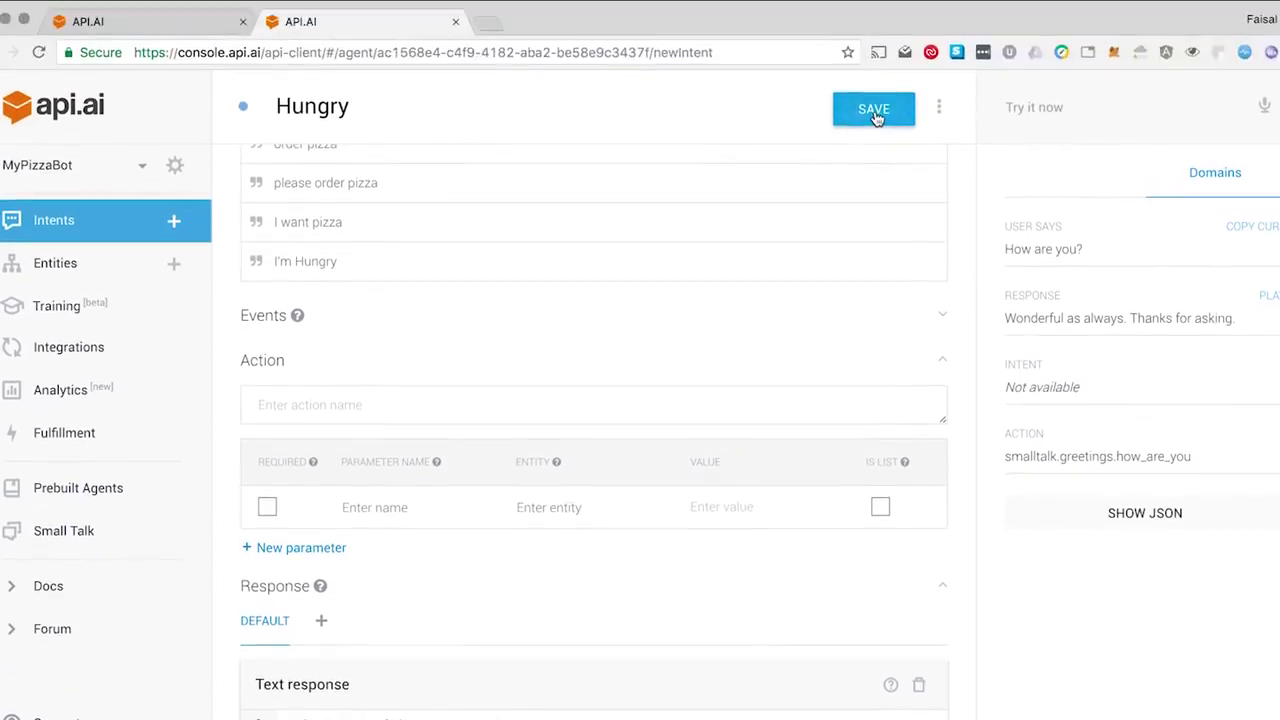
click(873, 110)
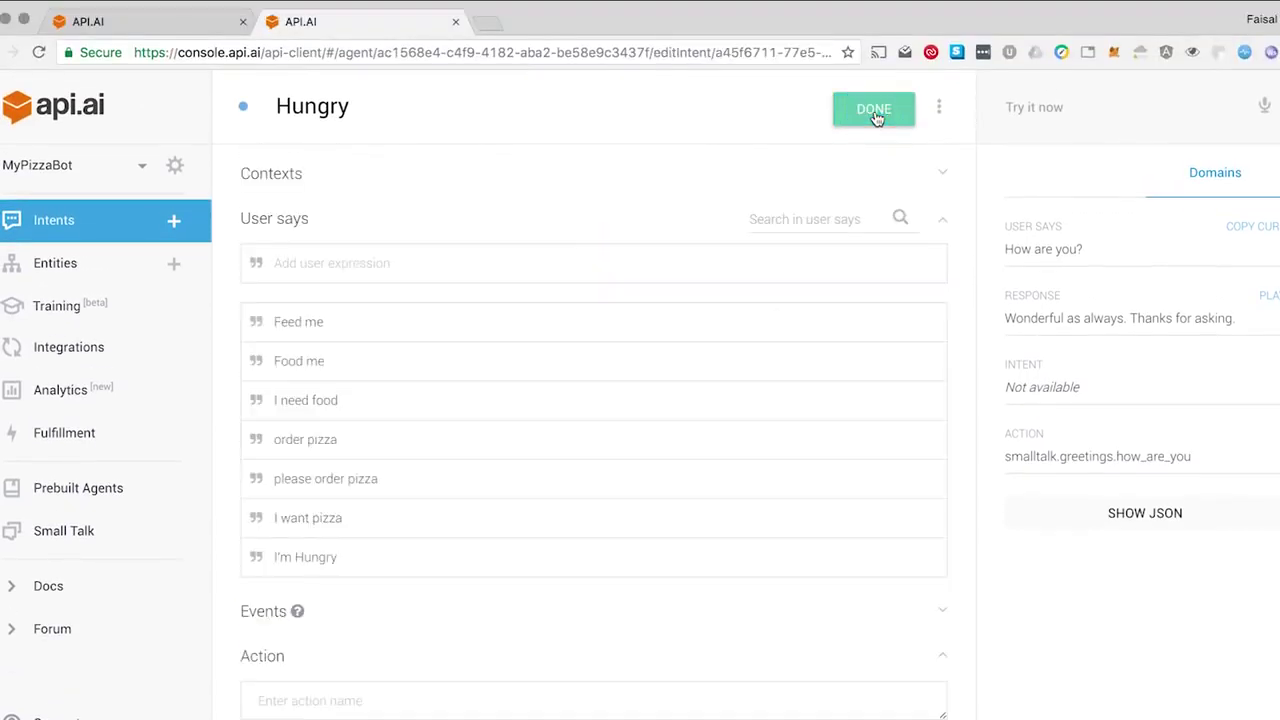
Return to the intents list and test the agent with the messages "Hi" and "I'm hungry!"
click(103, 236)
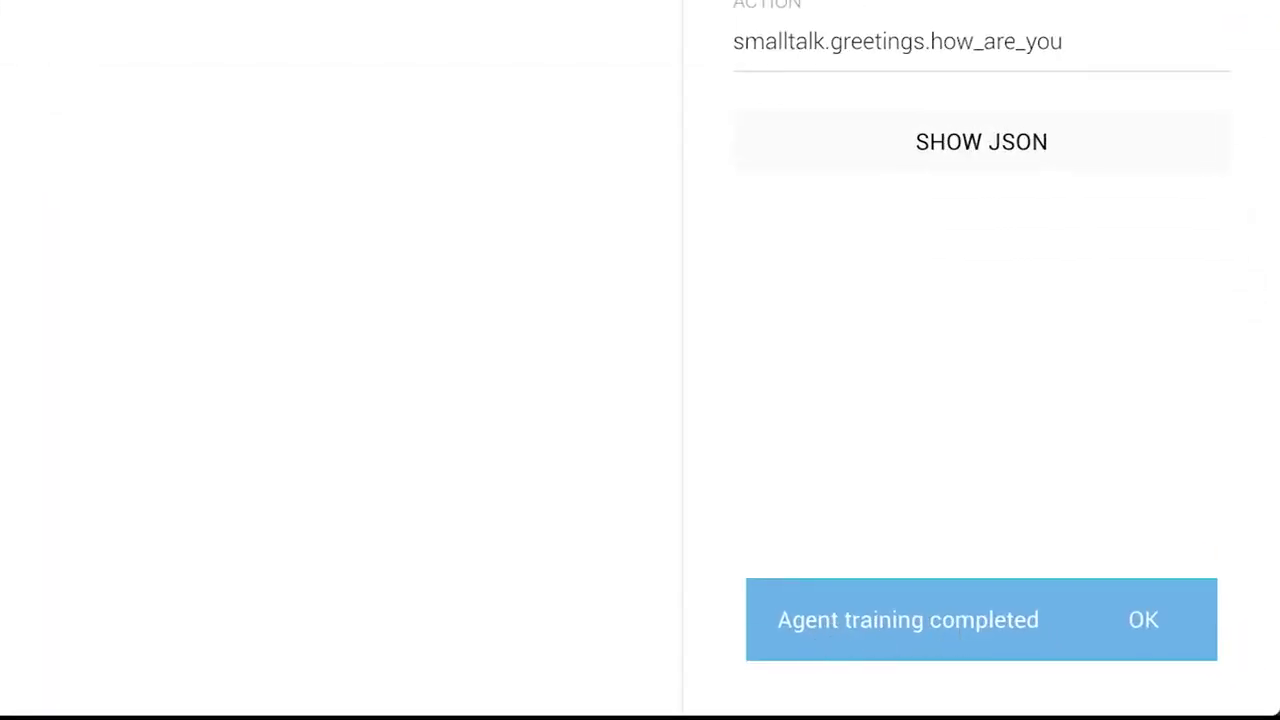
text(Hi)
key(Return)
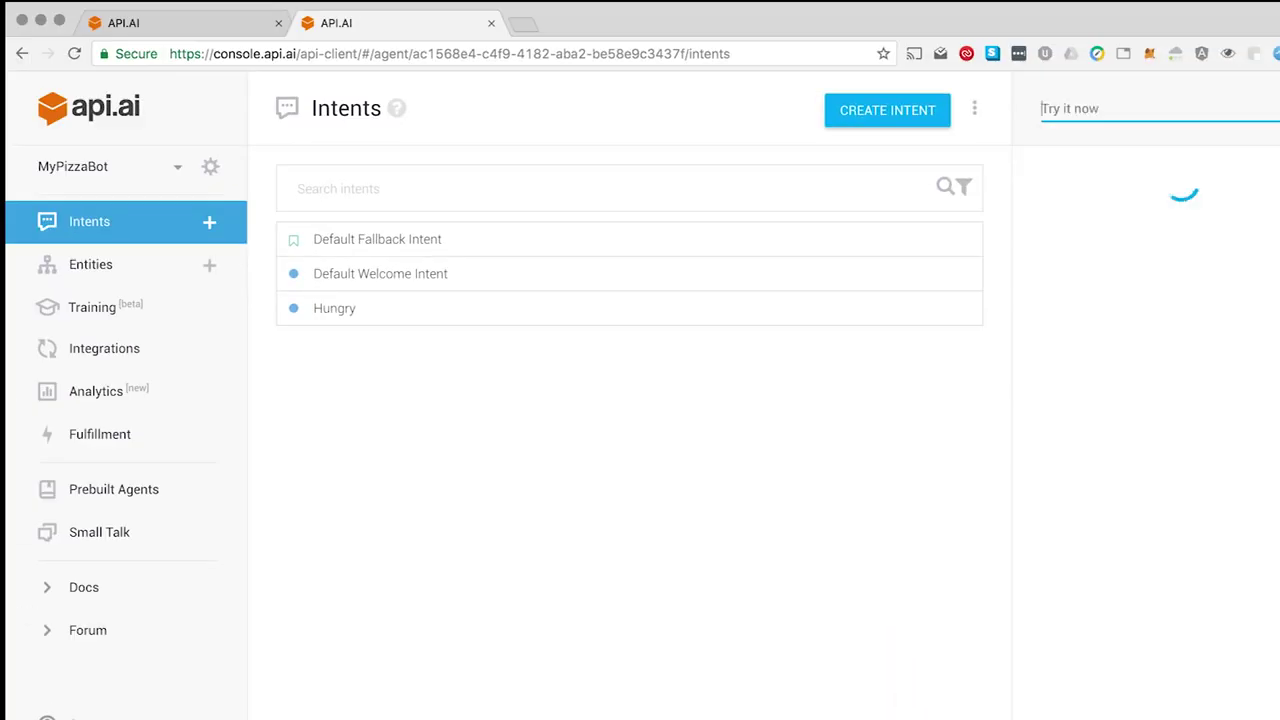
text(I'm hungry!)
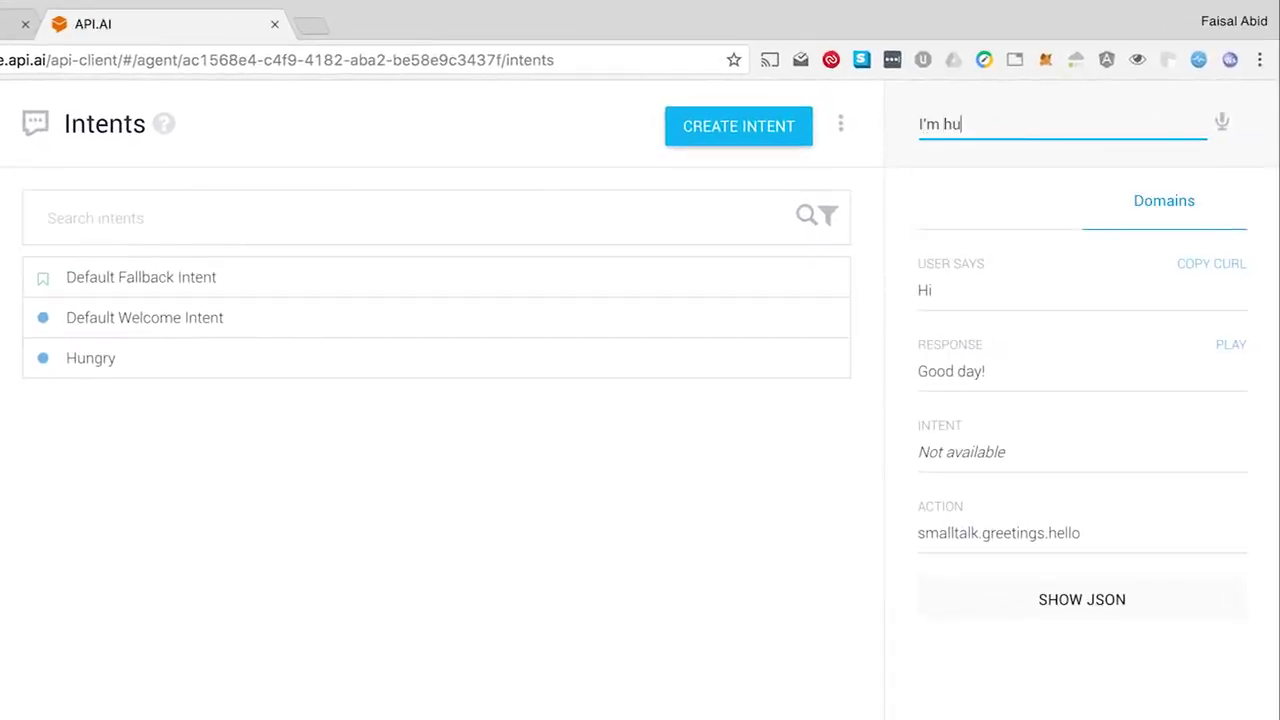
key(Return)
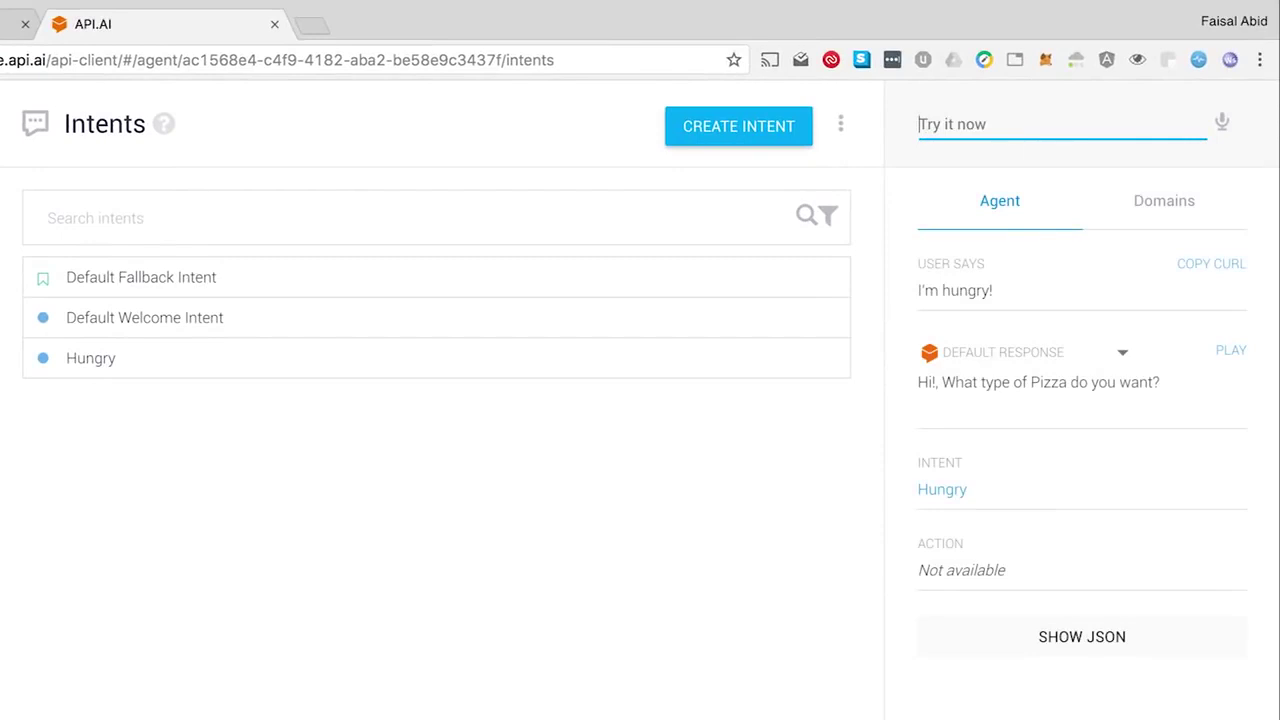
Open the Hungry intent and test the agent with "Hungry" and "Food please give it to me"
click(100, 359)
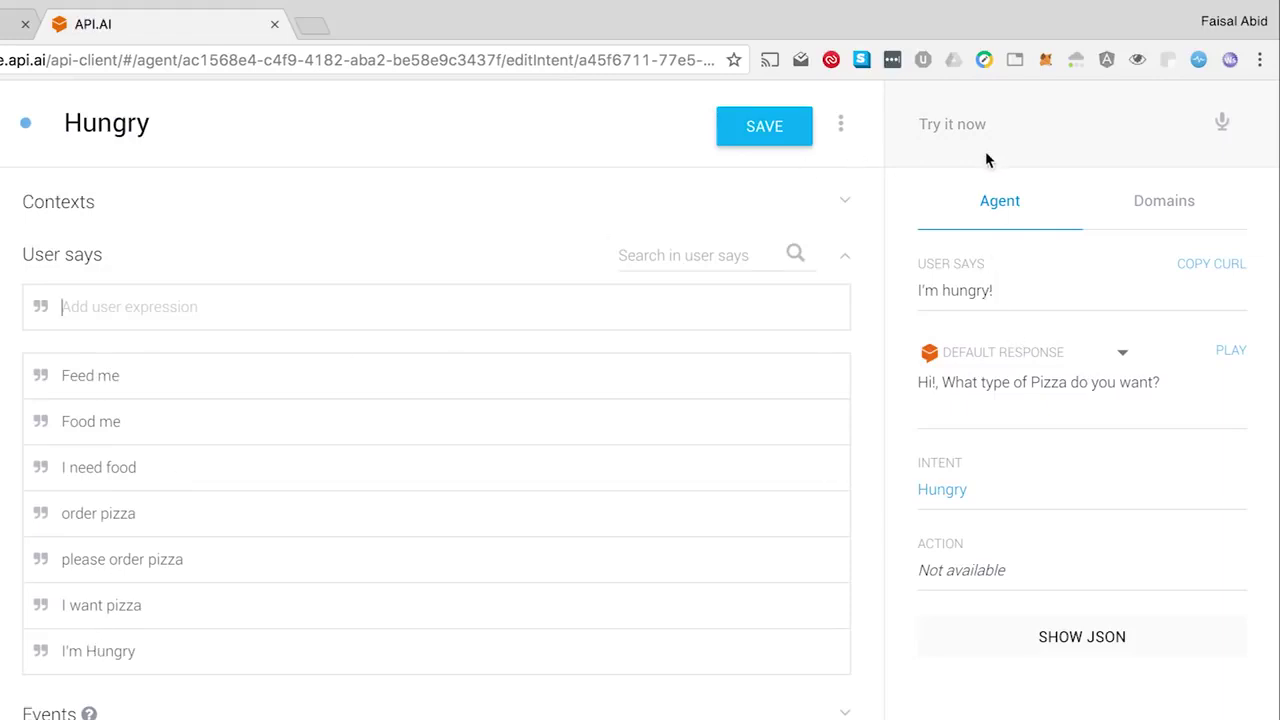
click(971, 124)
text(Hungry)
key(Return)
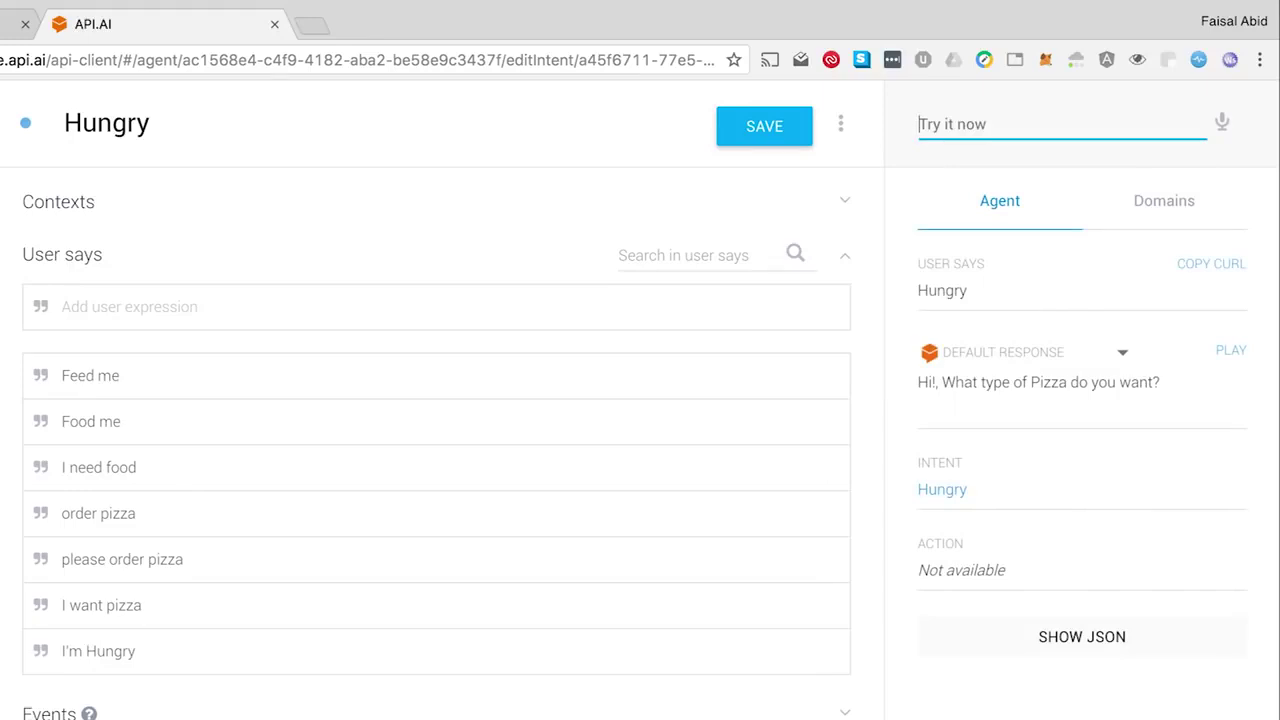
click(967, 124)
text(Food please give it to me)
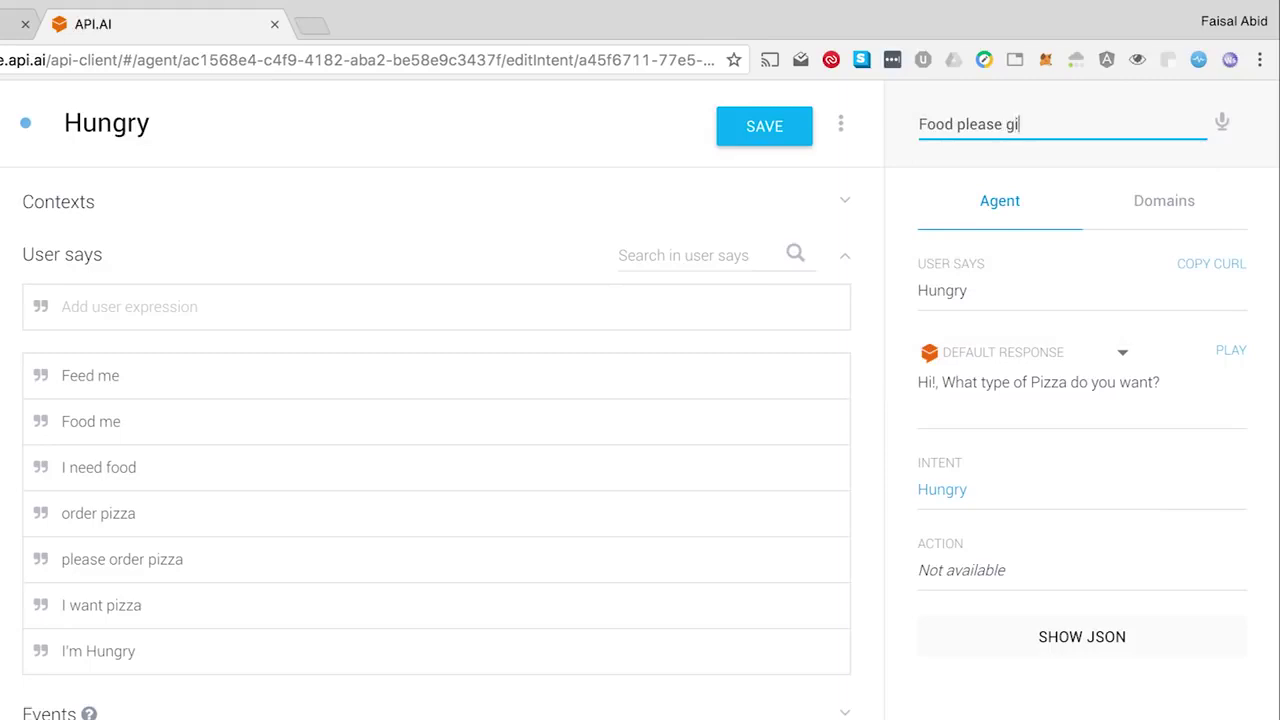
key(Return)
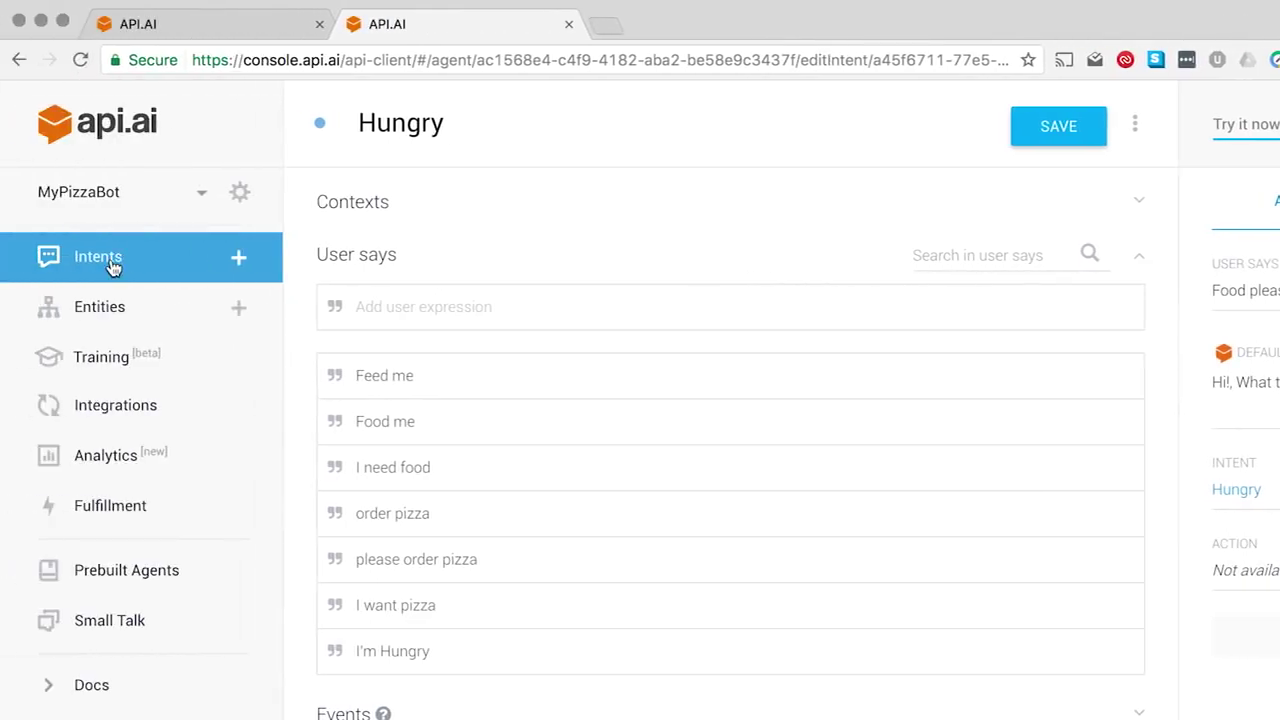
Create a new intent and name it order
click(113, 262)
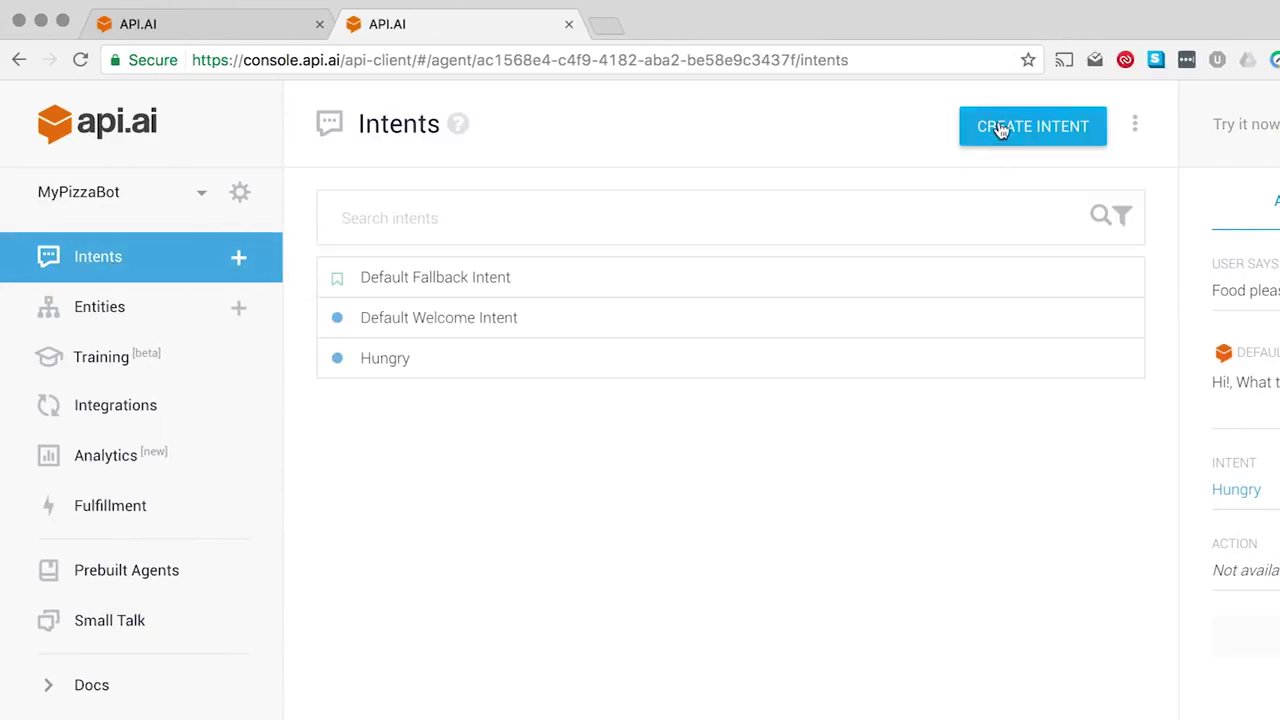
click(1000, 128)
click(580, 128)
text(order)
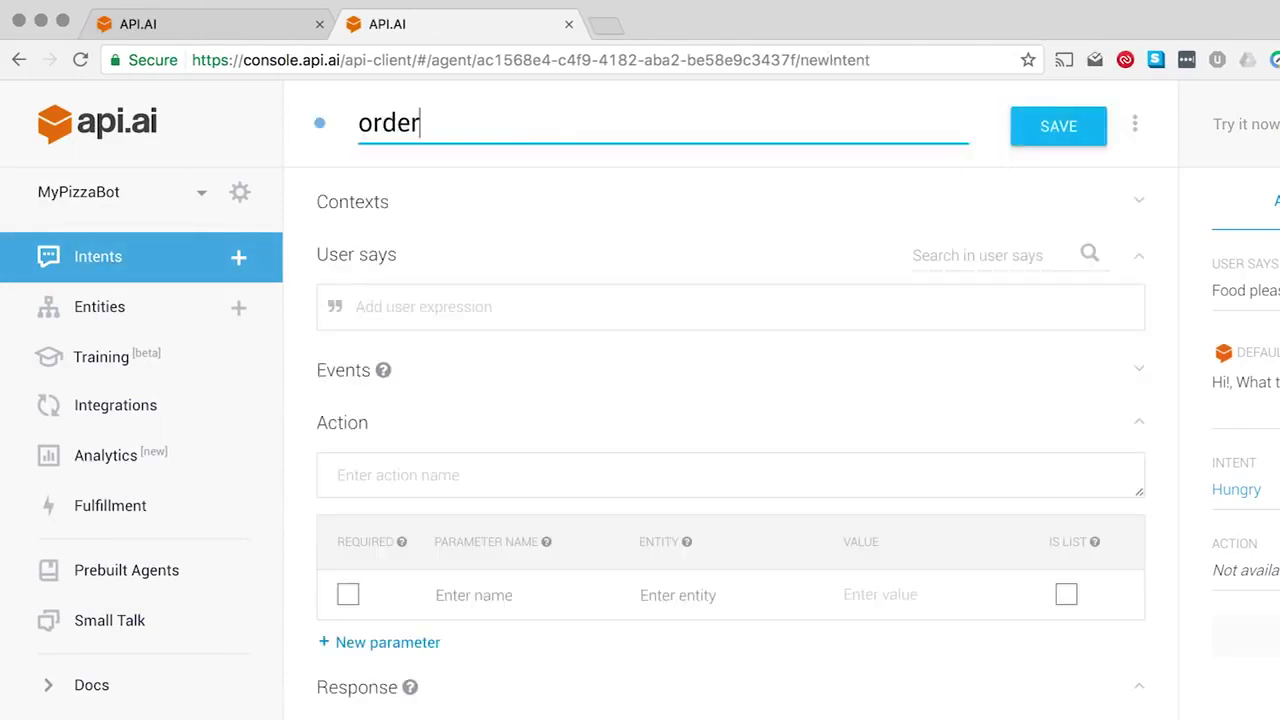
Add the user expressions "I want a cheese pizza" and "I want a pepperoni pizza" to the order intent
click(500, 321)
text(I want)
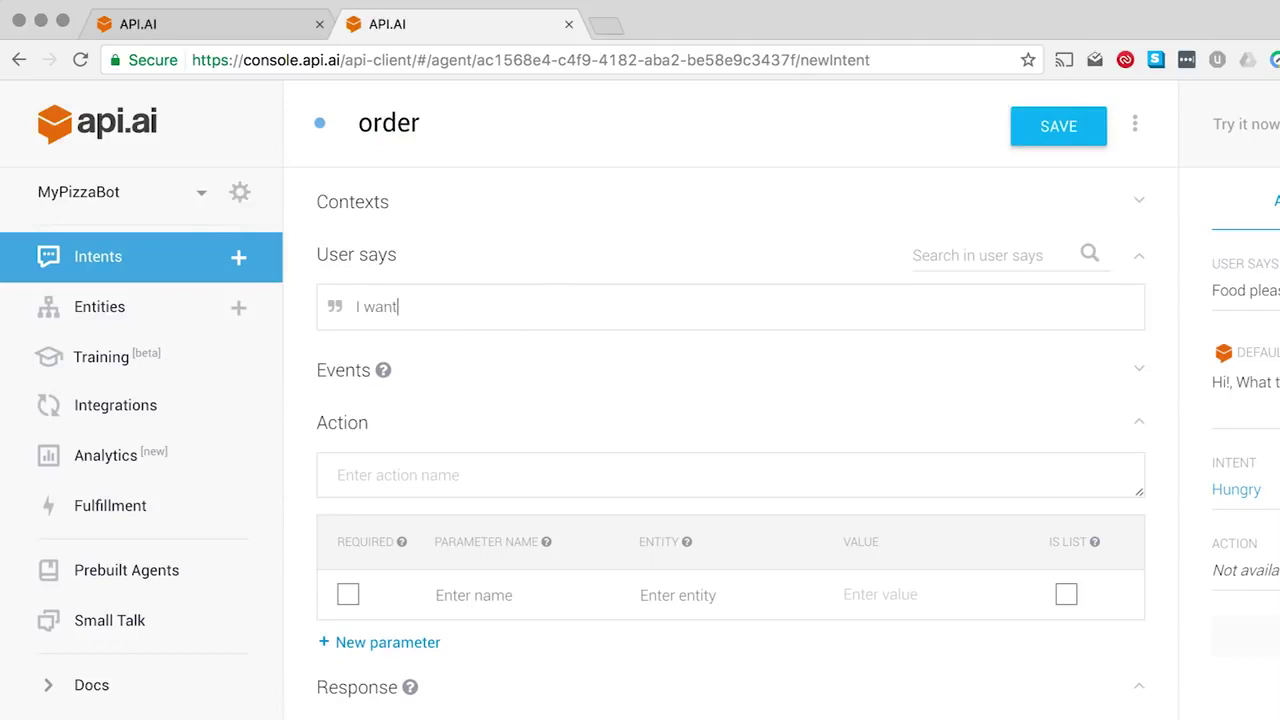
text( a cheese pizza)
key(Return)
text(I want a)
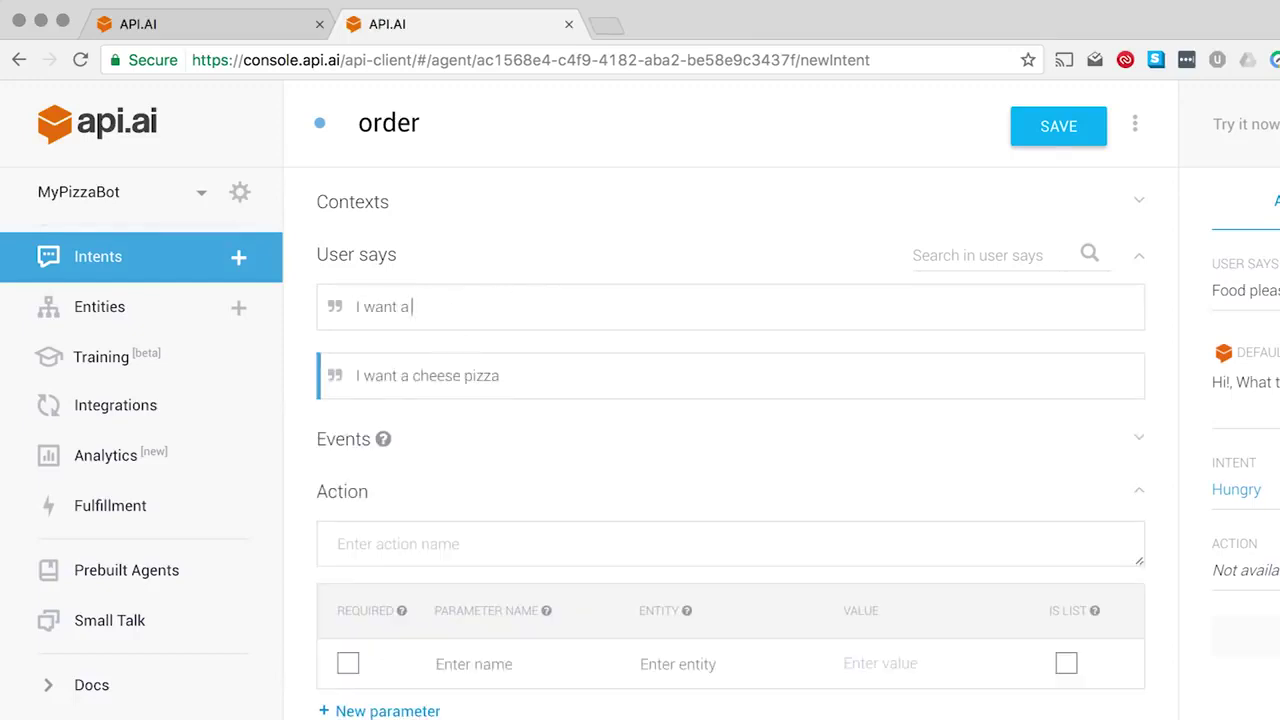
text( peperoni pizza)
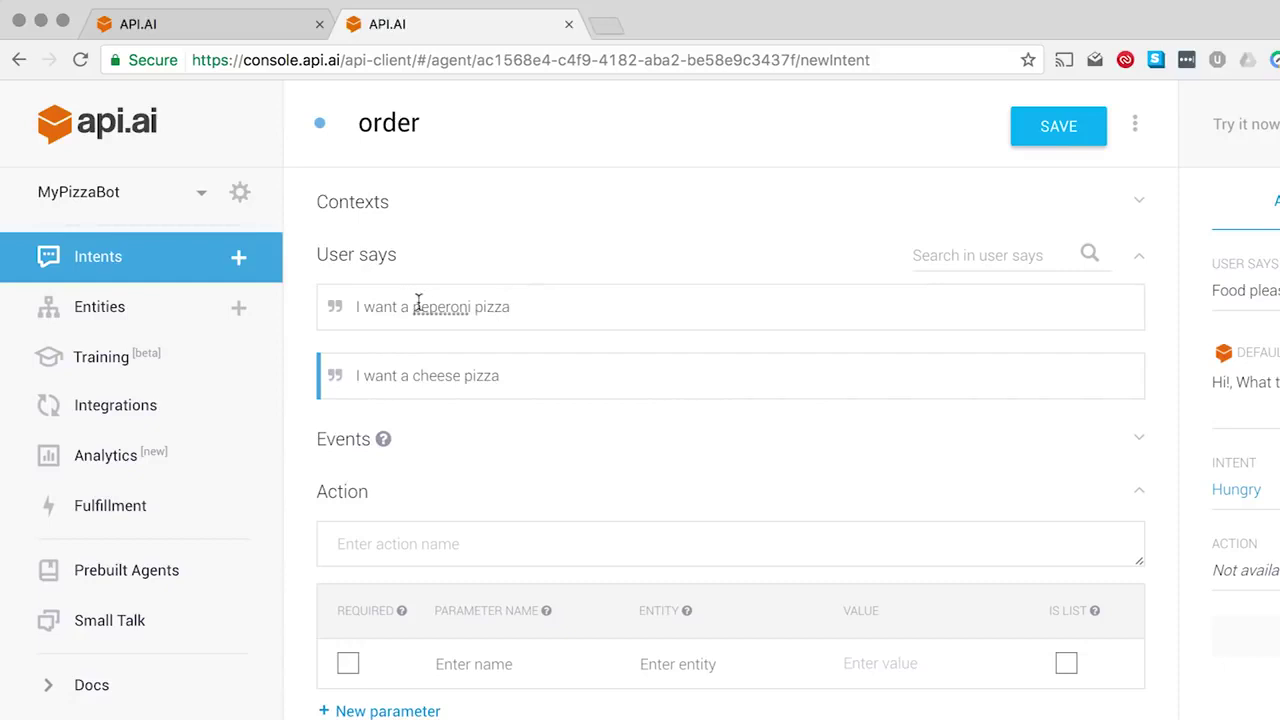
right_click(437, 306)
click(484, 314)
key(Return)
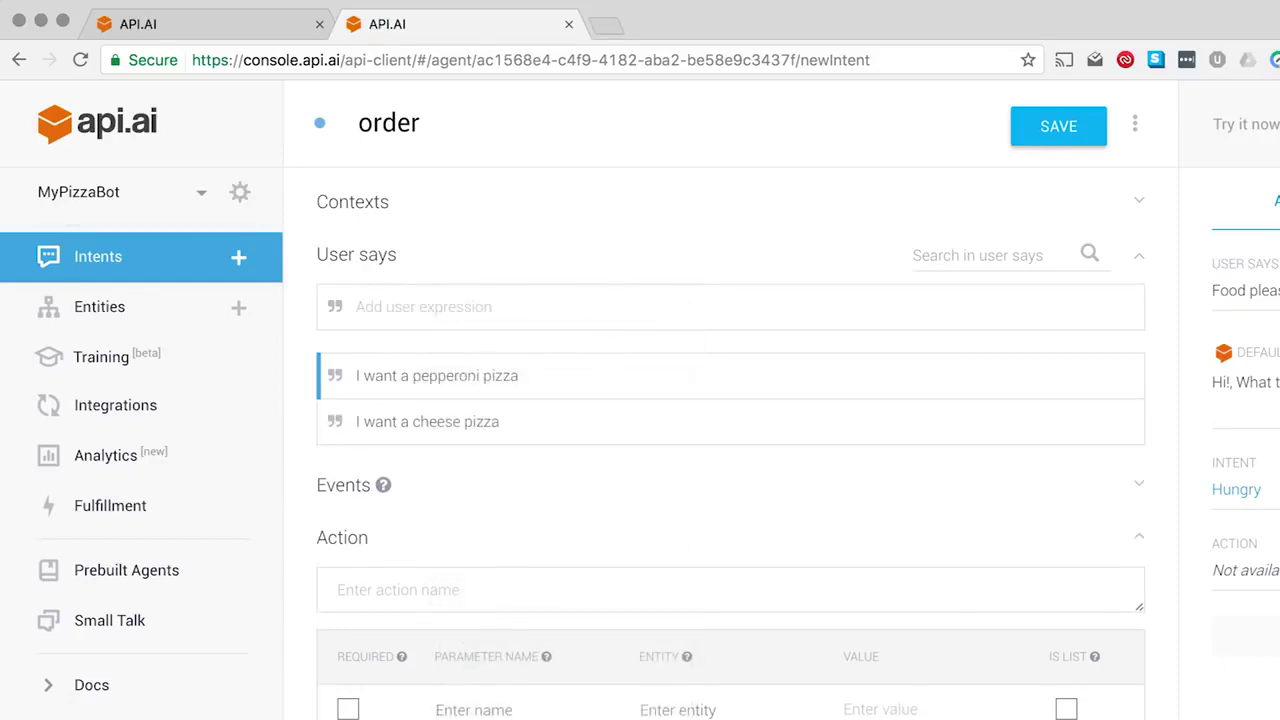
double_click(436, 421)
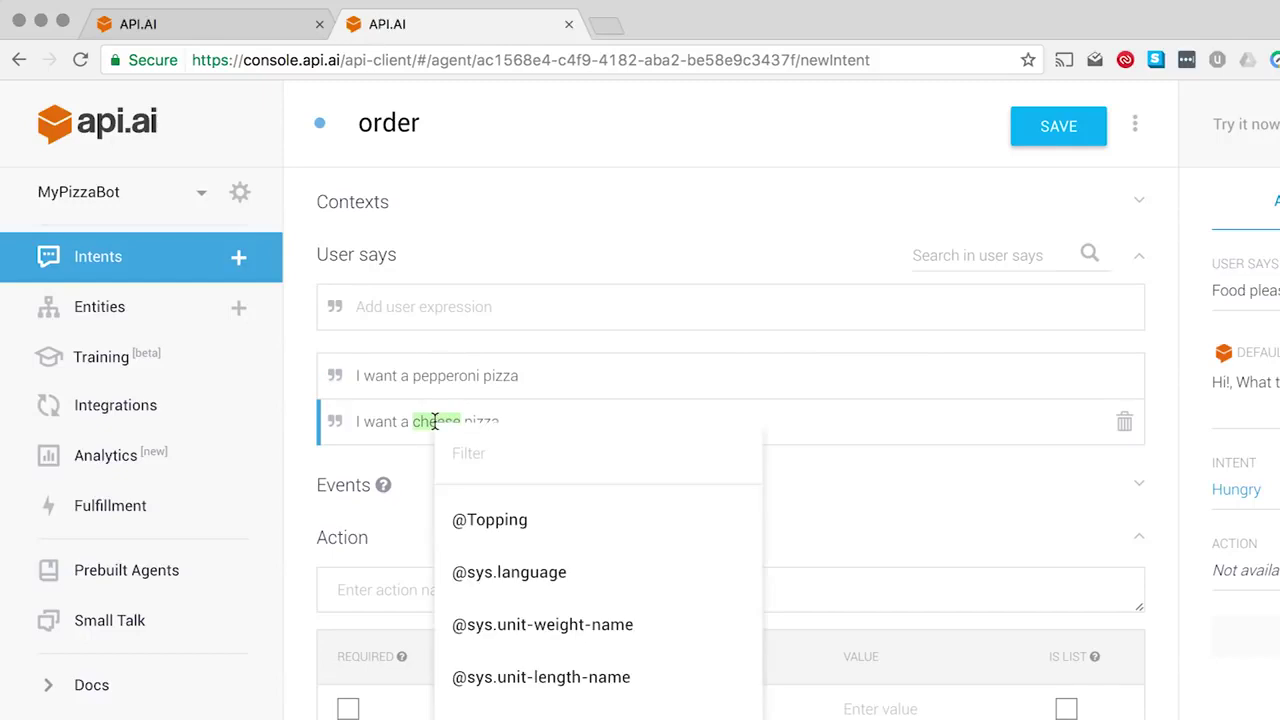
click(477, 512)
double_click(450, 376)
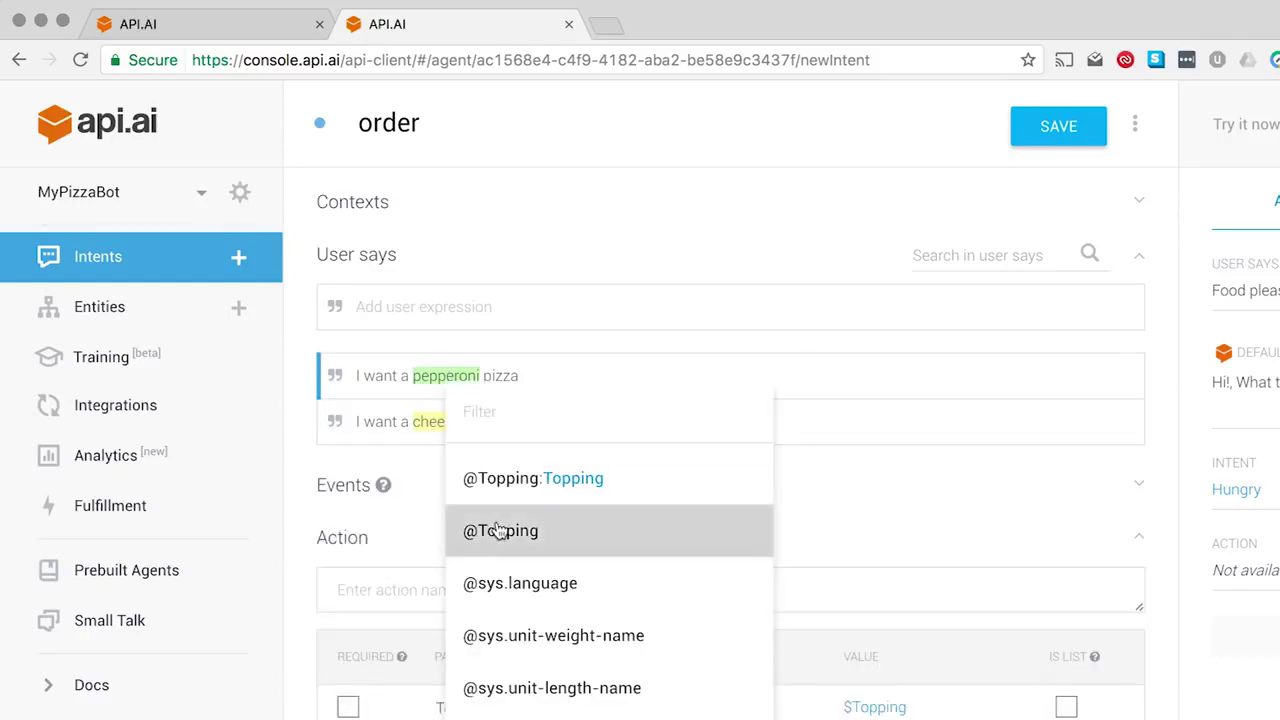
click(500, 531)
click(458, 317)
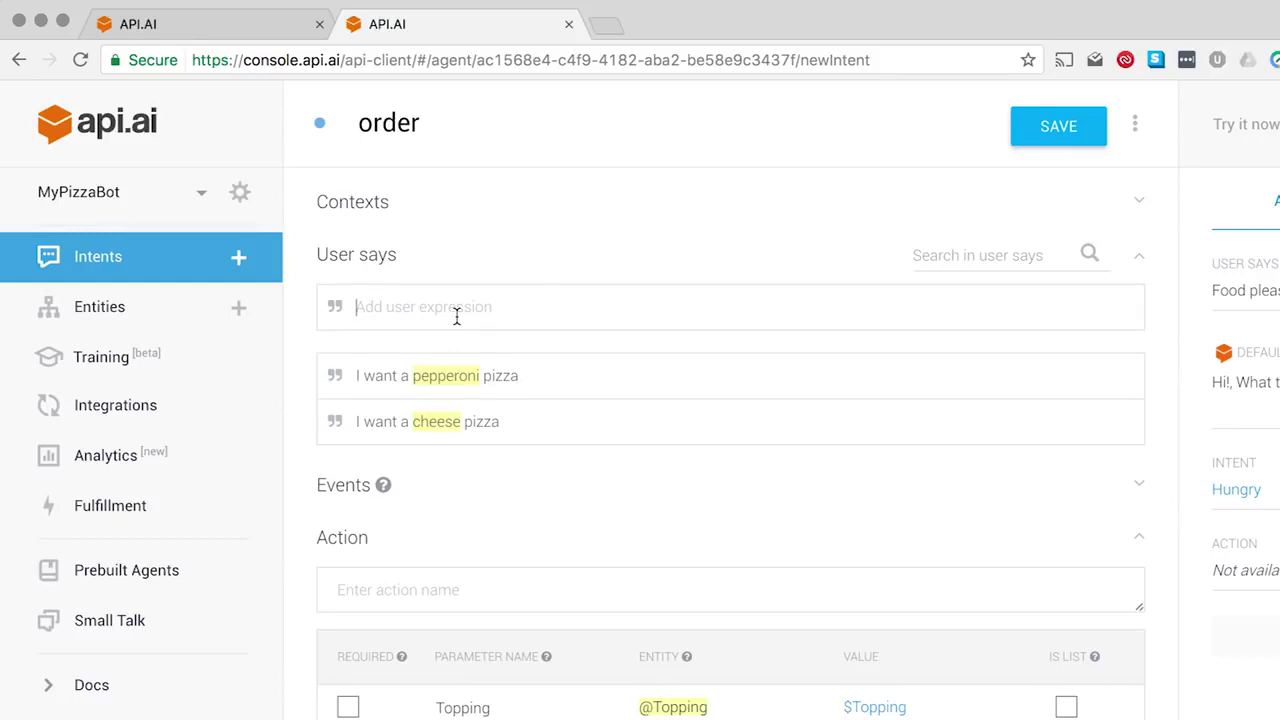
click(347, 708)
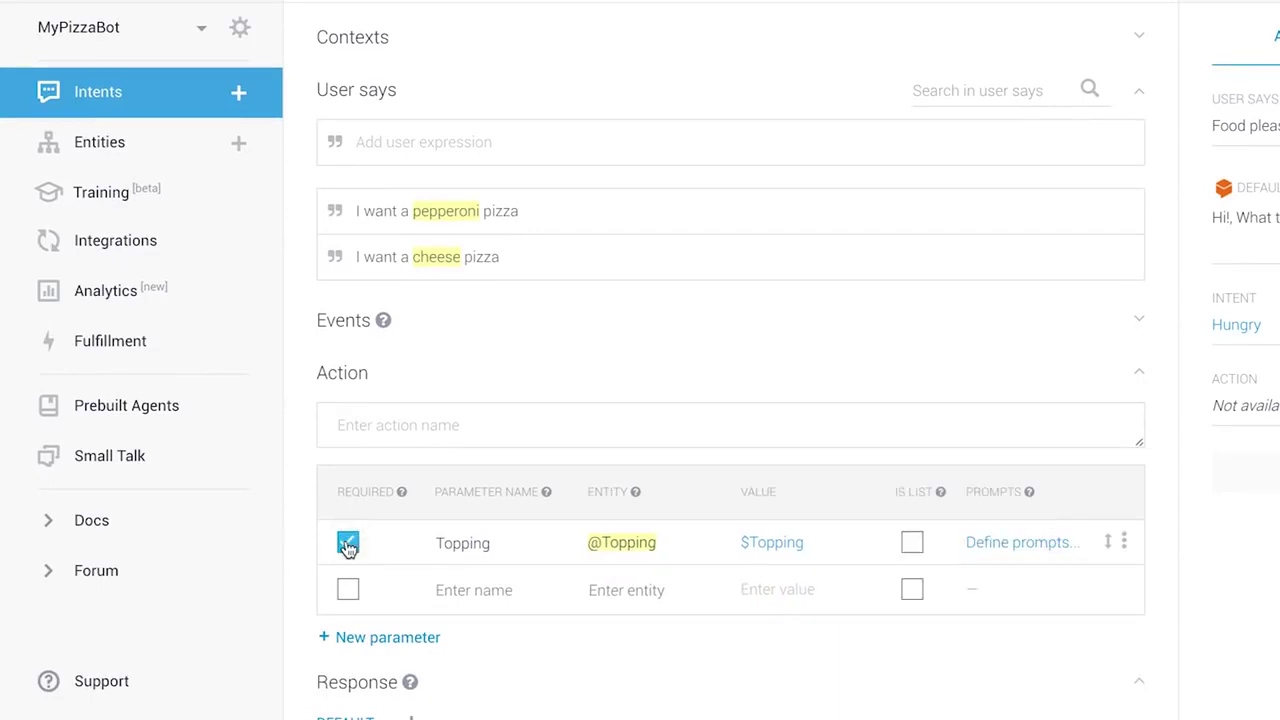
Add the user expressions "I want a pineapple pizza" and "I want a mushroom pizza", and save the order intent
click(437, 144)
text(I want a pineapple)
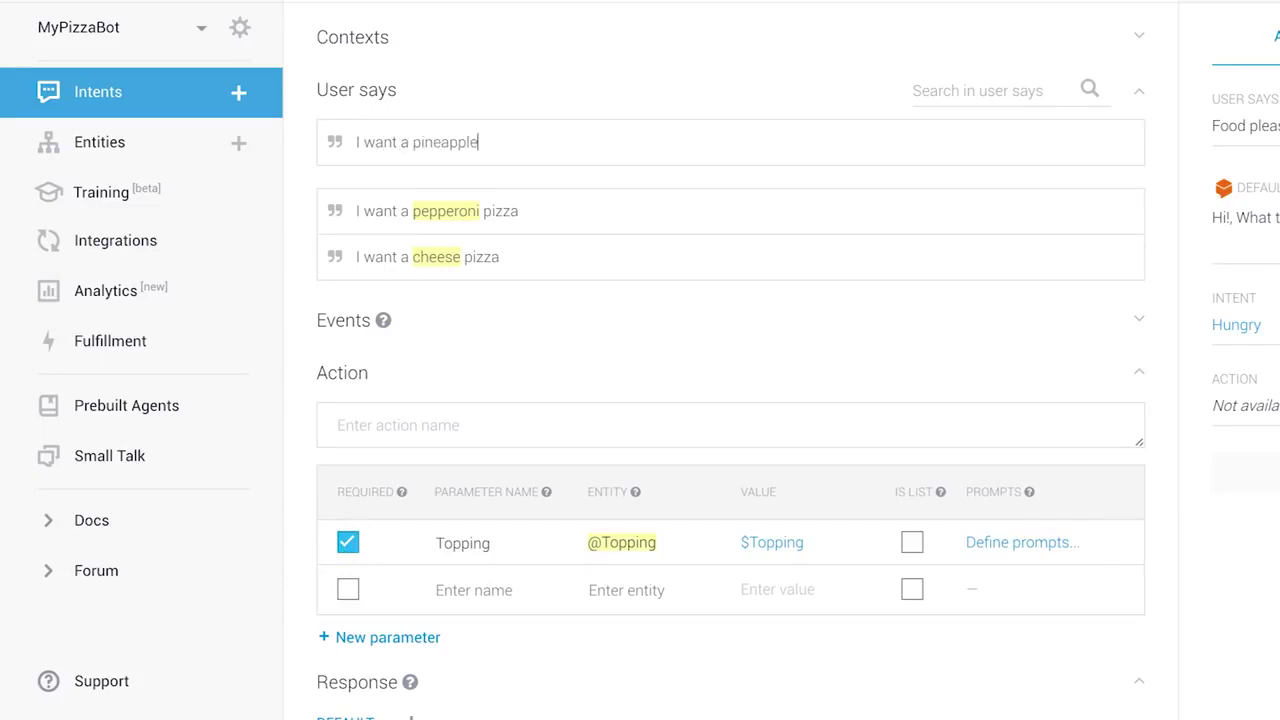
text( pizza)
key(Return)
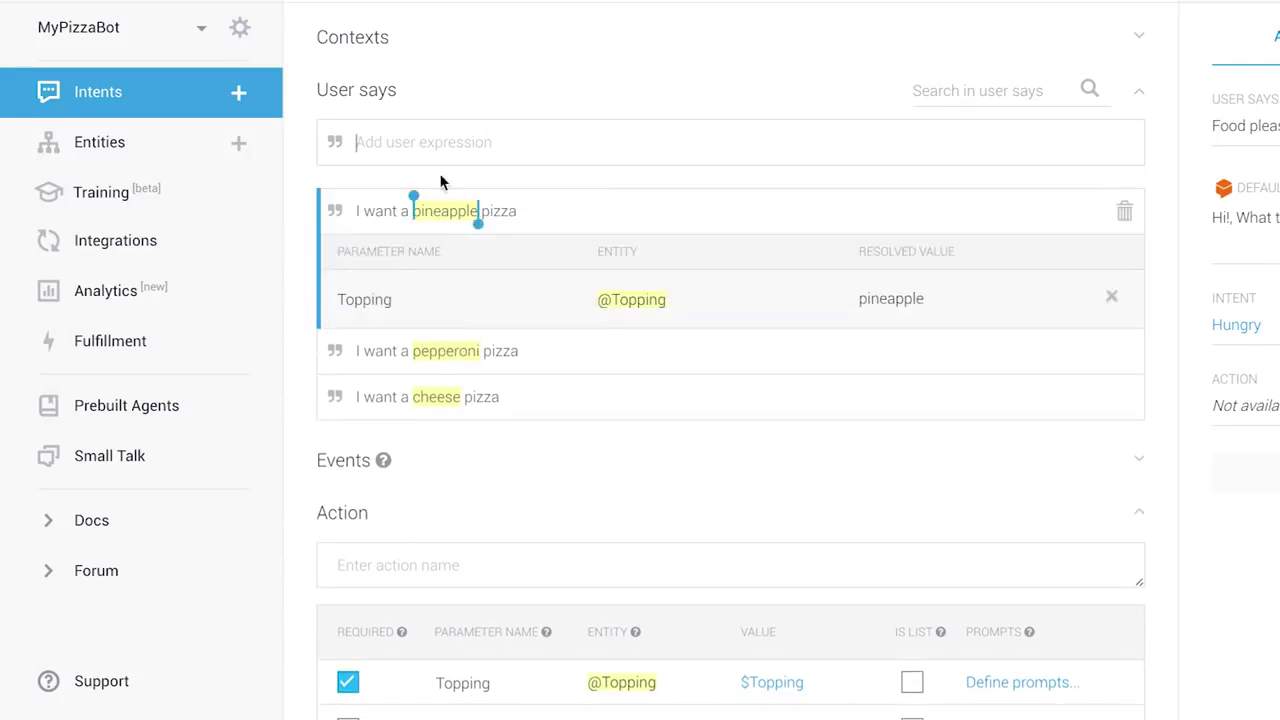
text(I wan)
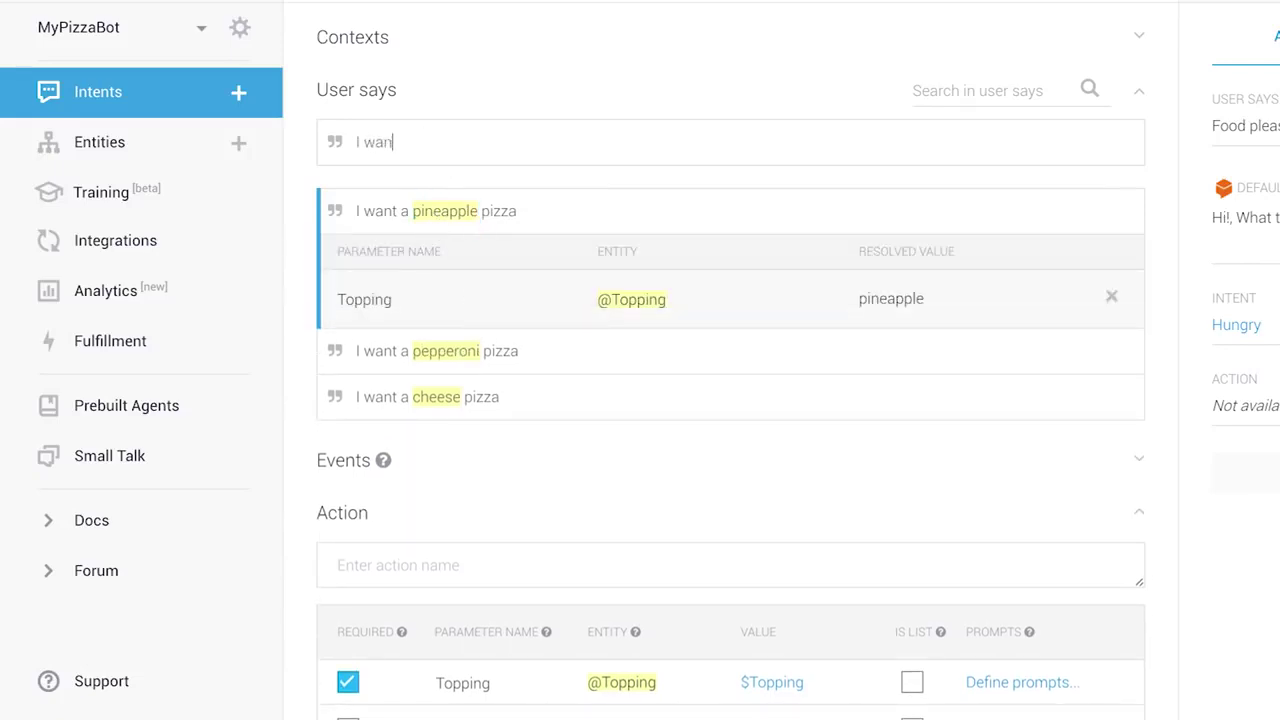
text(t a mushroom pizza)
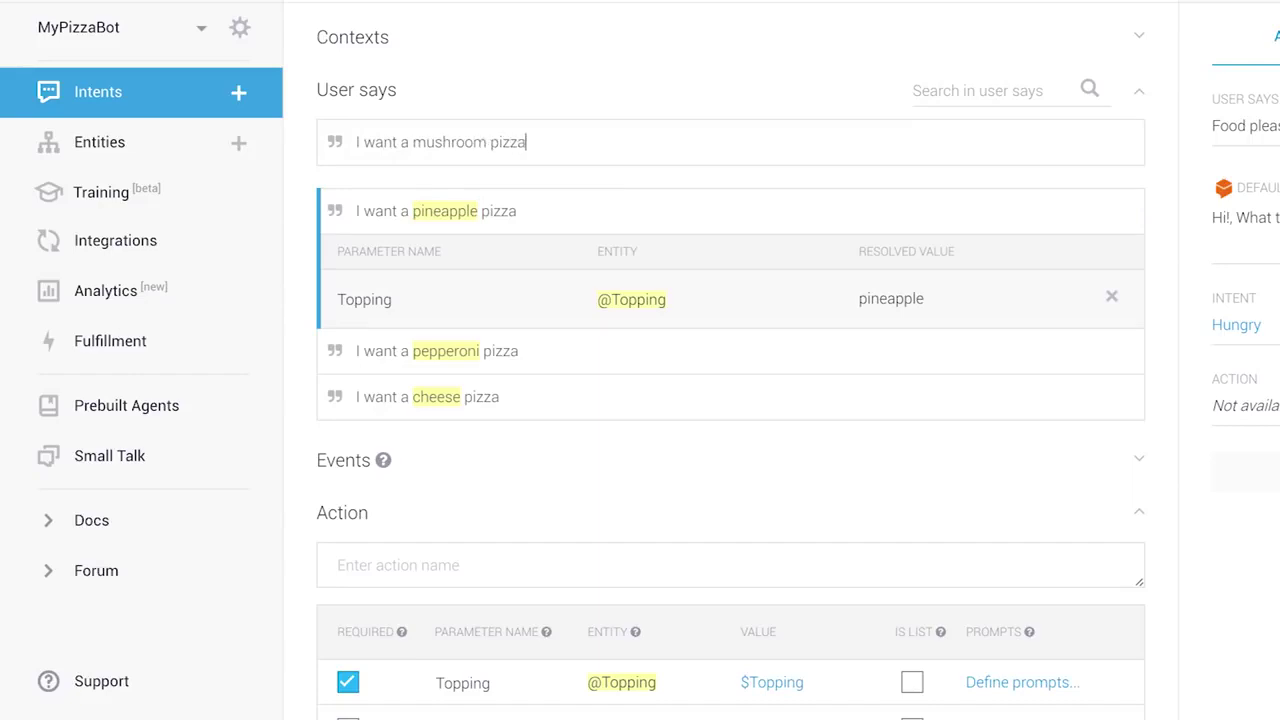
key(Return)
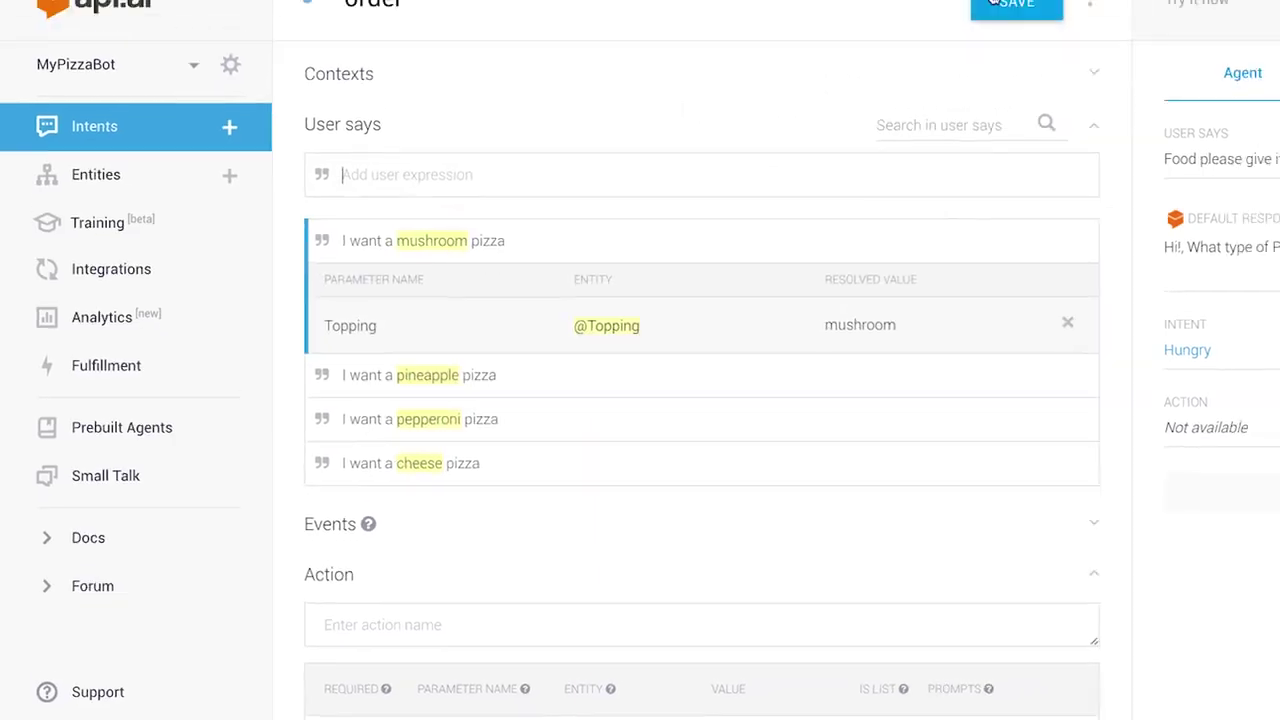
click(995, 5)
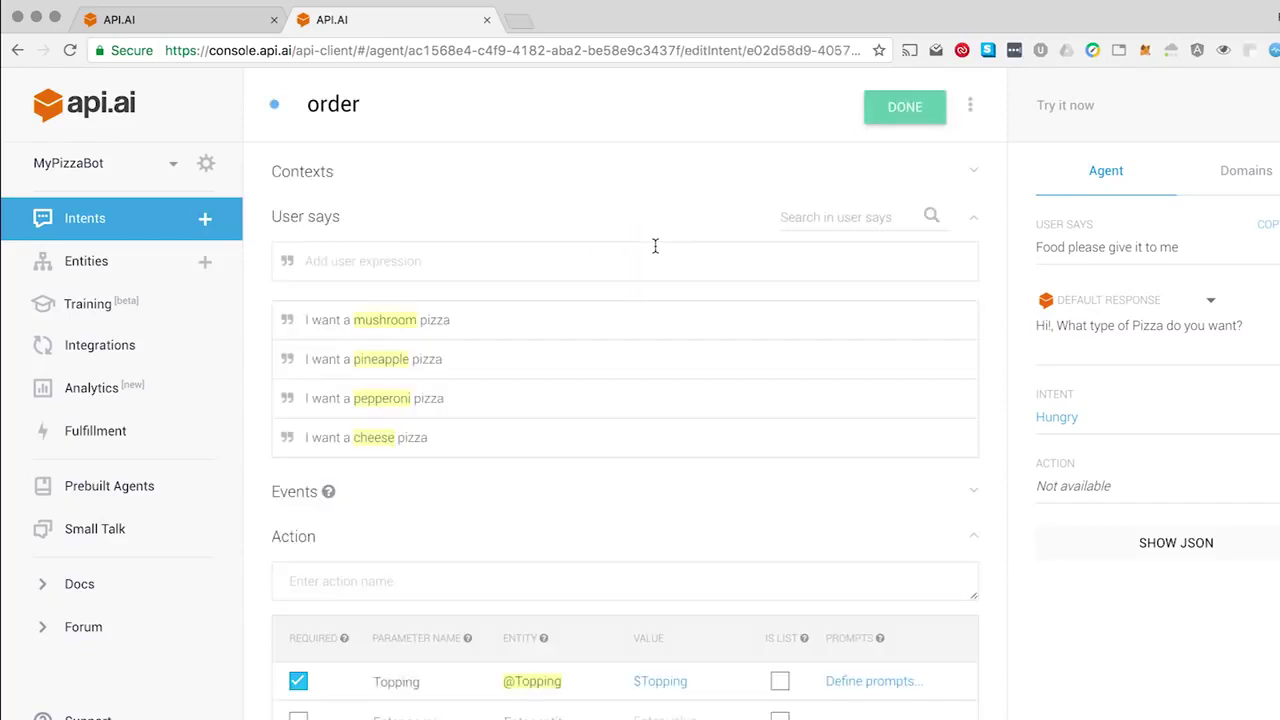
Define the Topping parameter's prompt as "You haven't told me the type of pizza you want. What type of pizza do you want?"
scroll(655, 246, down, 3)
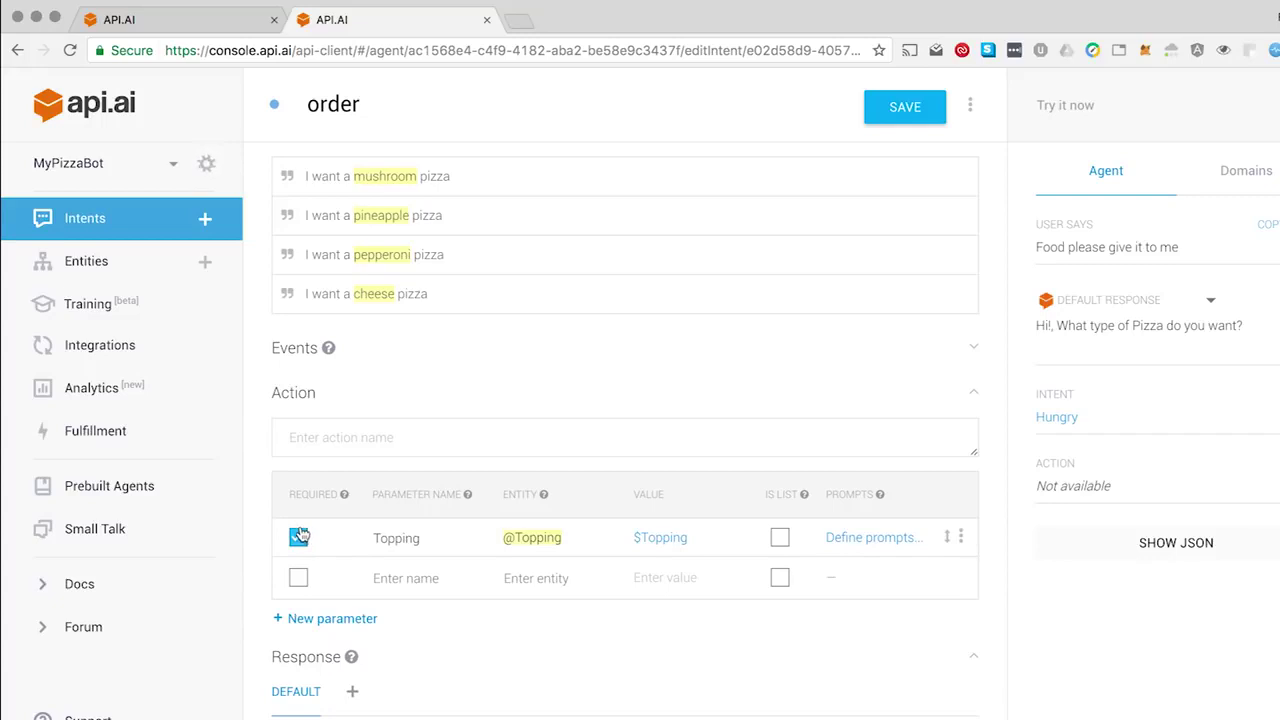
click(866, 542)
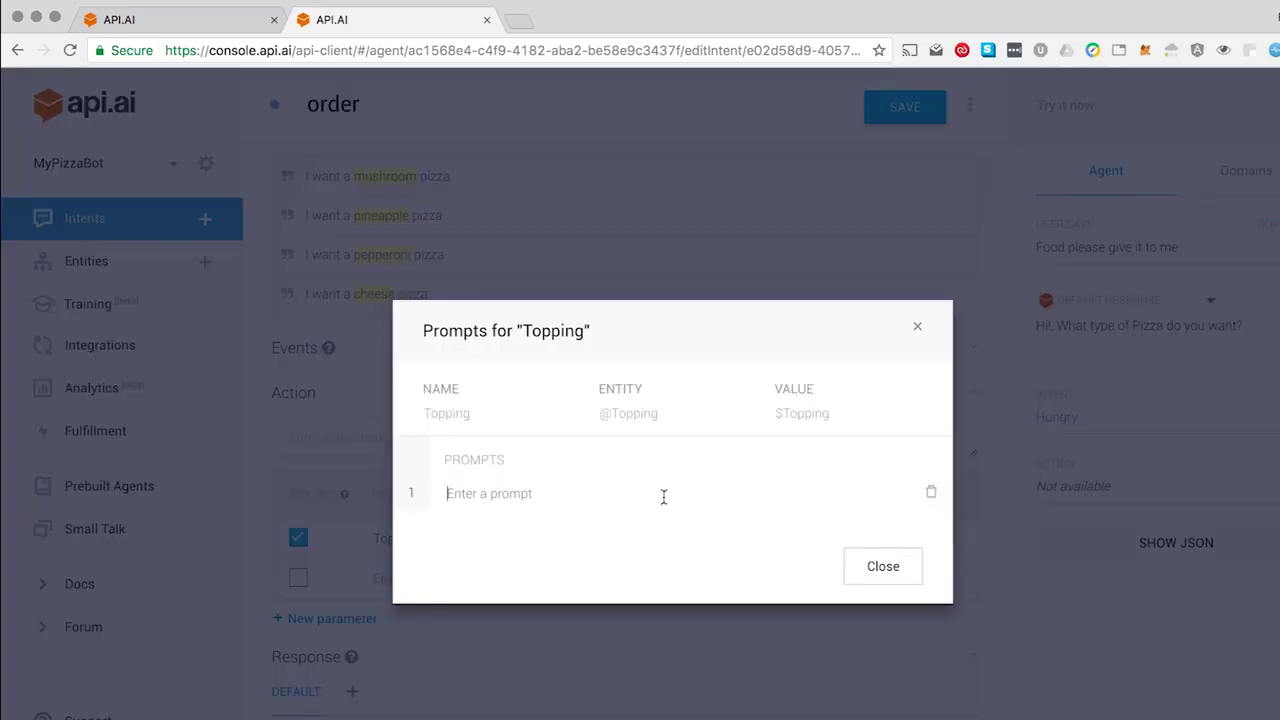
text(You are)
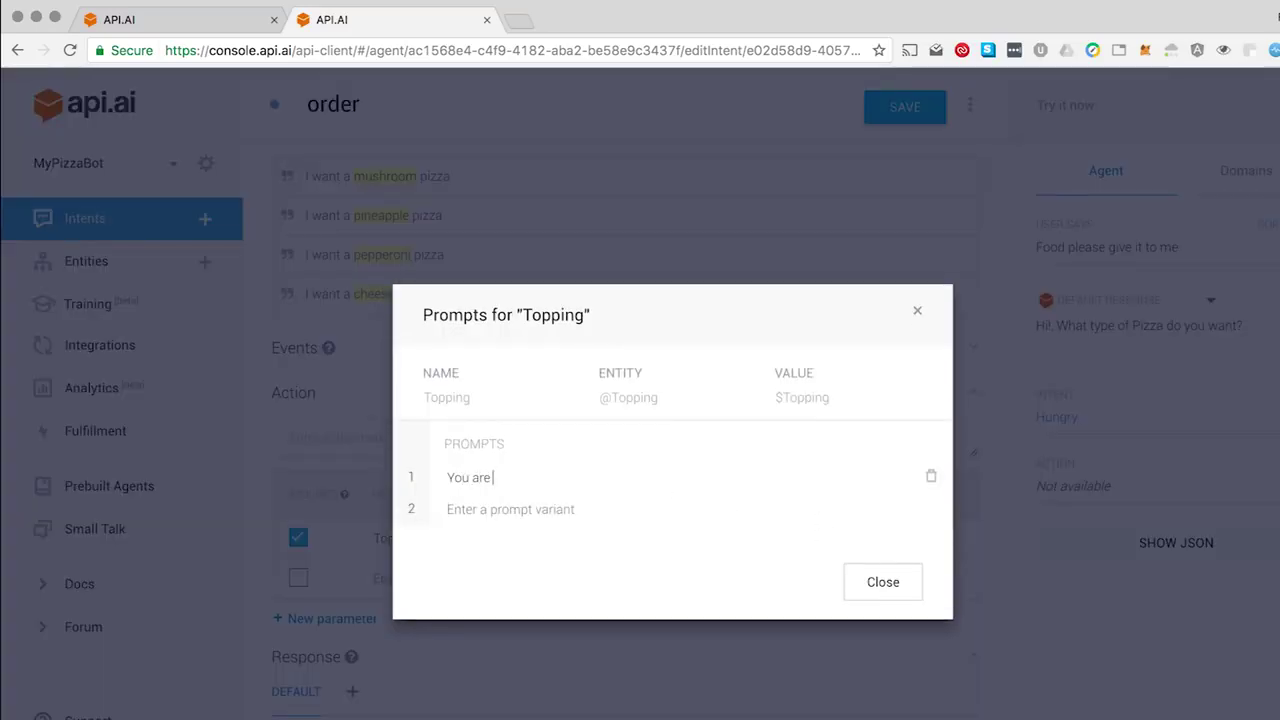
key(BackSpace)
key(BackSpace)
key(BackSpace)
text(haven't told)
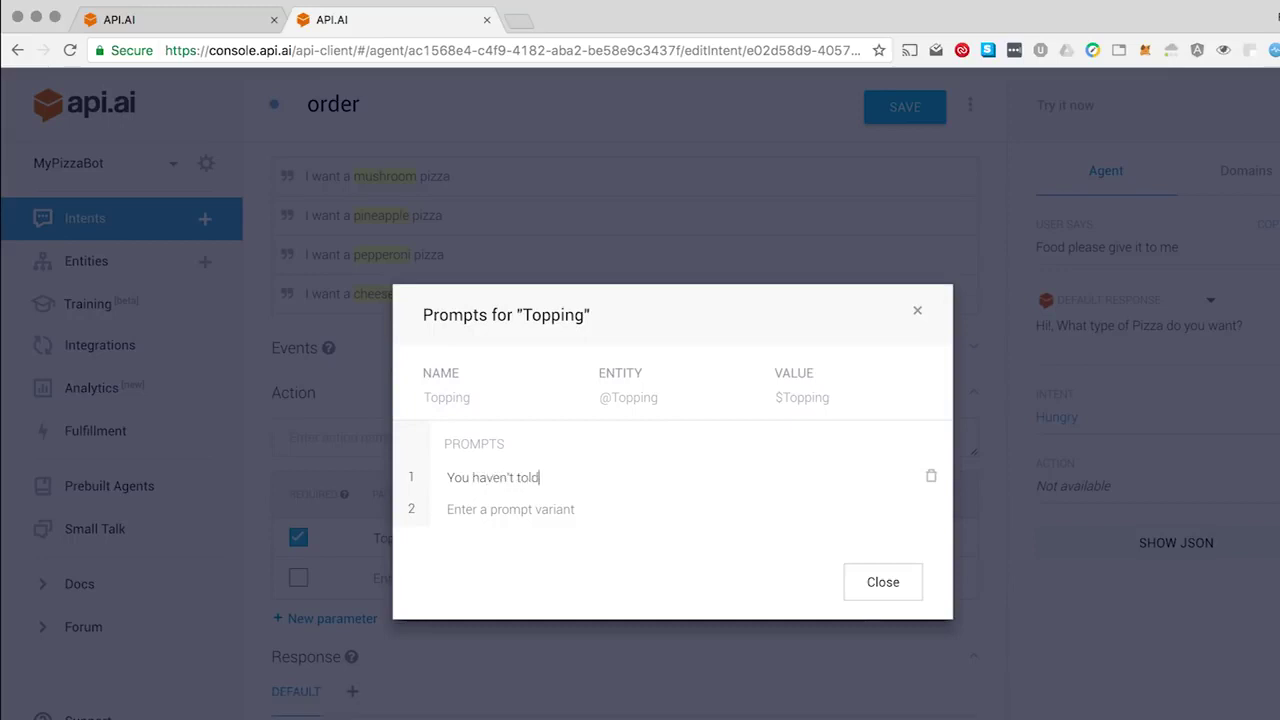
text( me the type of pizza you want)
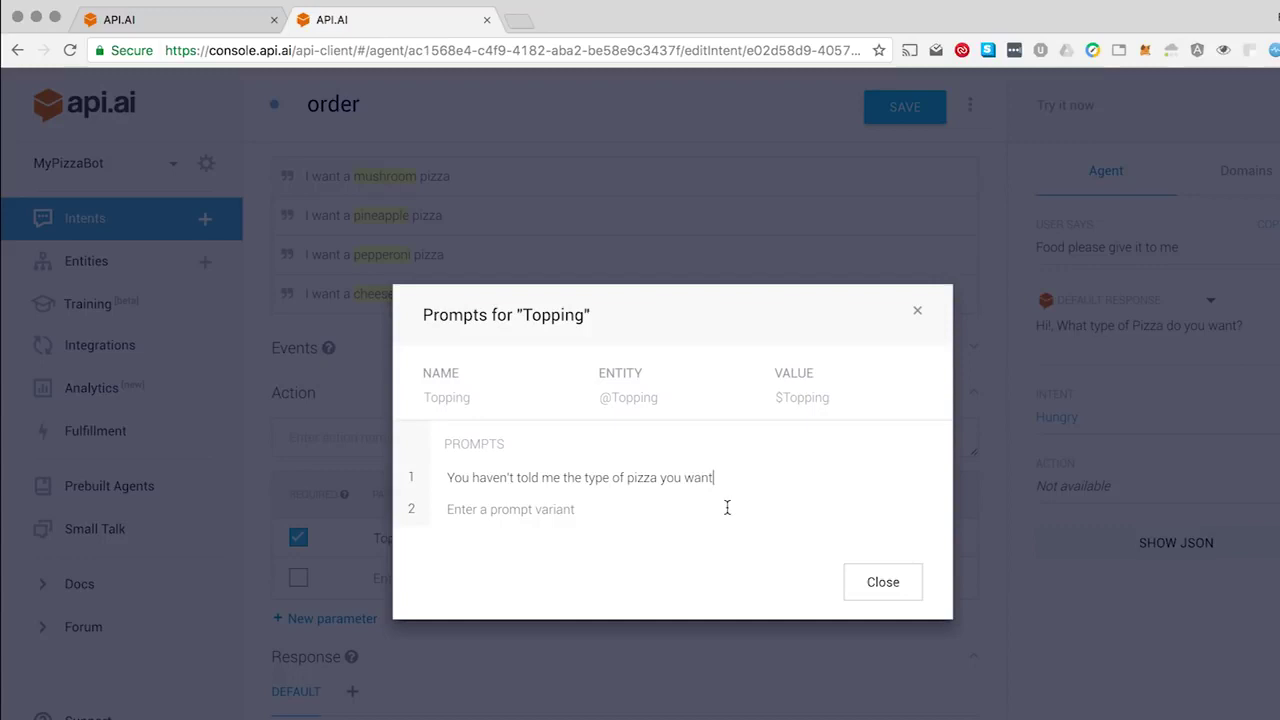
text(. What type of pizza do you want)
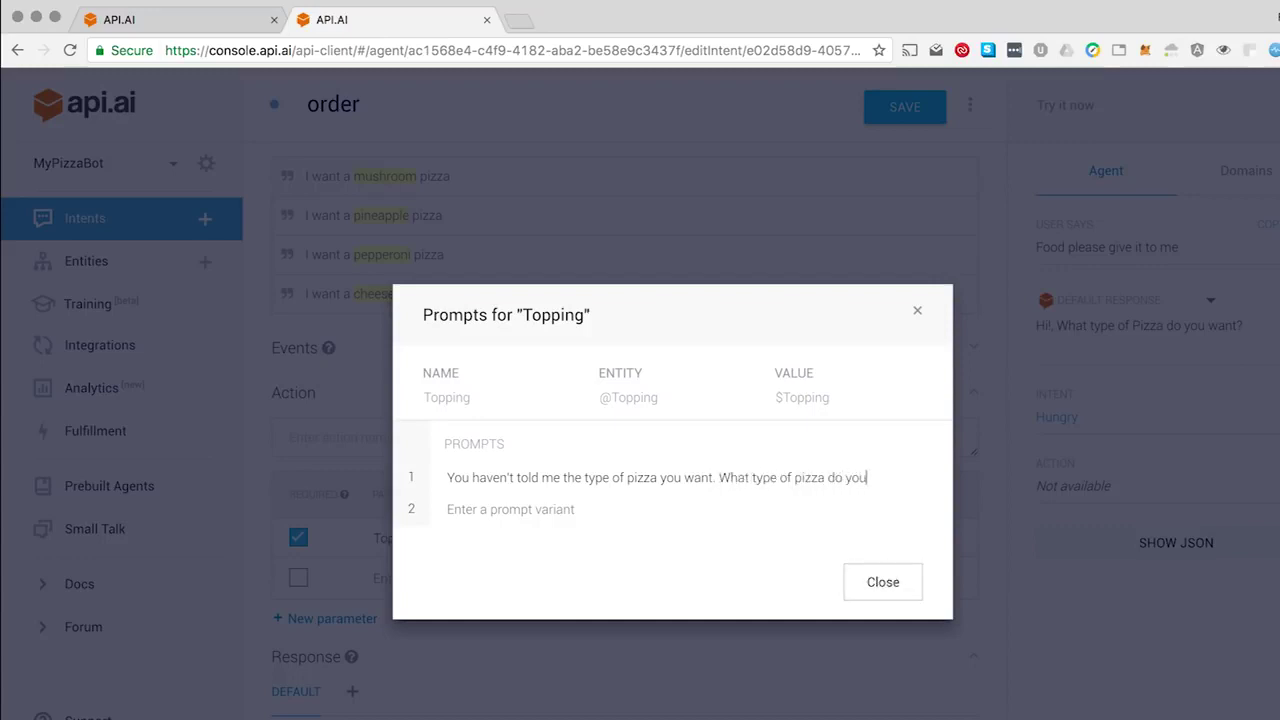
text(?)
click(880, 580)
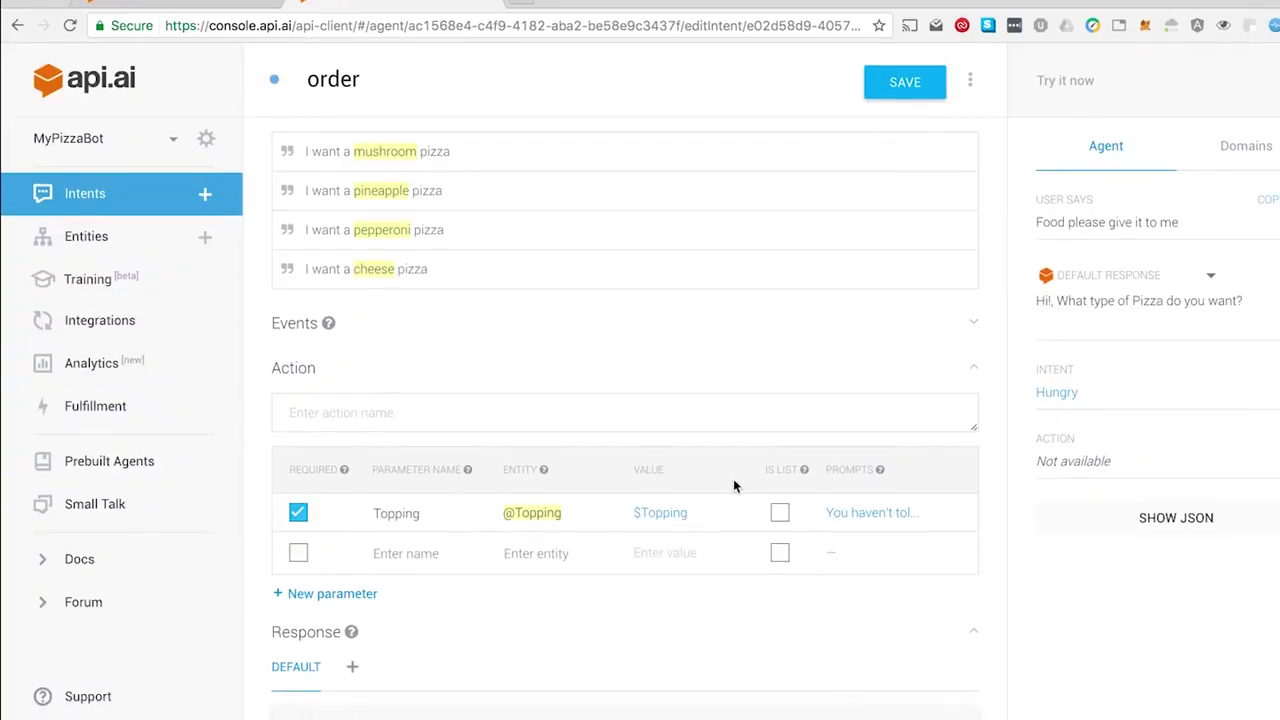
Add the text response "Great! Your pizza is on it's way" to the order intent and save it
click(586, 698)
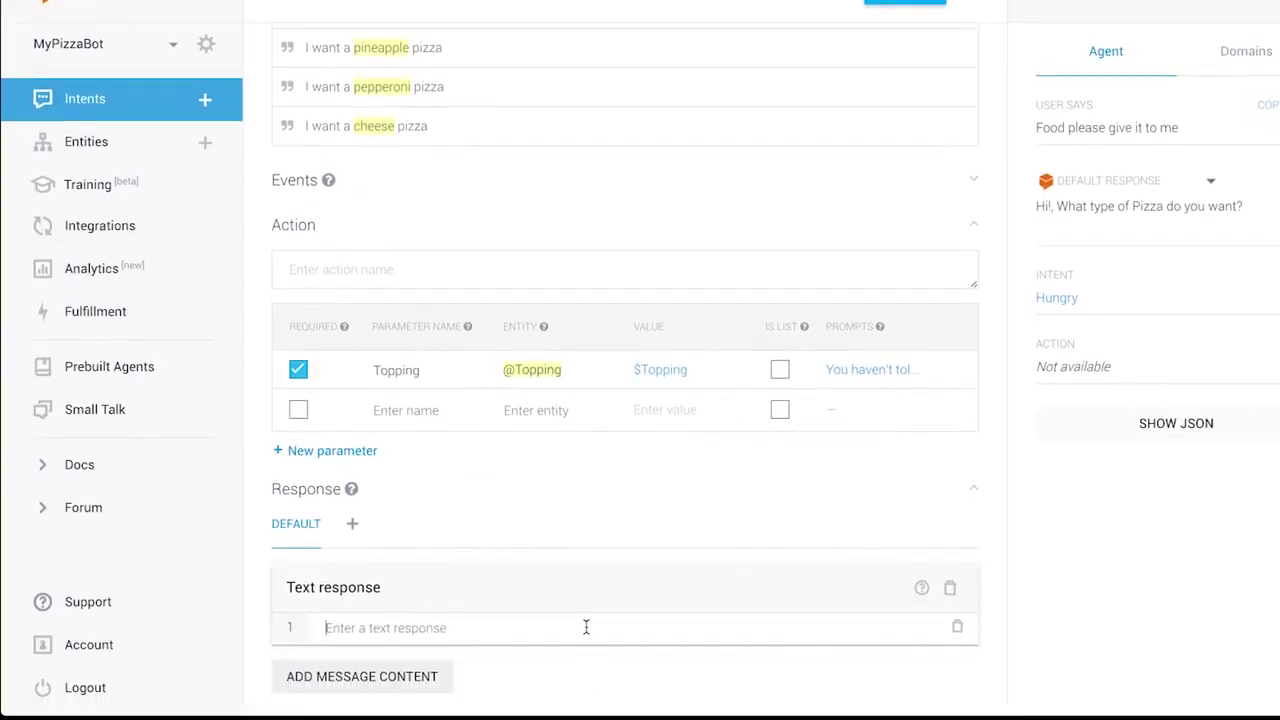
text(Gre)
key(BackSpace)
key(BackSpace)
text(Great! Your pizza)
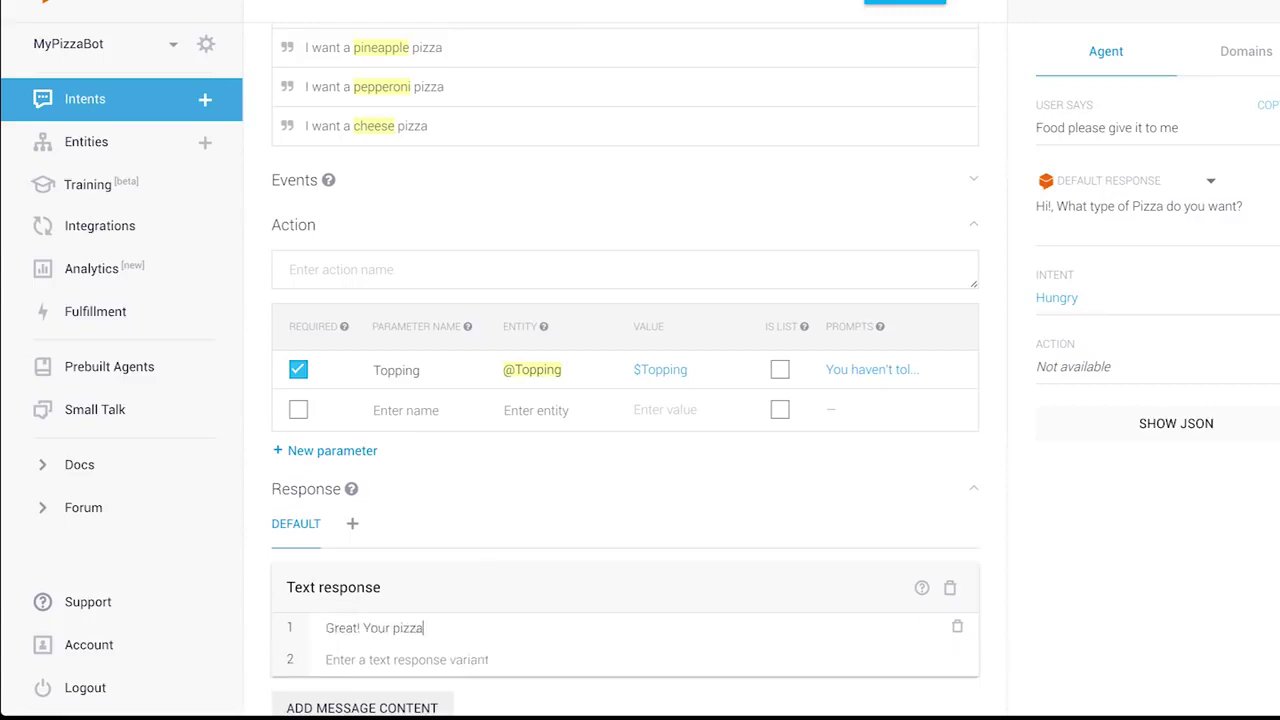
text( is on it's way)
scroll(749, 471, up, 3)
scroll(749, 471, down, 1)
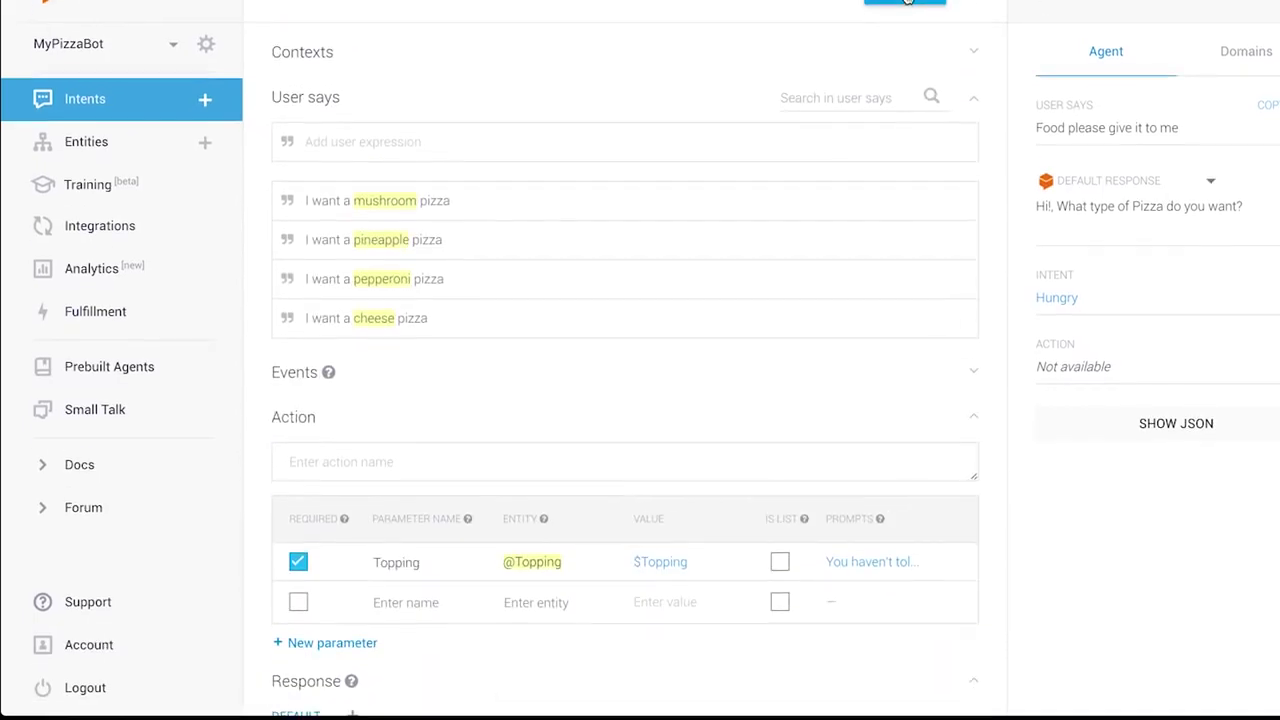
click(905, 2)
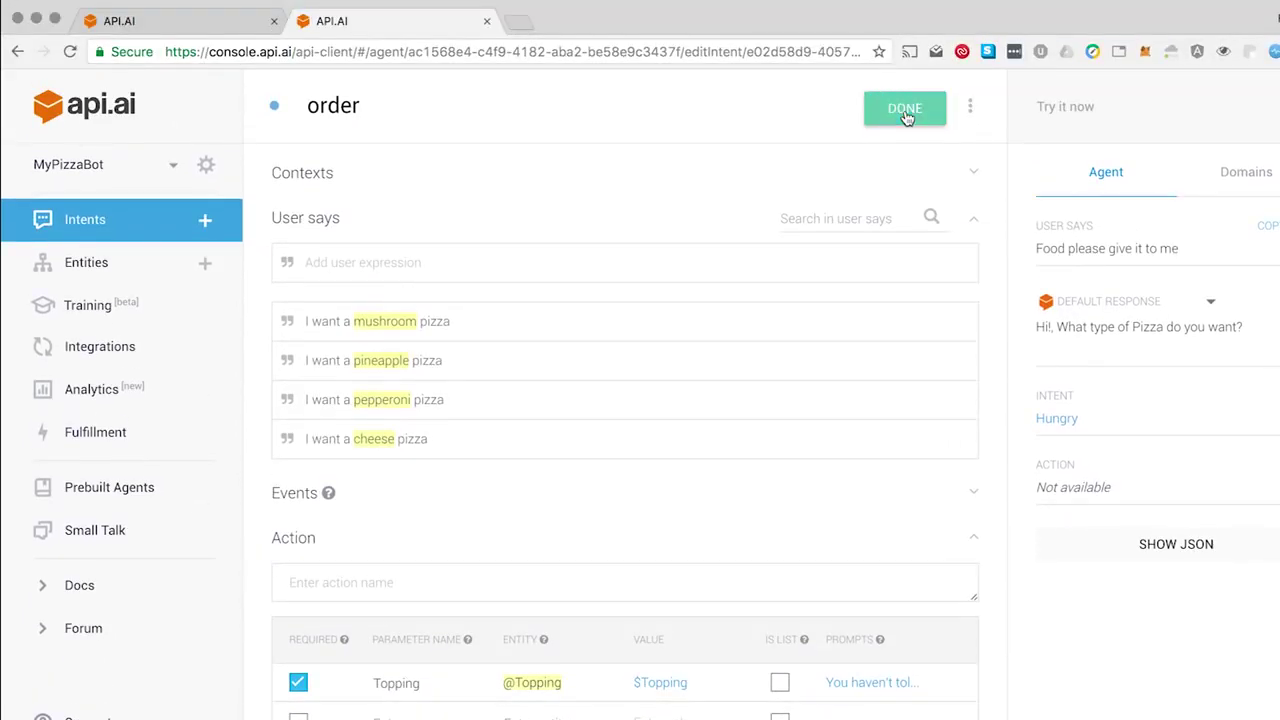
Open the intents list and test the agent with "Hi", "I am hungry" and "I want a cheese pizza"
click(160, 222)
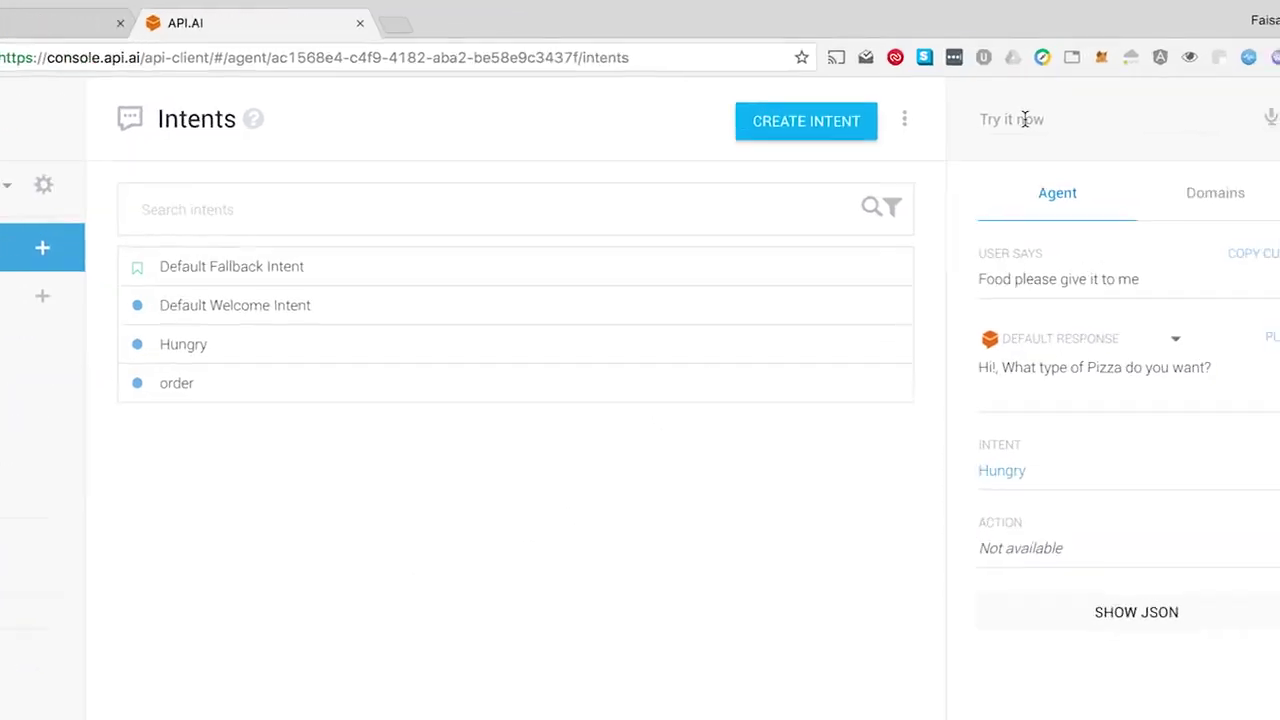
click(1024, 119)
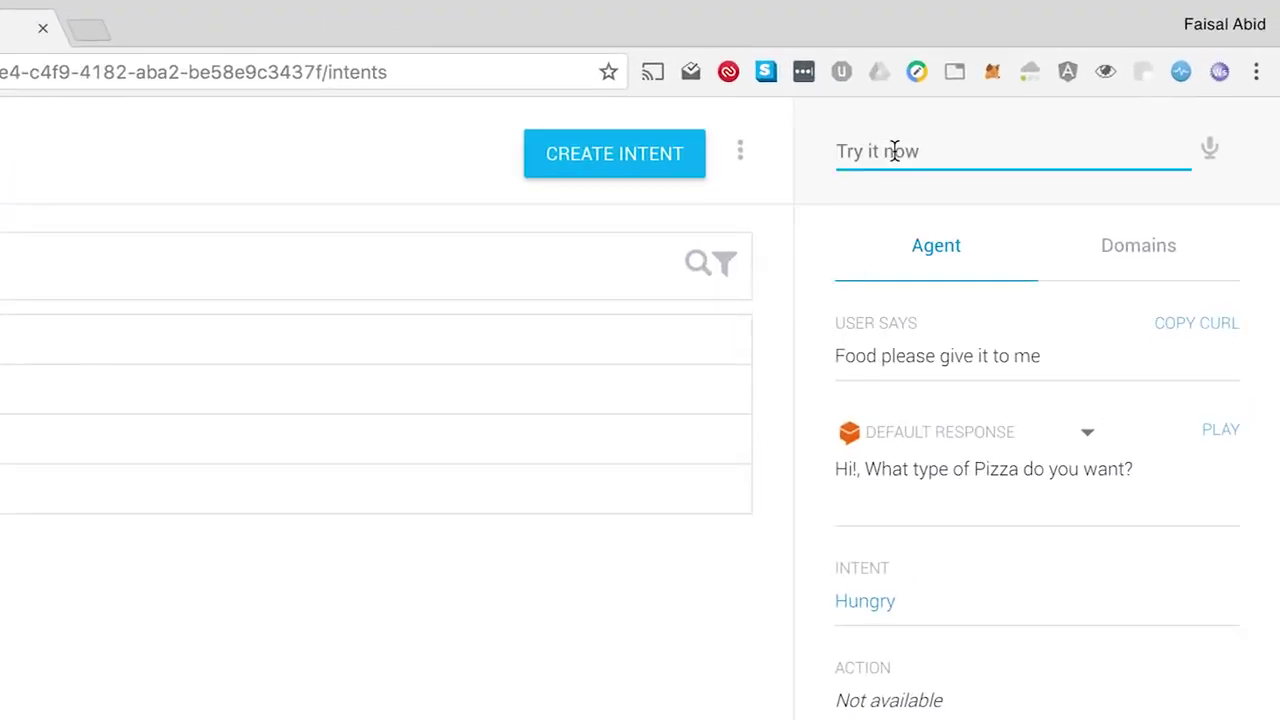
text(Hi)
key(Return)
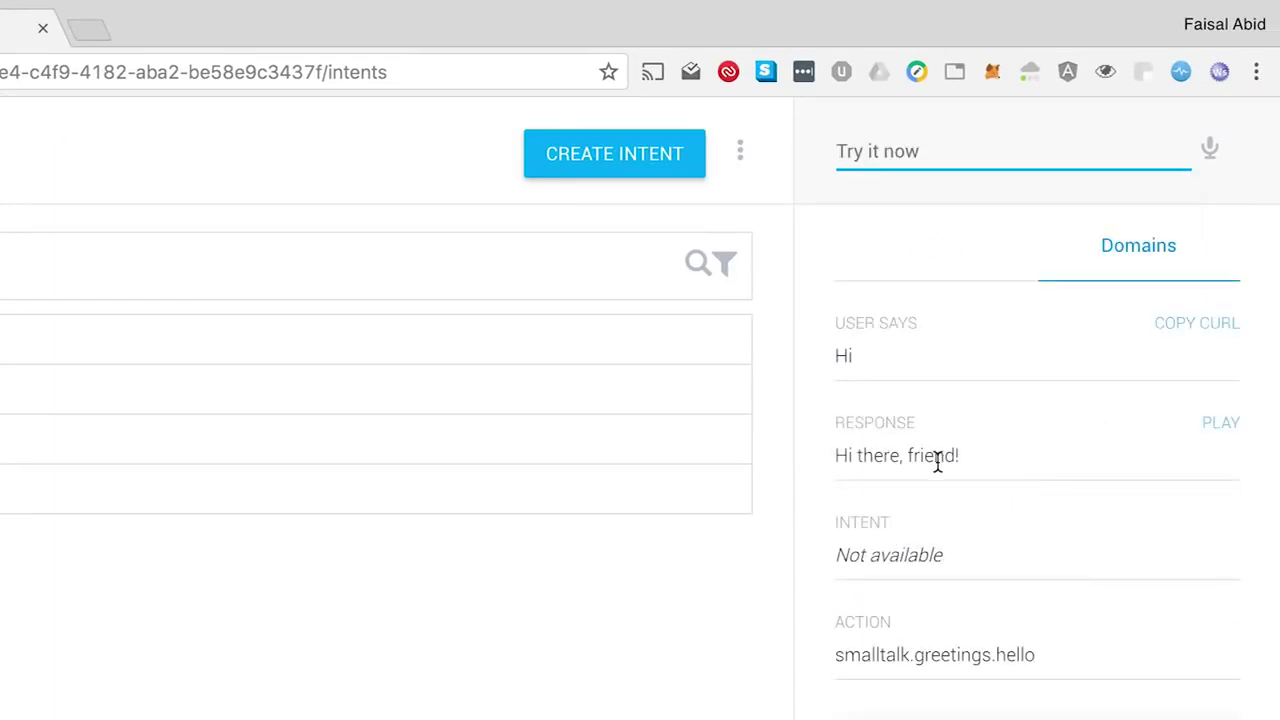
text(I am hungry)
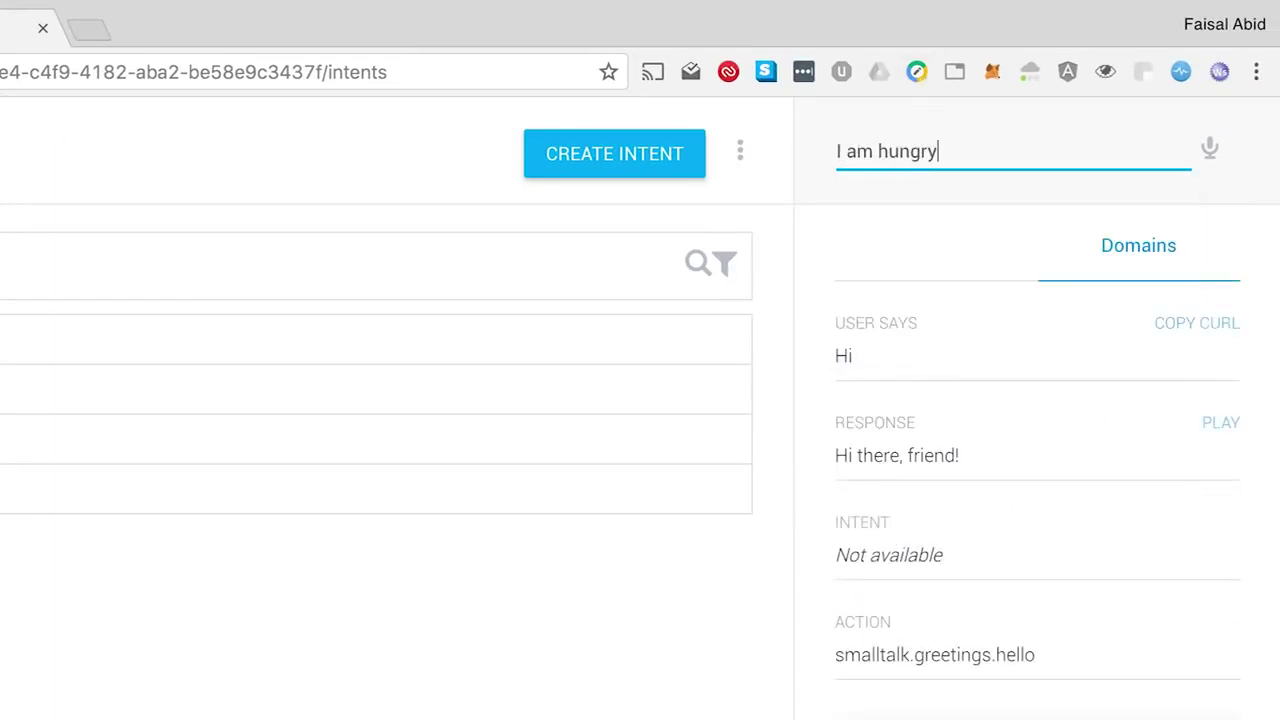
key(Return)
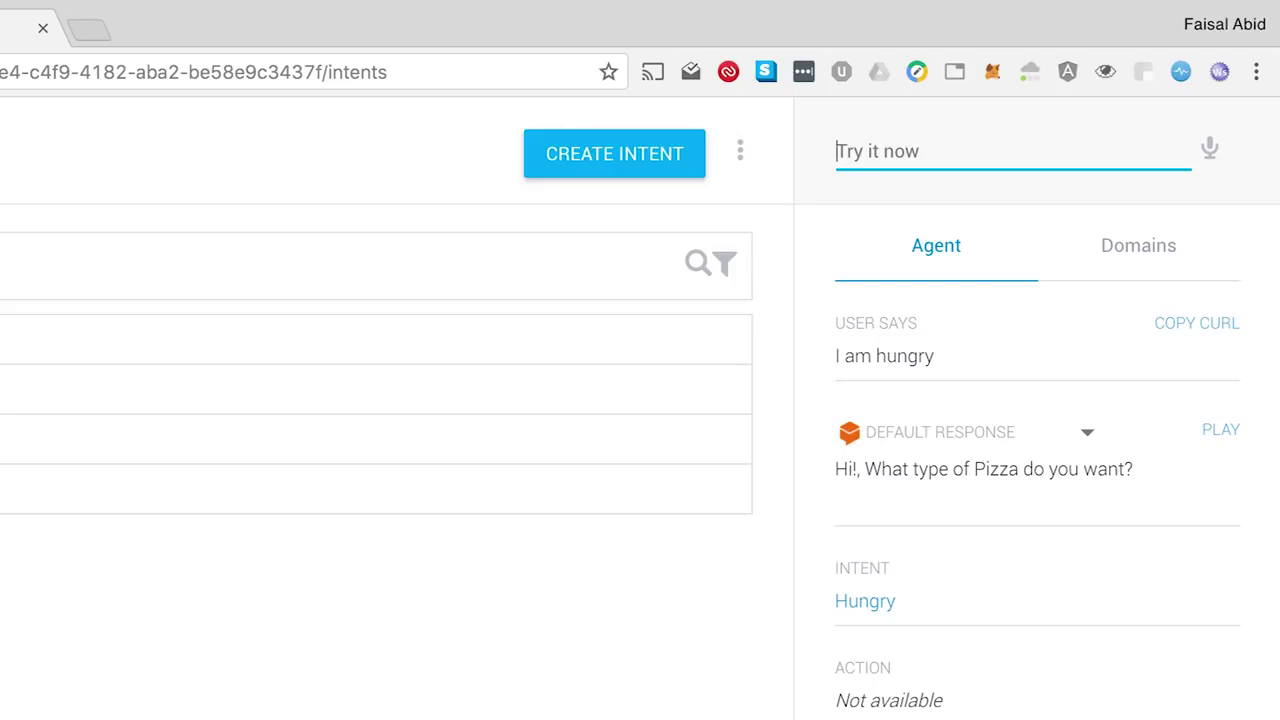
text(I want)
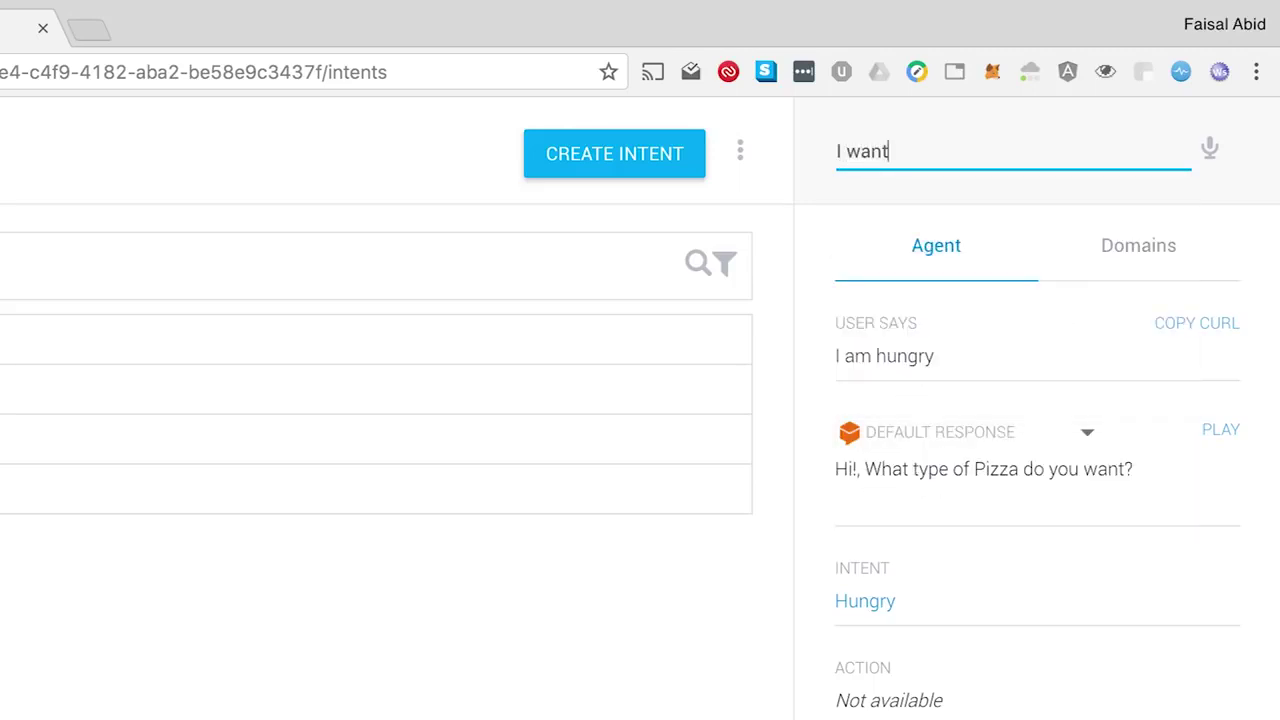
text( a cheese pizza)
key(Return)
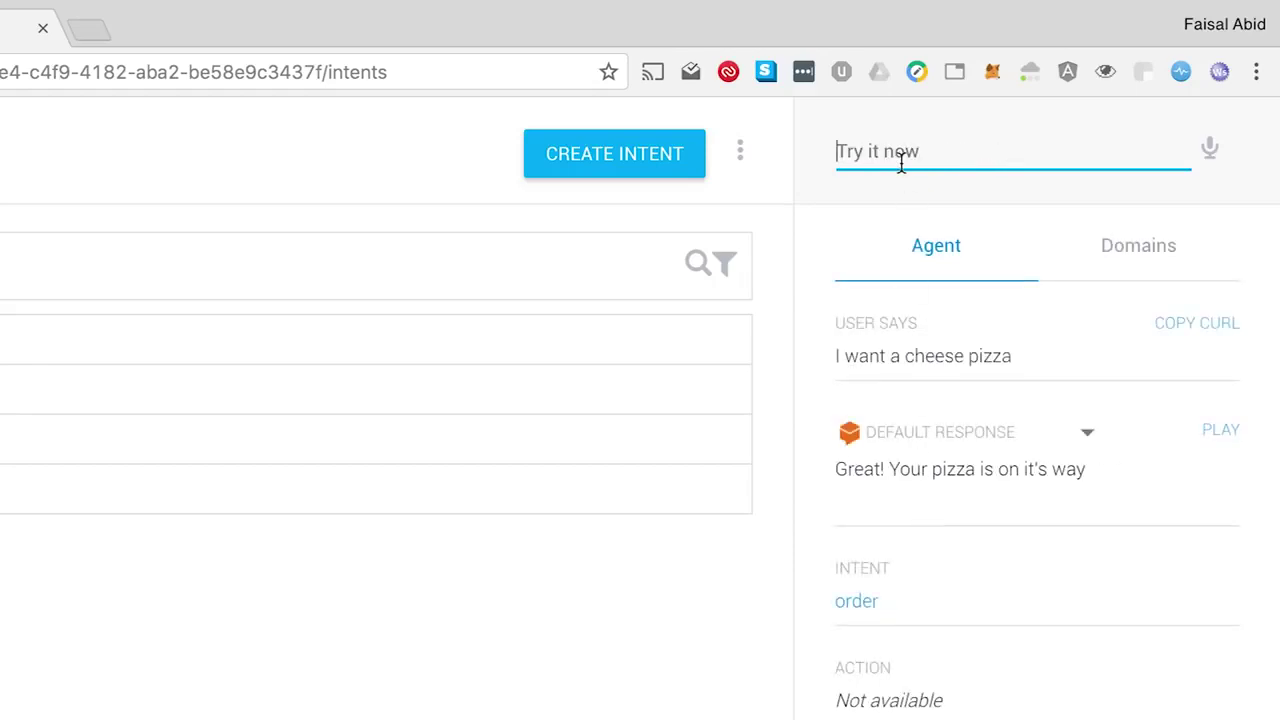
Run a second test conversation with "Hi", "I am hungry", "I want pizza" and "I want a pineapple pizza"
text(Hi)
key(Return)
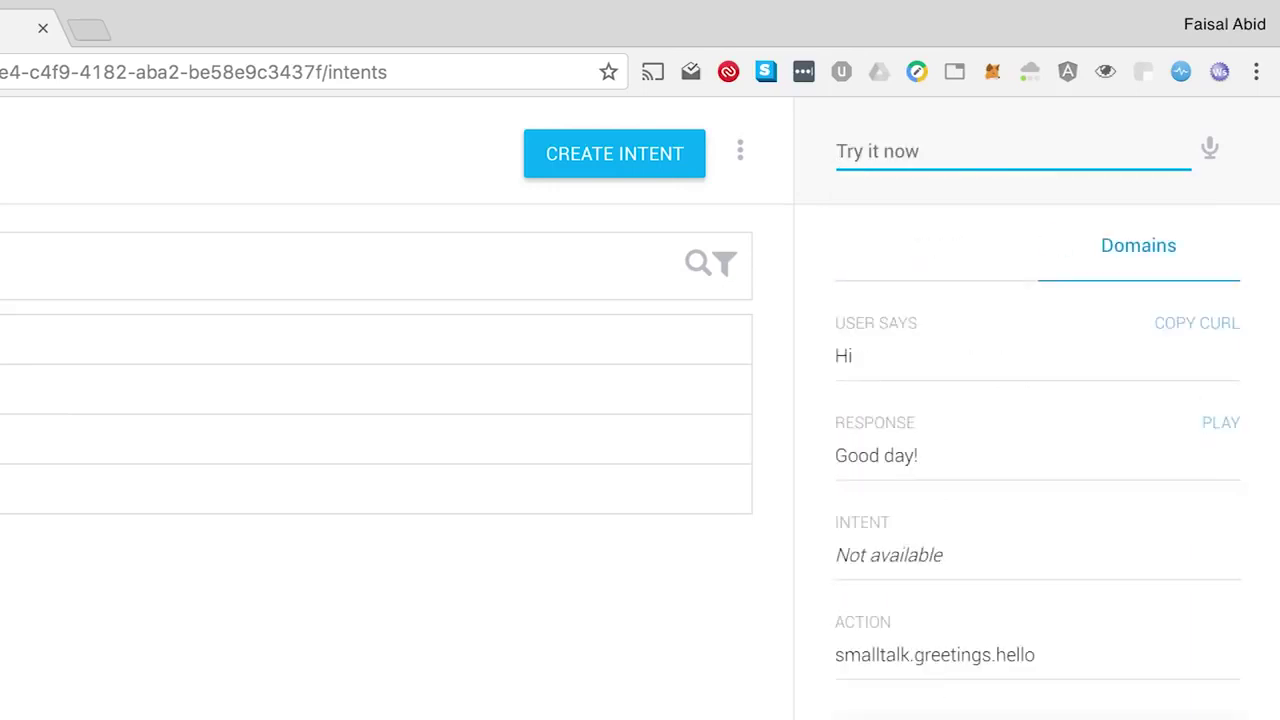
text(I wa)
key(BackSpace)
text(am hungry)
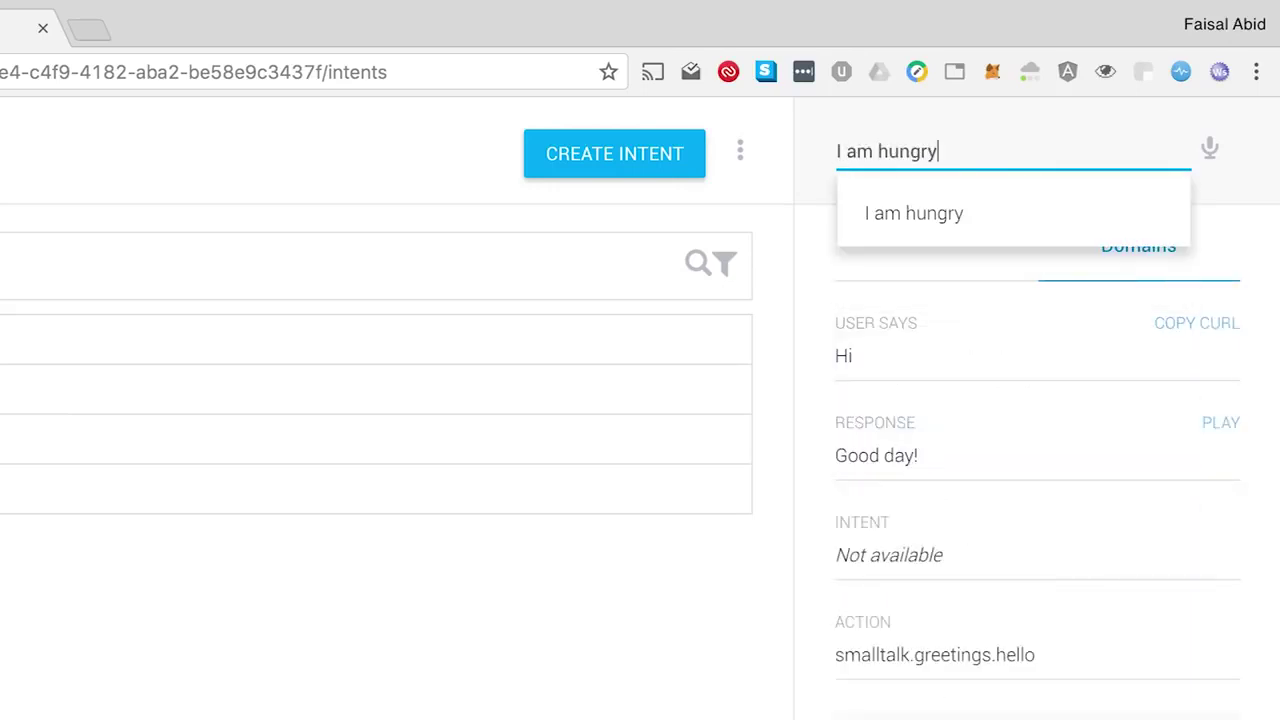
key(Return)
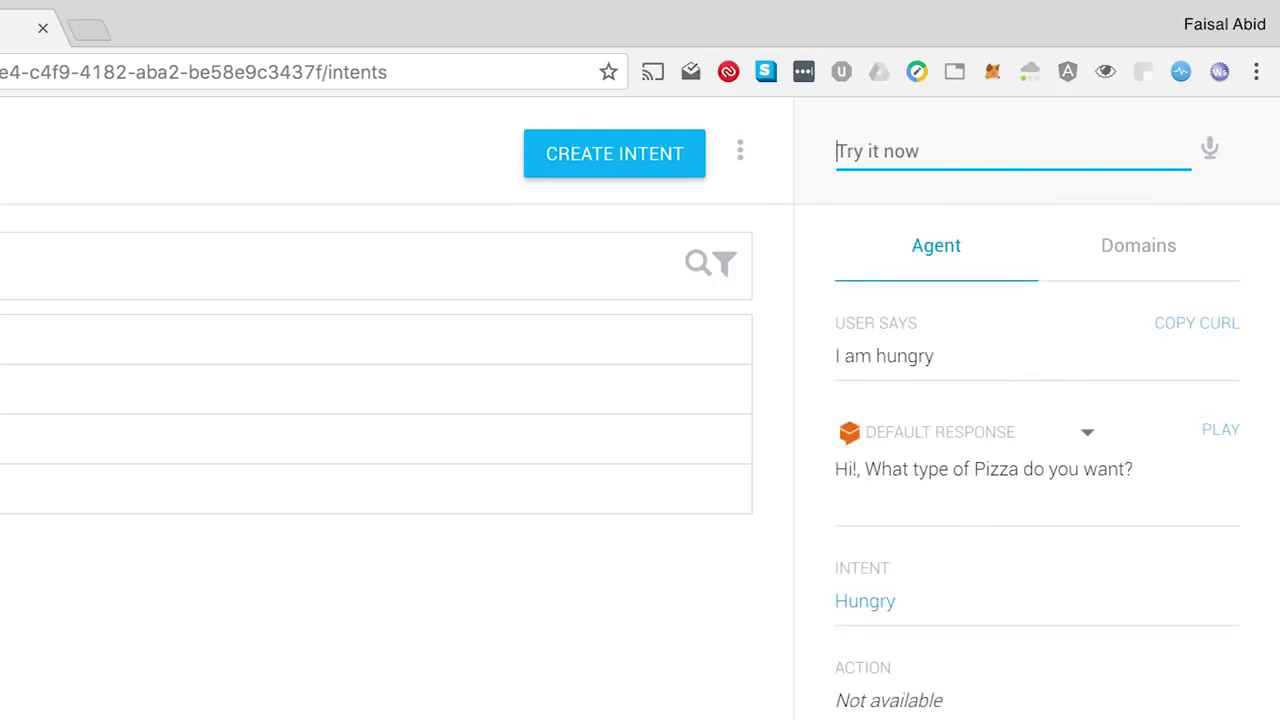
text(I want pizza)
key(Return)
text(I want a )
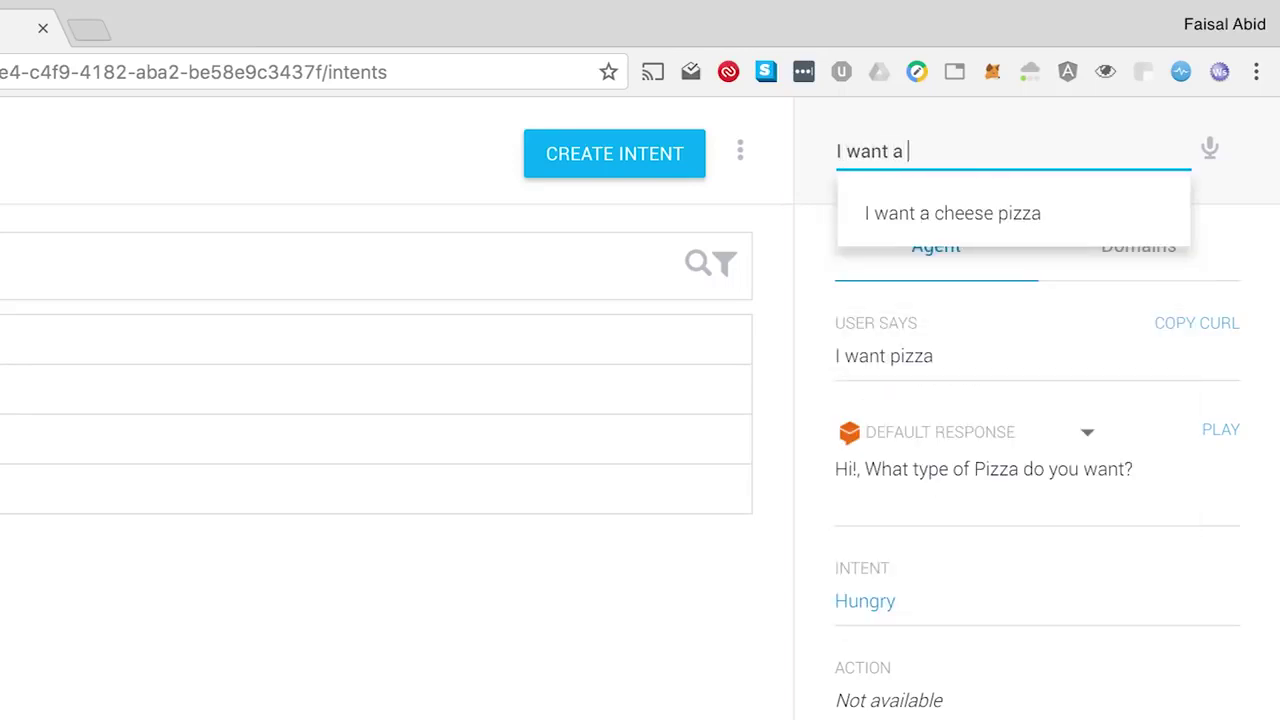
text(pineapple pizza)
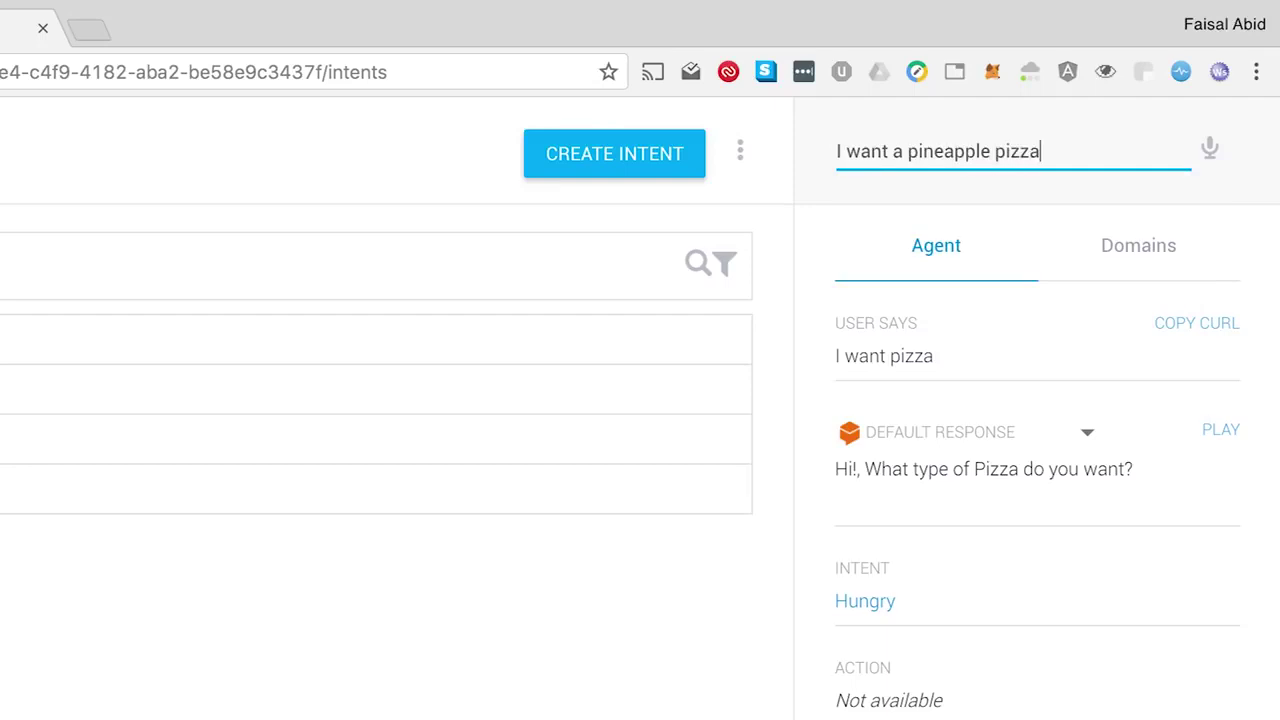
key(Return)
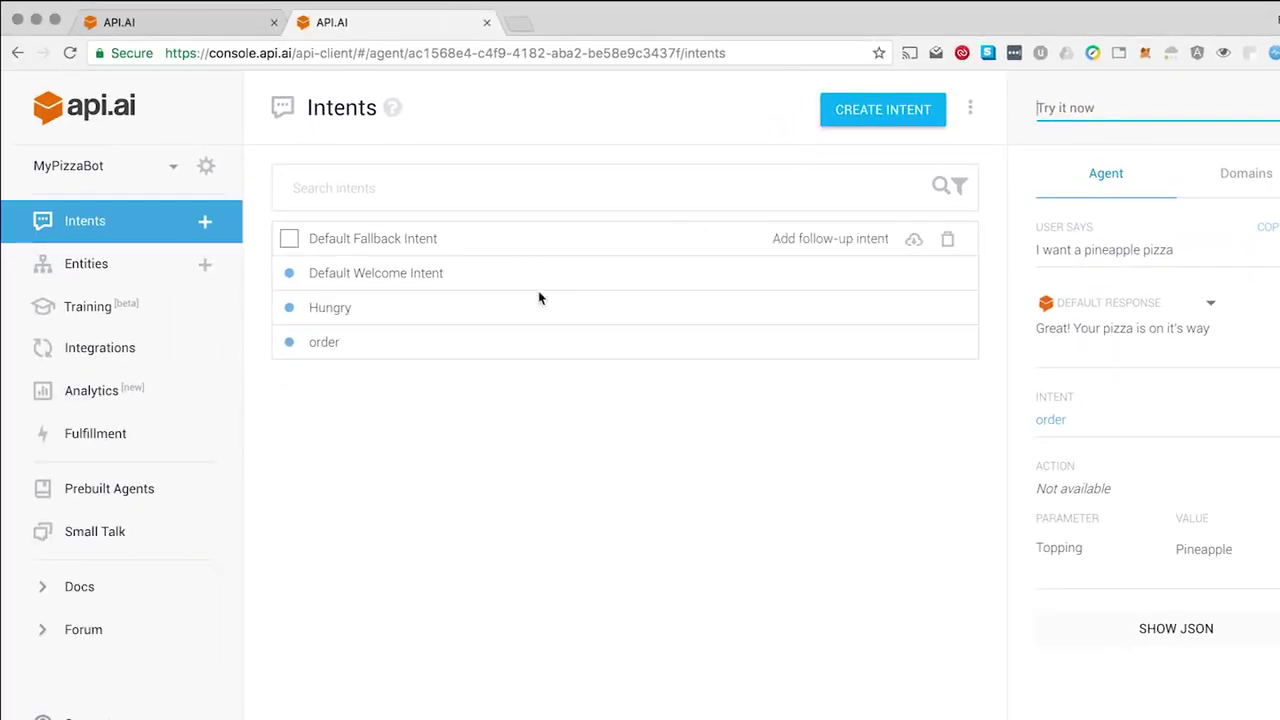
Switch on the webhook in the agent's fulfillment settings
click(136, 433)
click(407, 311)
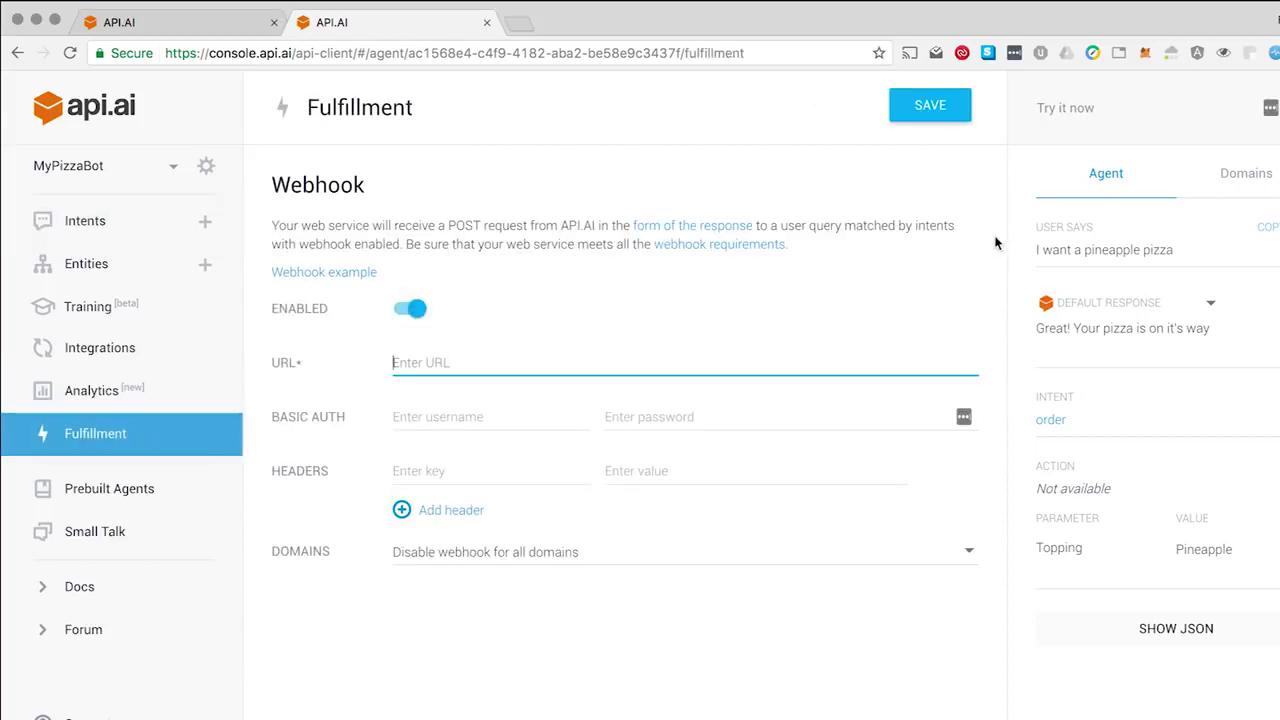
Test the agent with "I want a cheese pizza" and examine the Topping parameter in the result
click(1071, 107)
text(I wa)
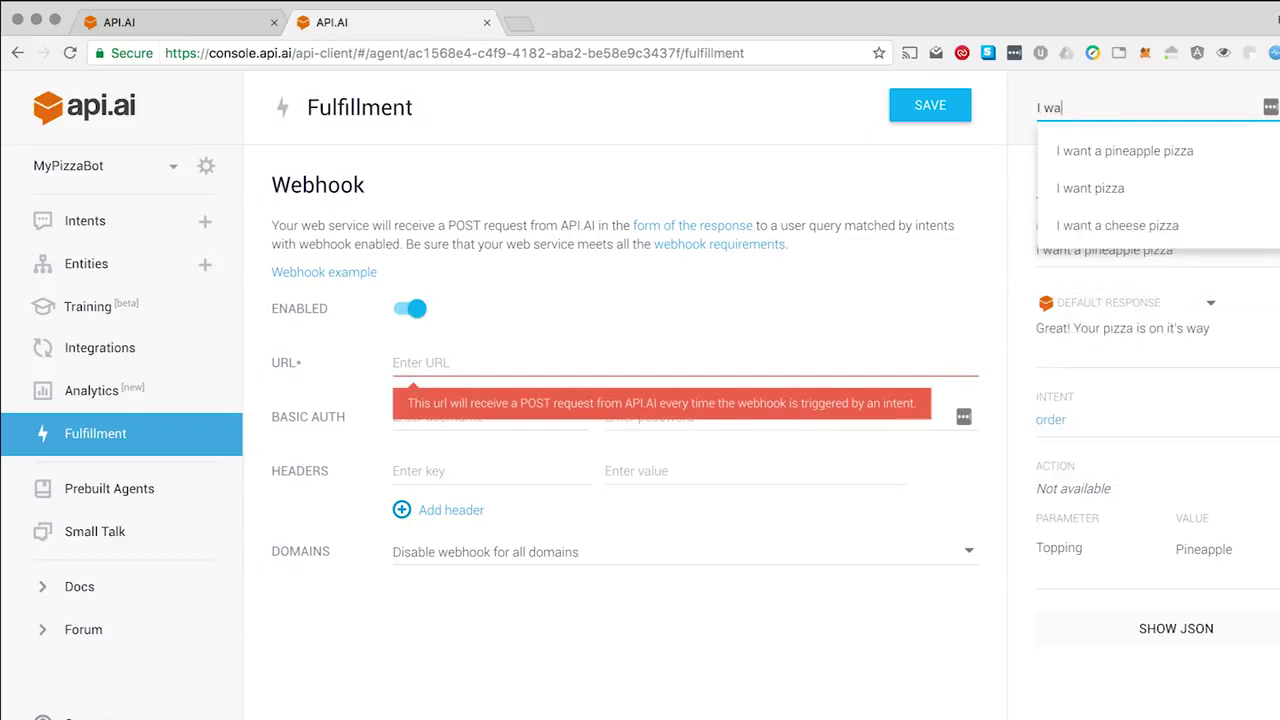
text(nt a cheese)
key(Down)
key(Return)
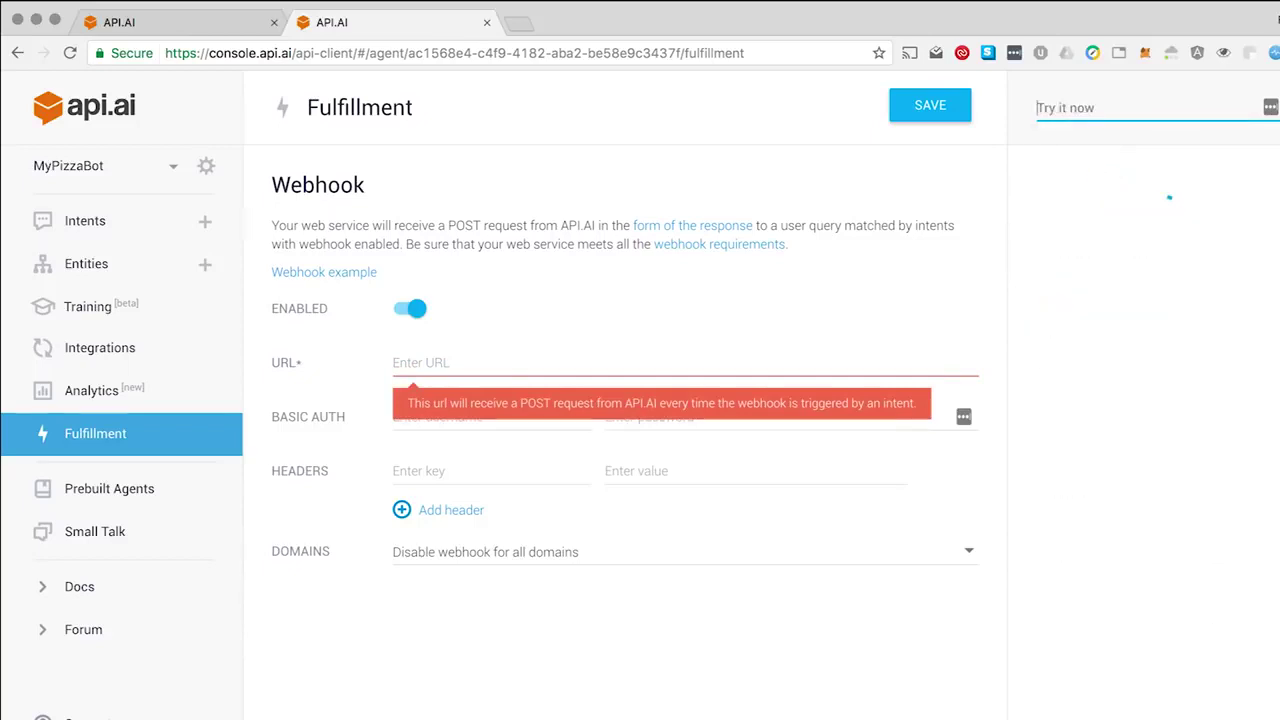
drag(1093, 562, 1039, 549)
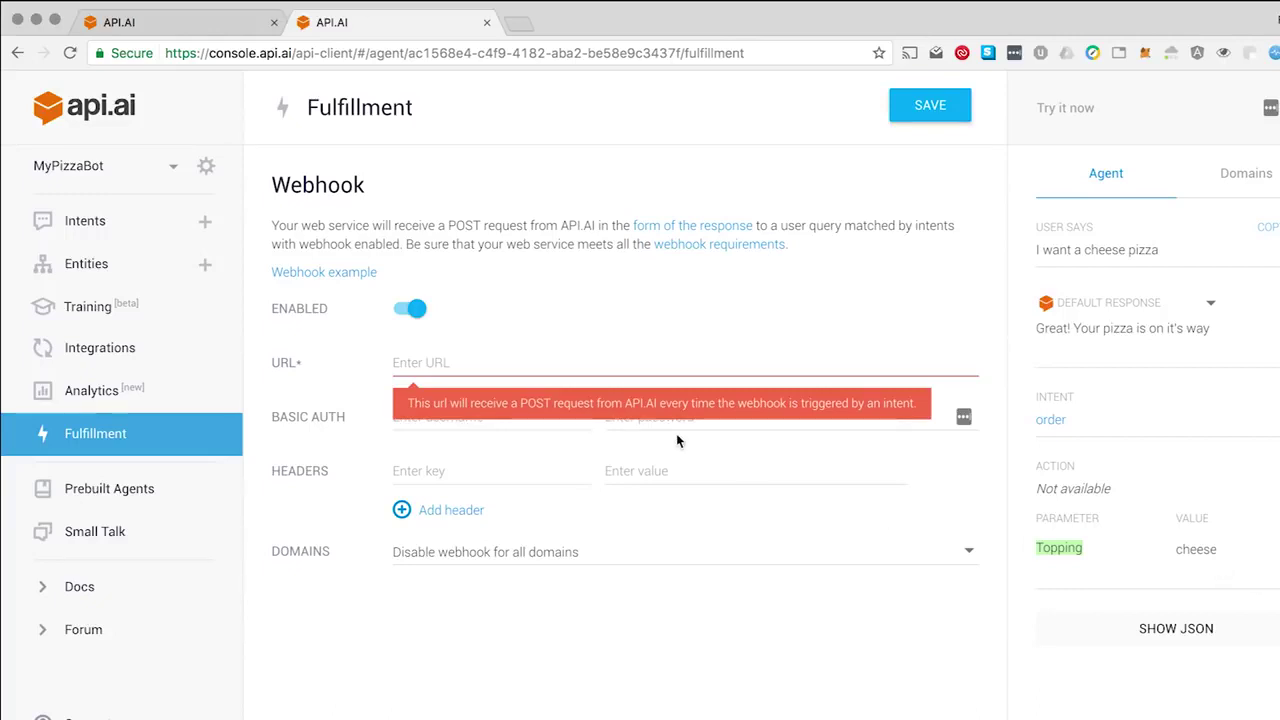
click(97, 220)
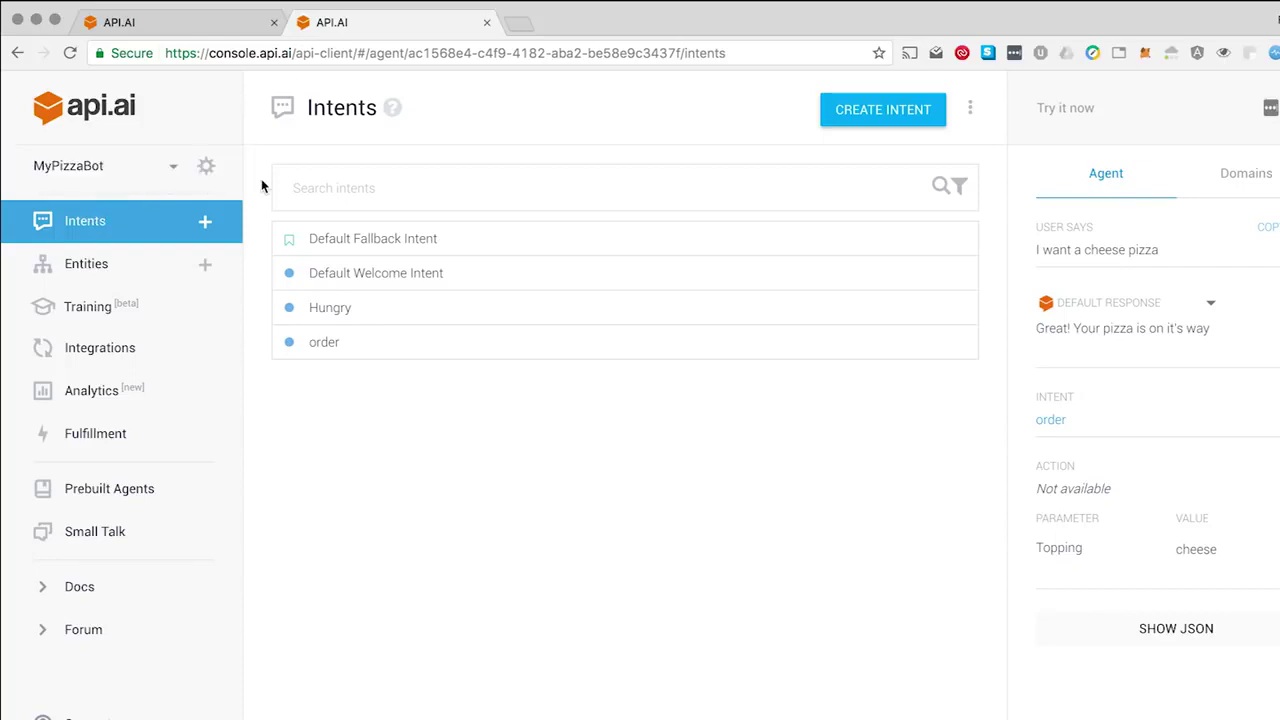
click(1117, 116)
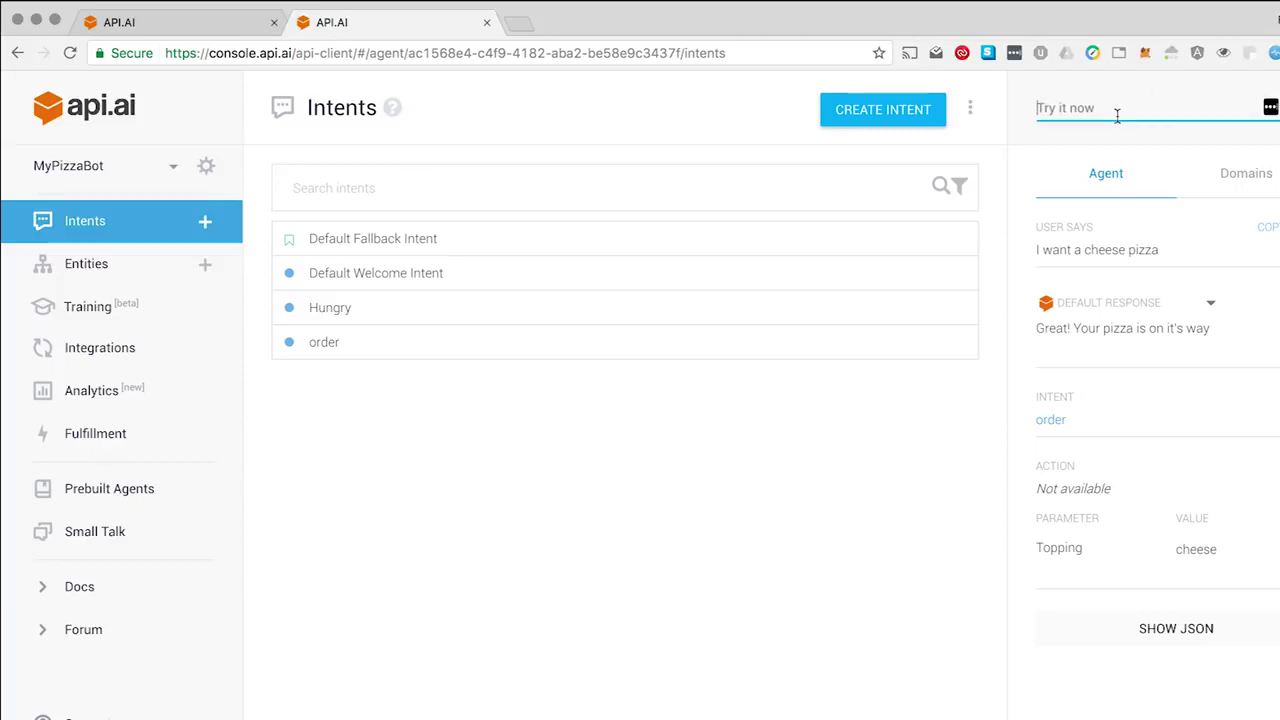
Enable the agent's Slack integration and authorize its test bot for the BelowCost.Club team
click(100, 350)
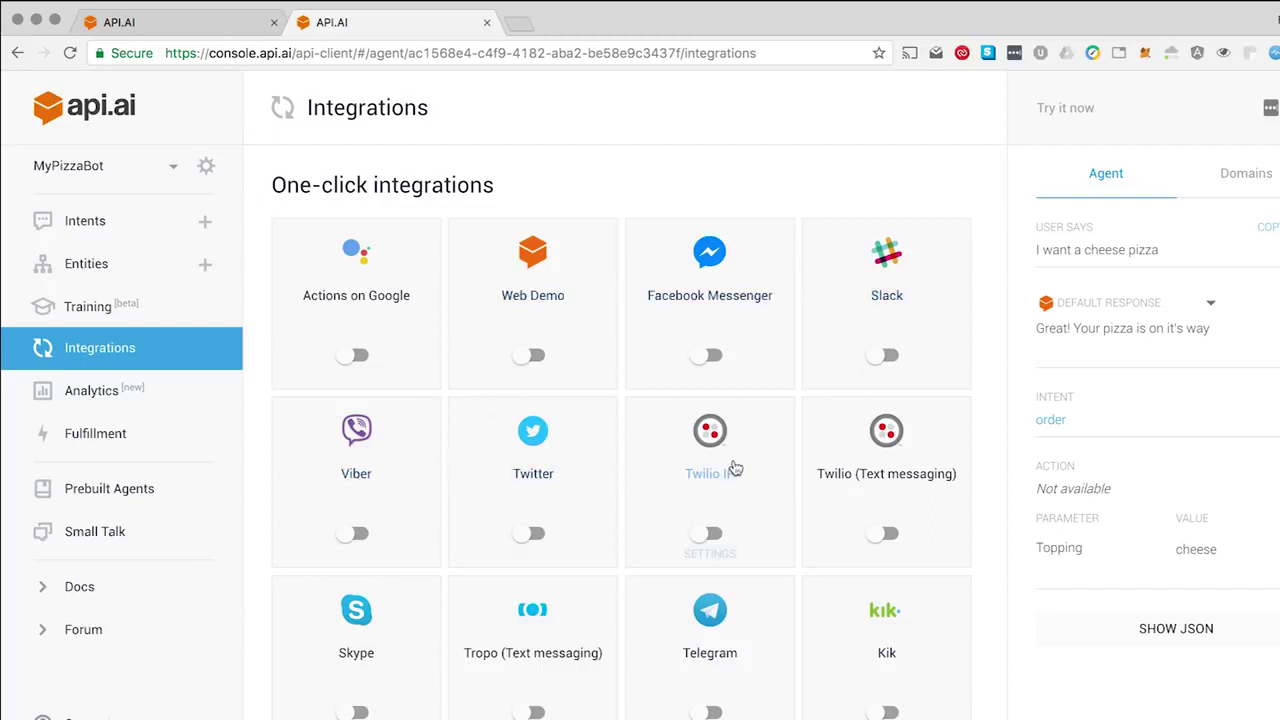
scroll(345, 640, down, 3)
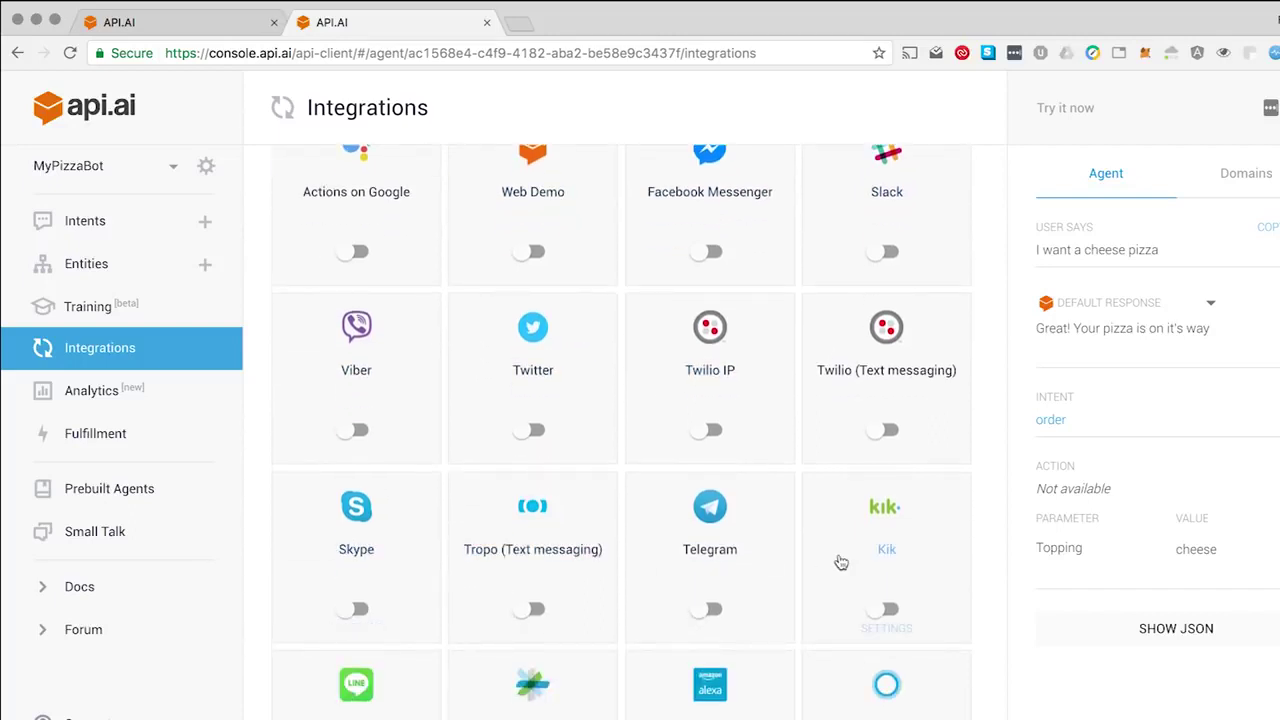
scroll(753, 543, down, 1)
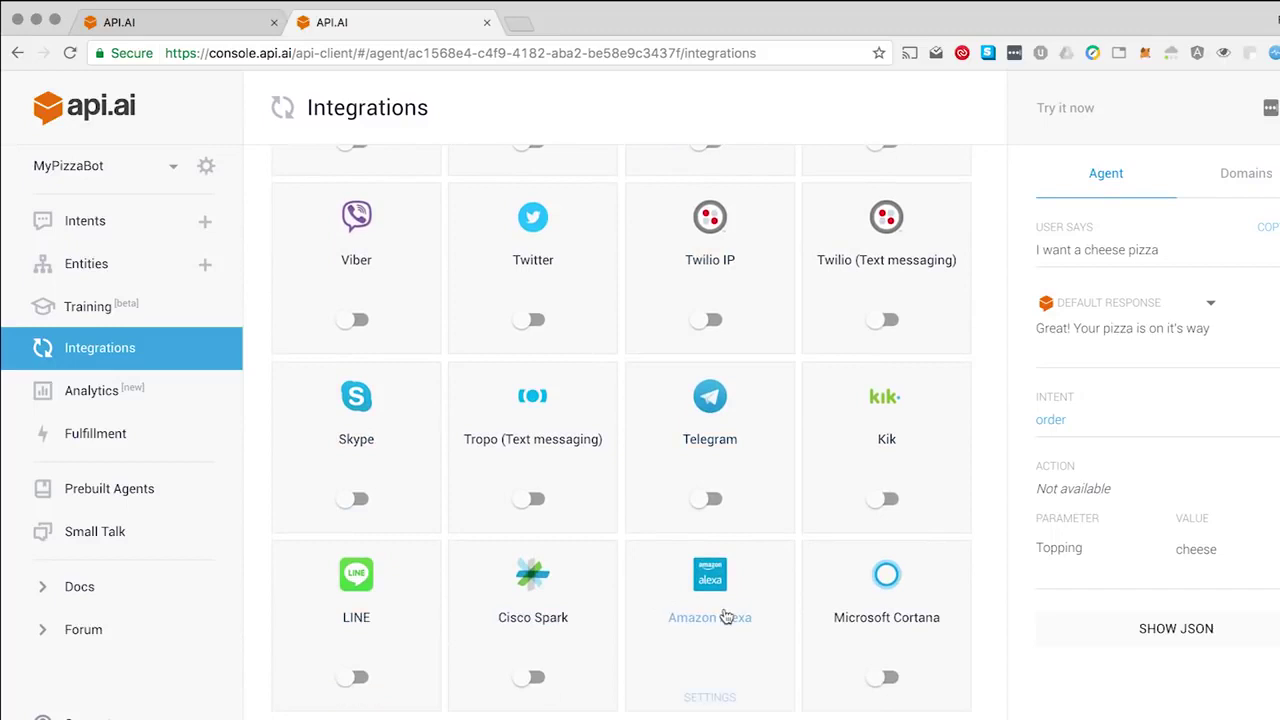
scroll(714, 594, up, 4)
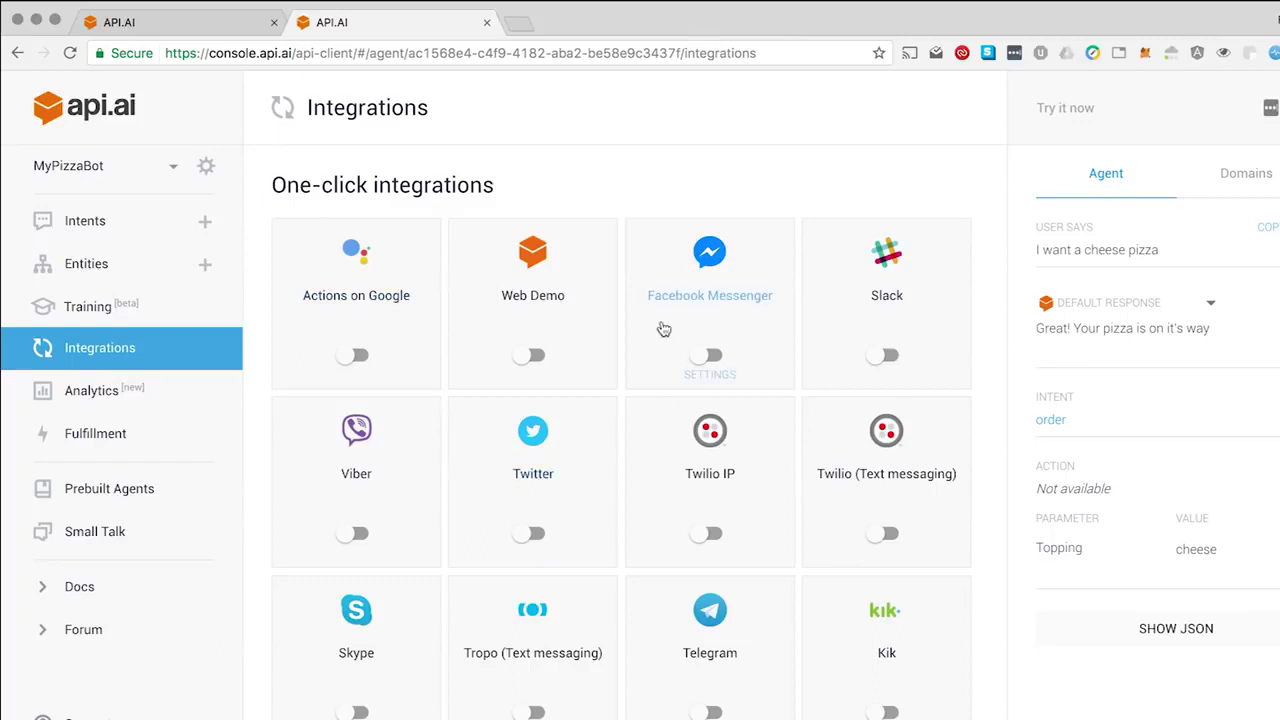
click(868, 314)
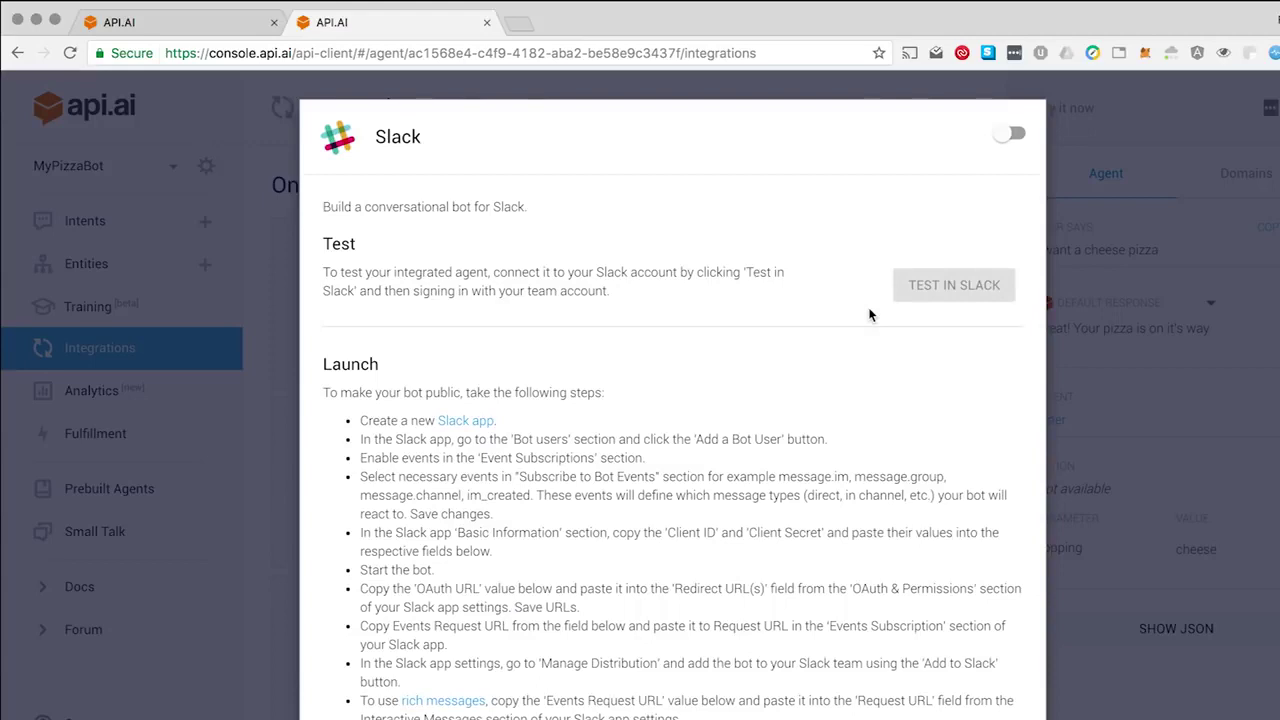
click(1007, 146)
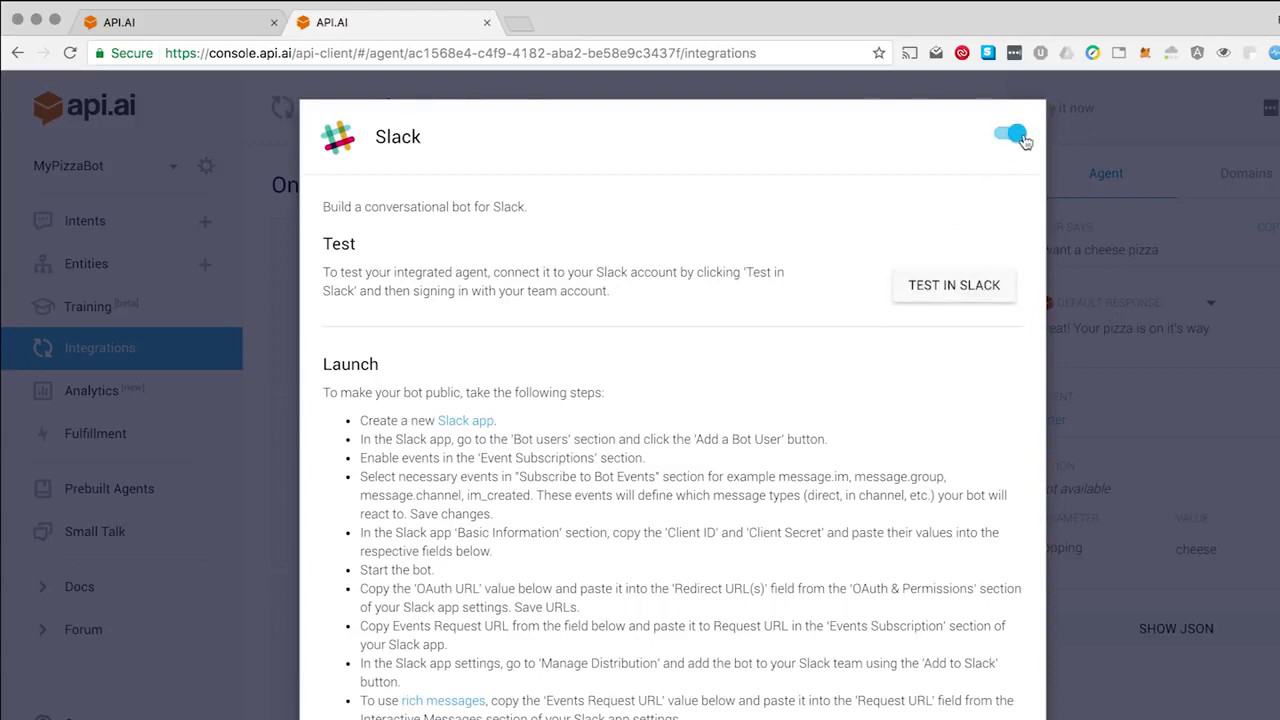
click(943, 286)
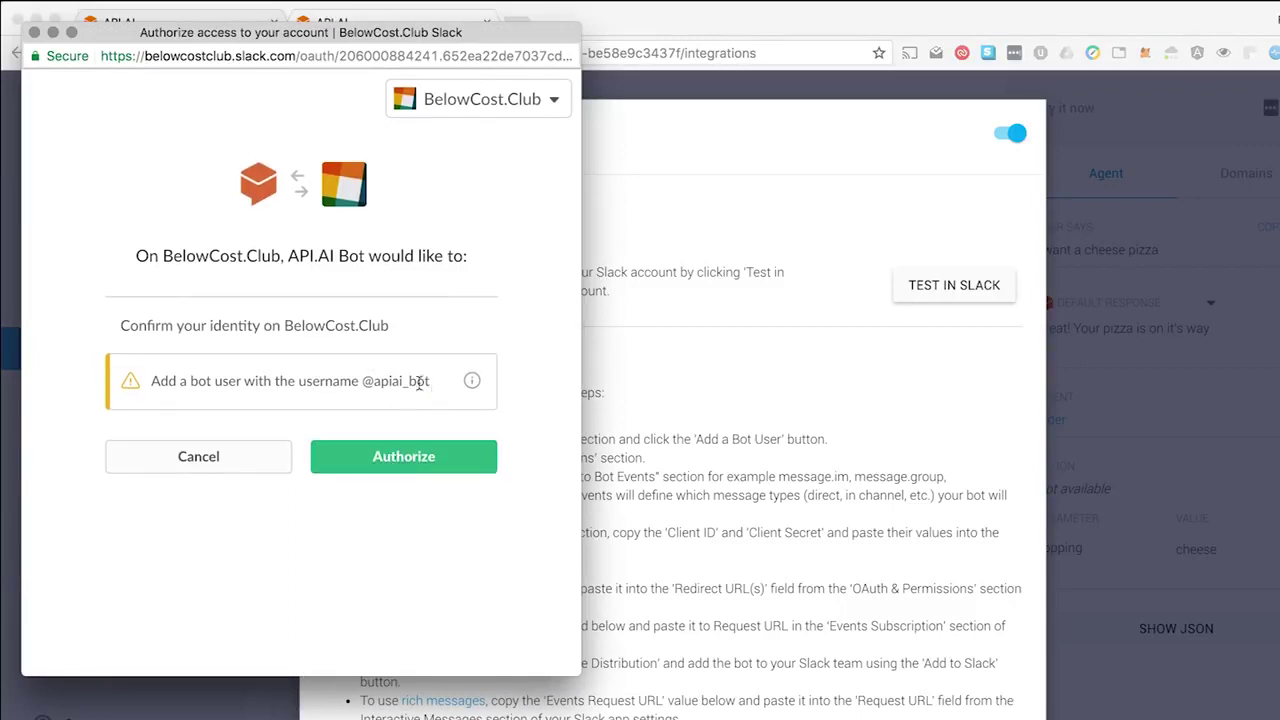
click(389, 462)
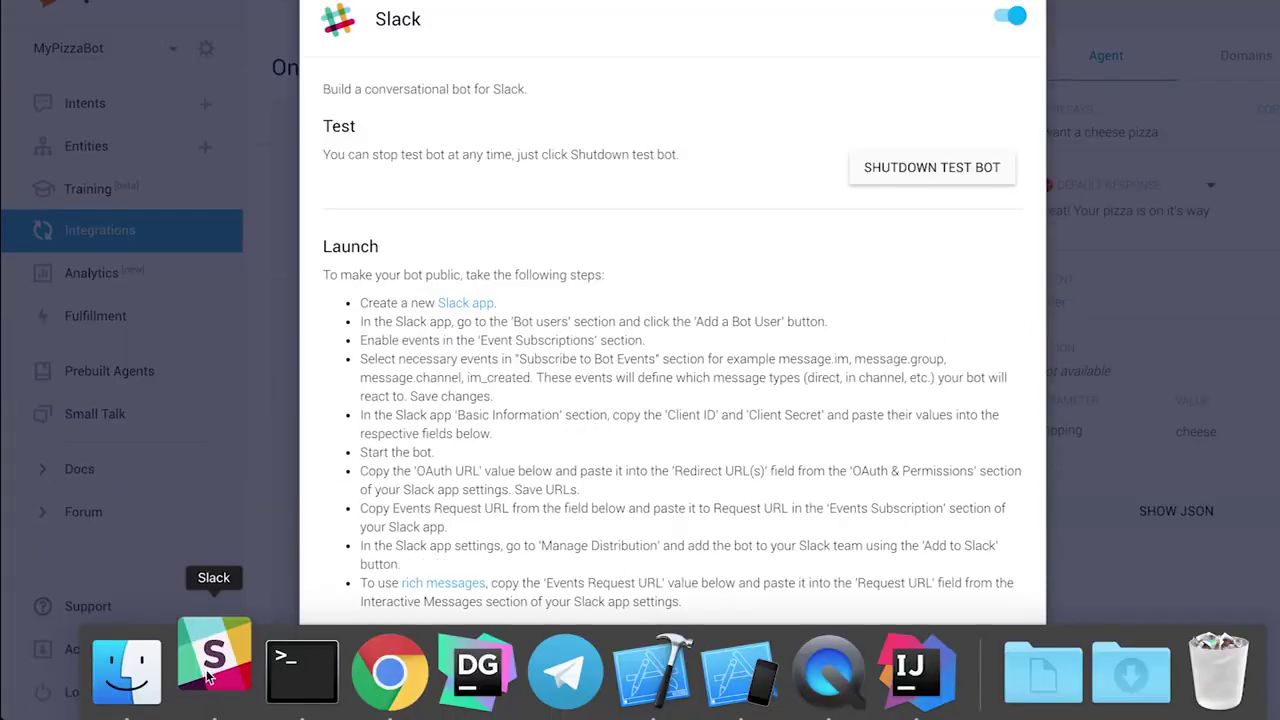
Switch to Slack, open the direct message with apiai_bot, skip the message-limit notice and send "Hi"
click(209, 678)
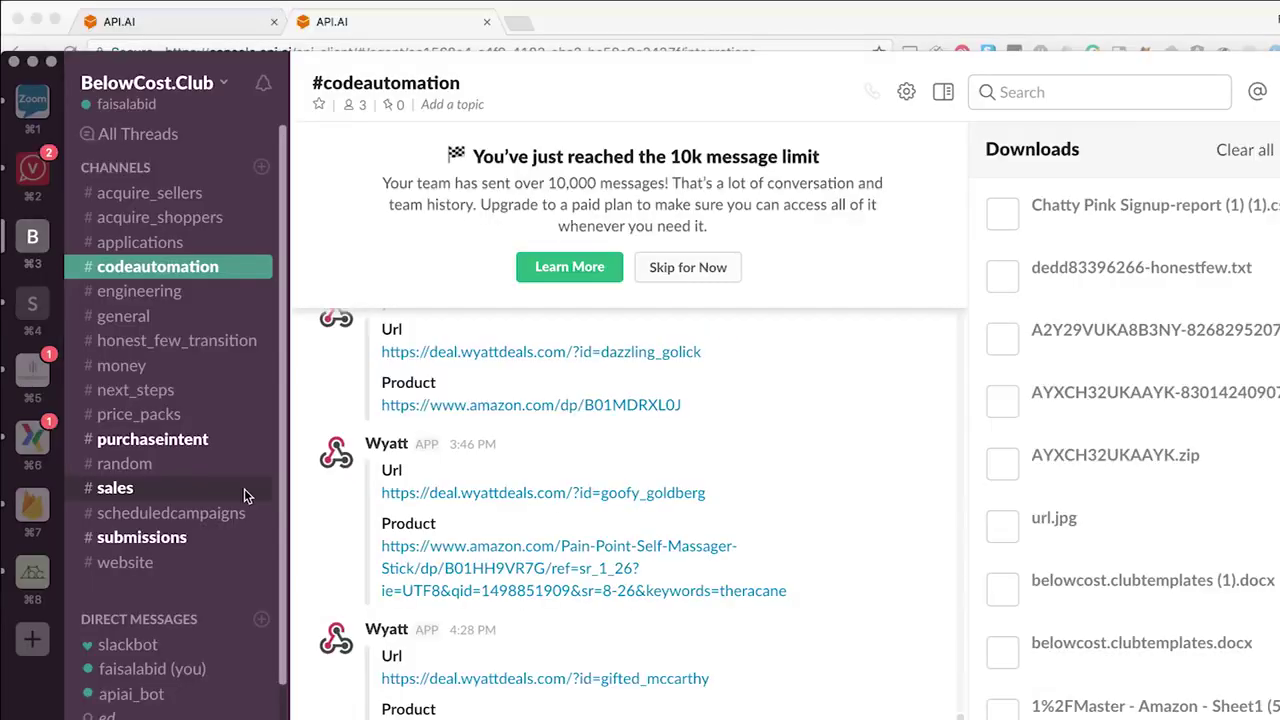
scroll(200, 450, down, 3)
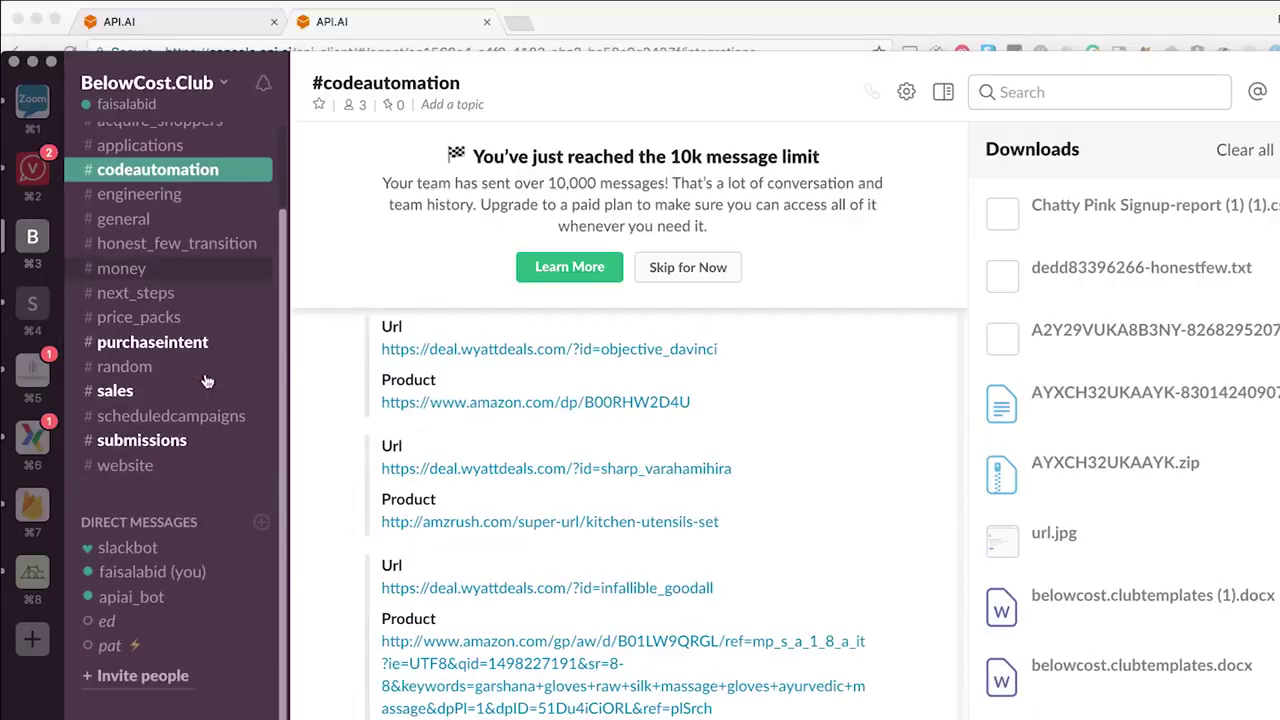
click(132, 600)
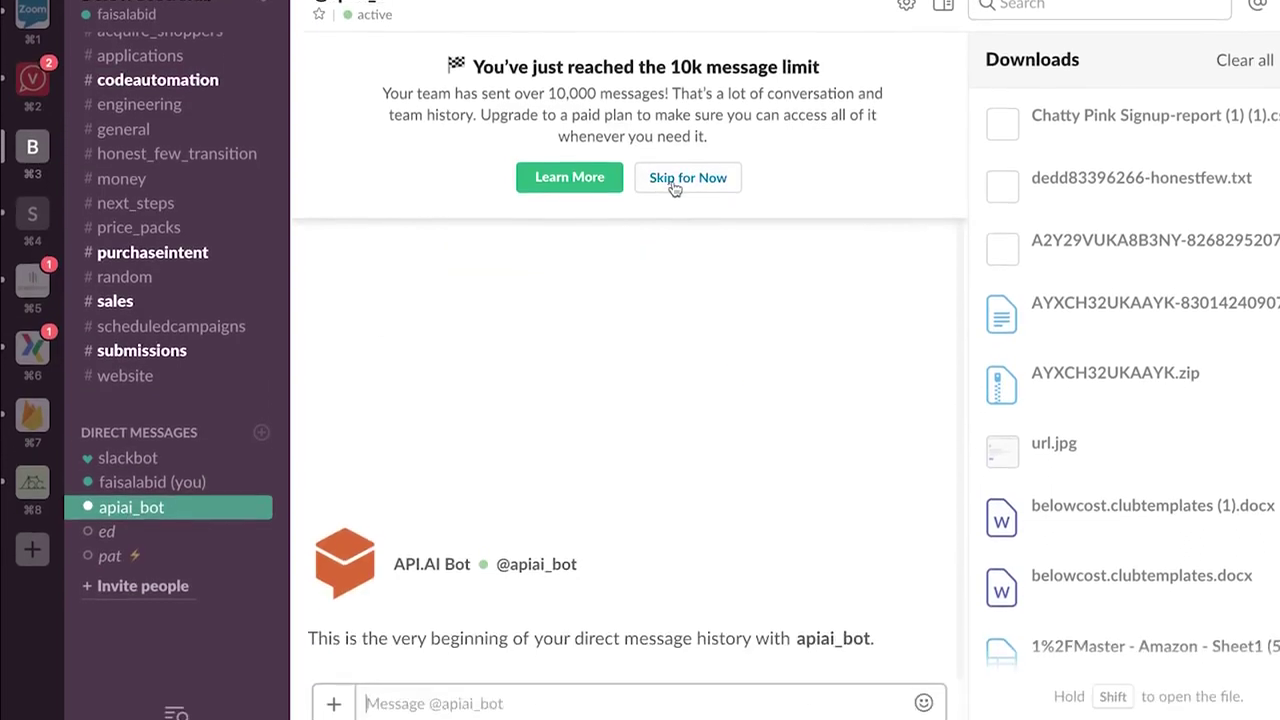
click(675, 188)
text(Hi)
key(Return)
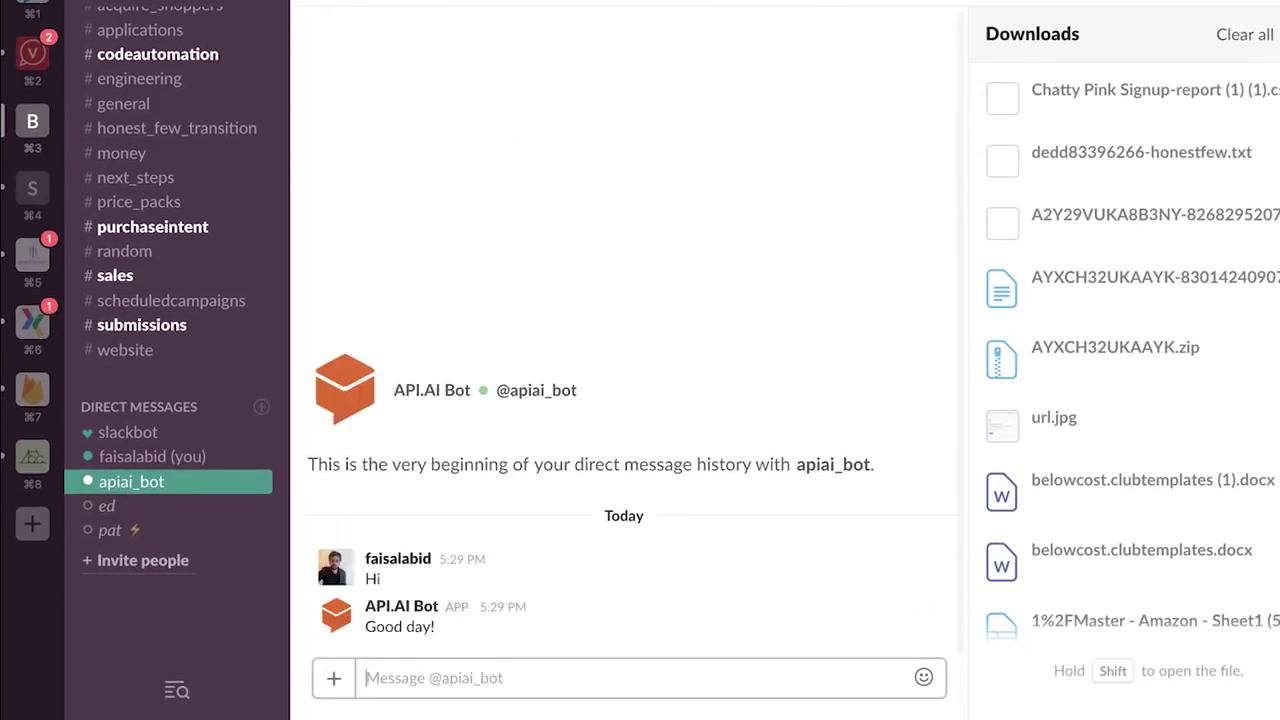
Send apiai_bot the messages "I am hungry" and "I want a cheese pizza" in the Slack direct message
text(I am hungry)
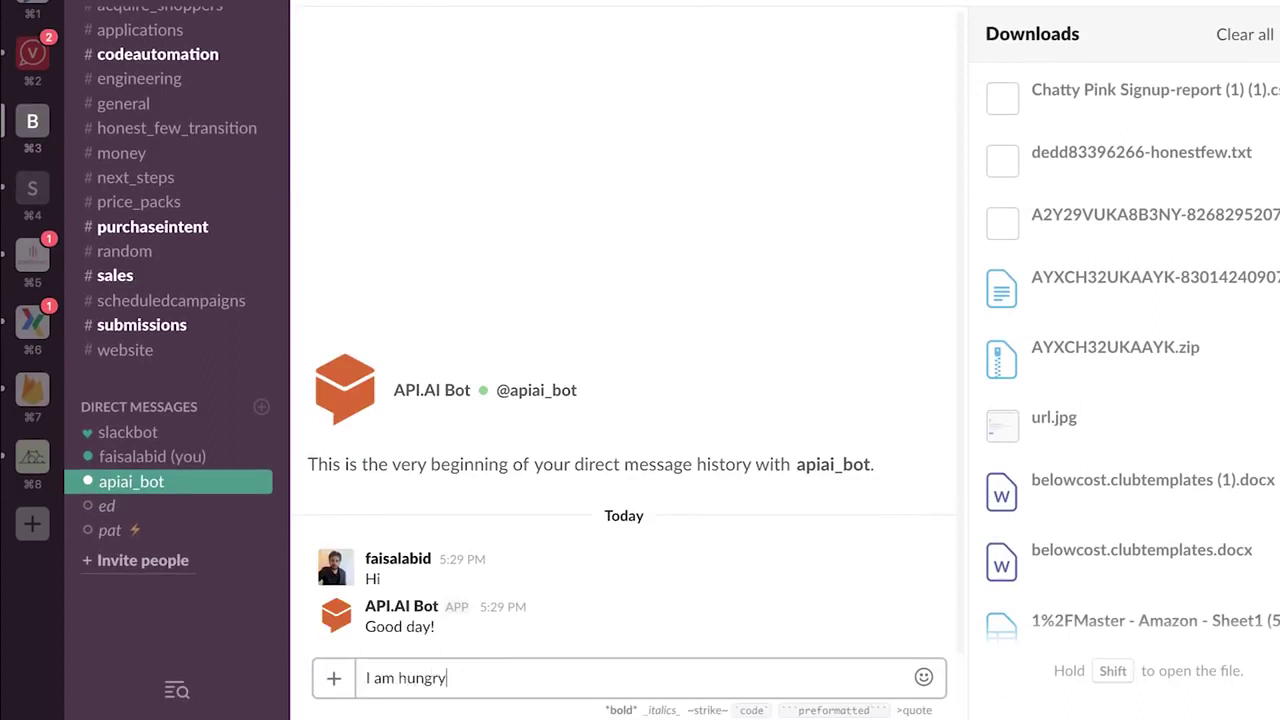
key(Return)
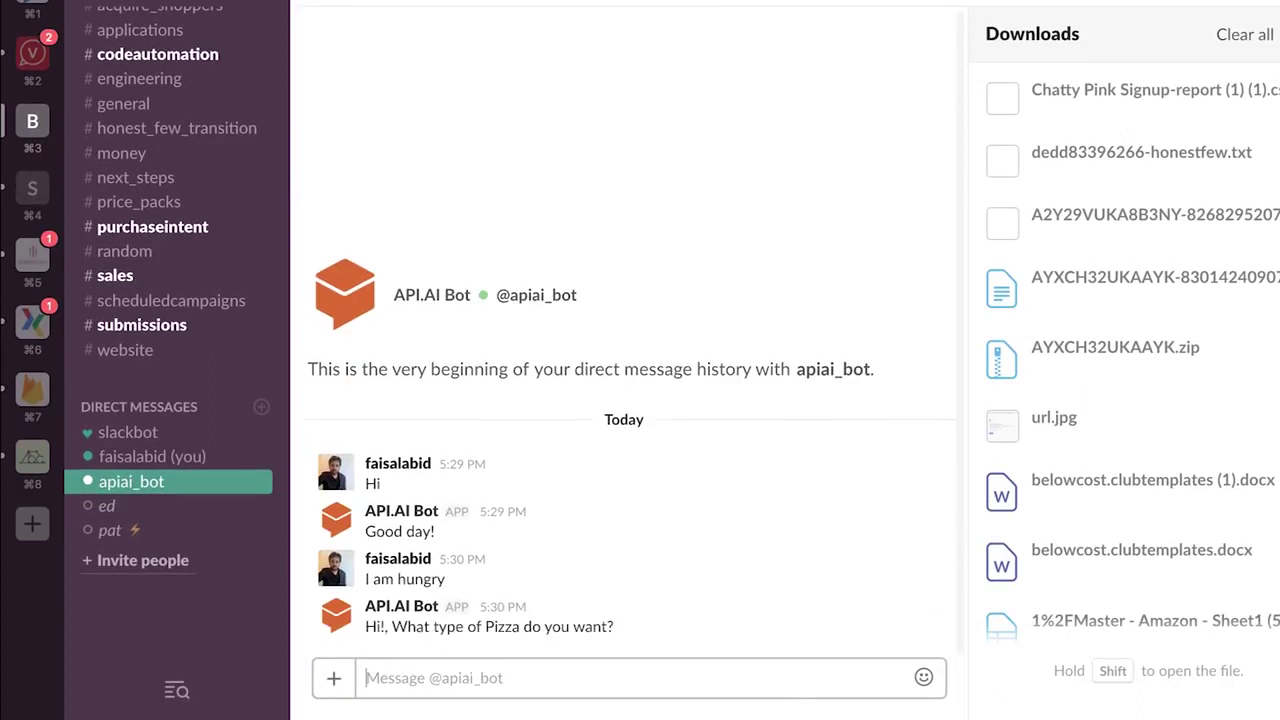
text(I want a cheese pizza)
key(Return)
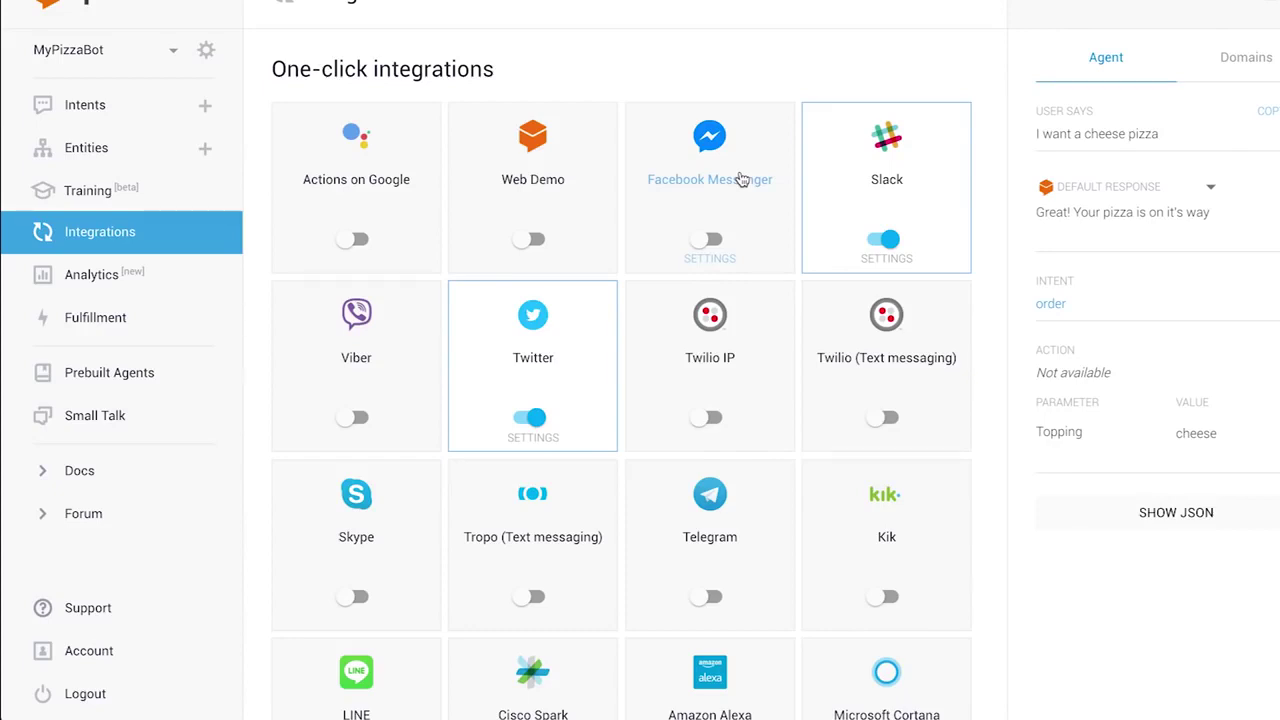
Switch to the API.AI console, turn off the agent's Twitter integration and look over the other integrations and SDKs
click(531, 417)
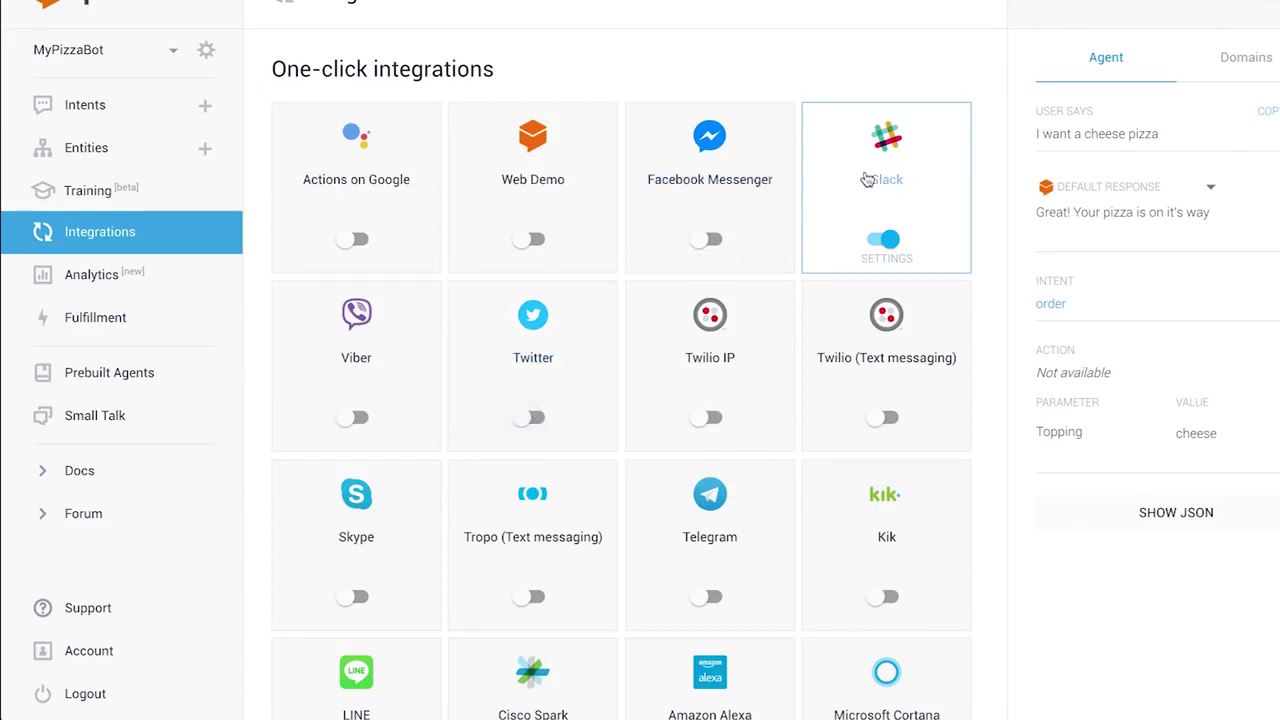
scroll(477, 315, down, 2)
scroll(477, 315, up, 2)
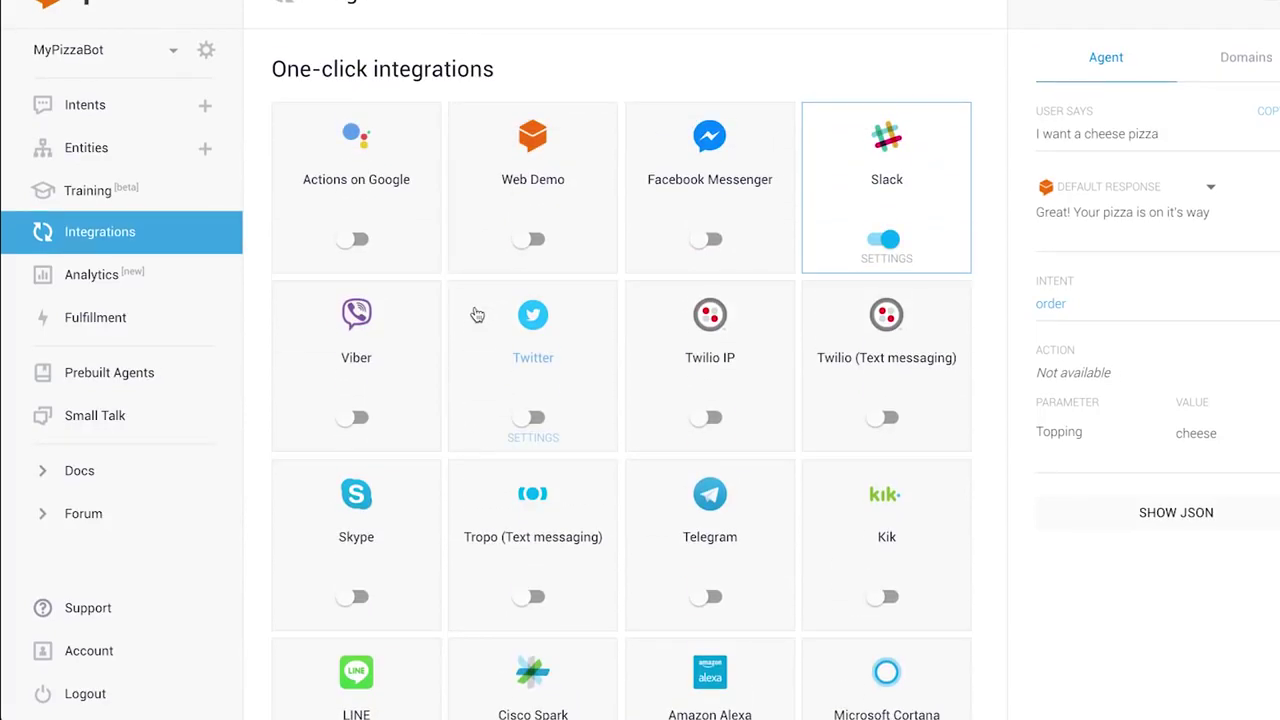
scroll(477, 315, down, 3)
scroll(477, 315, down, 2)
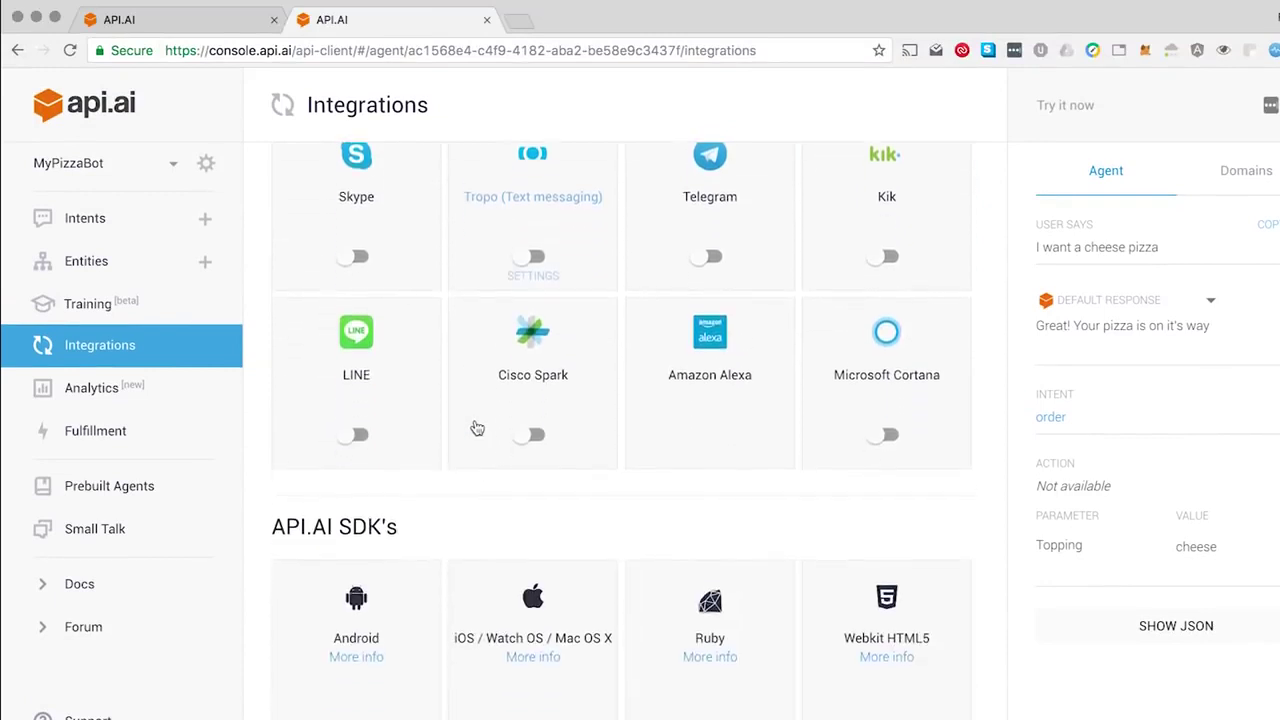
scroll(477, 428, up, 5)
Review MyPizzaBot's intents and entities, ending at the agent's training dialogs
click(149, 238)
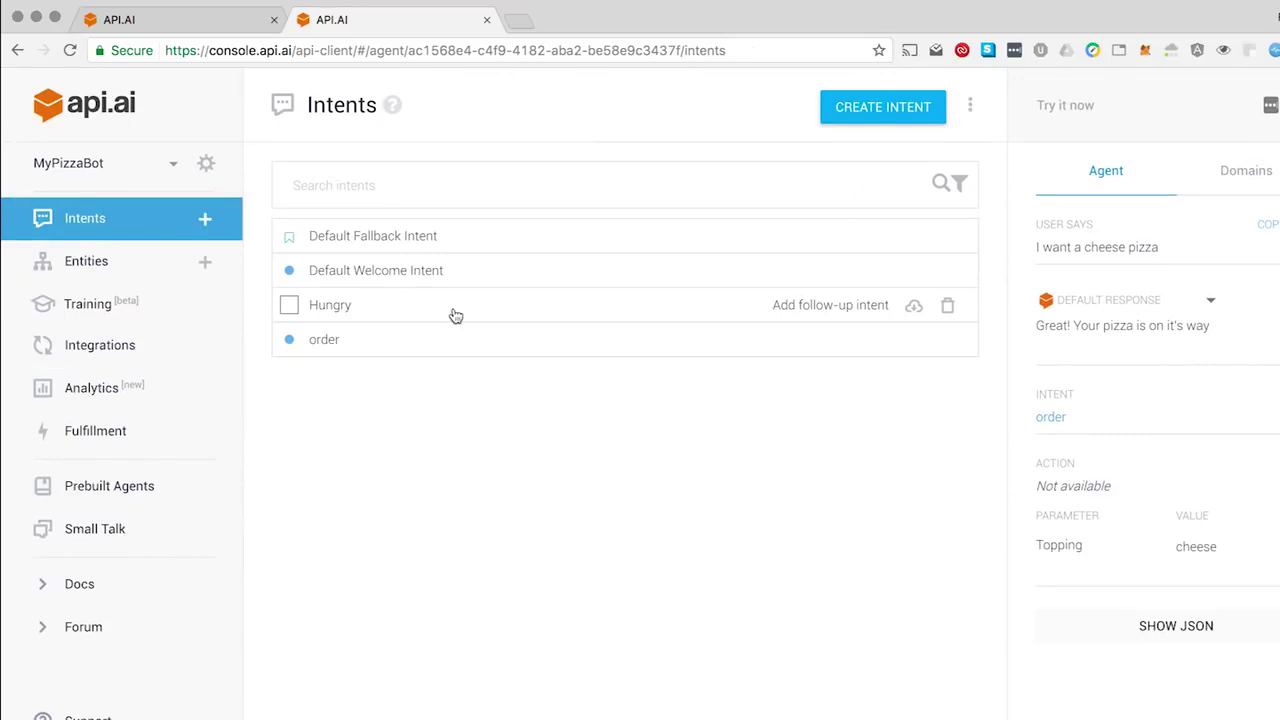
click(134, 268)
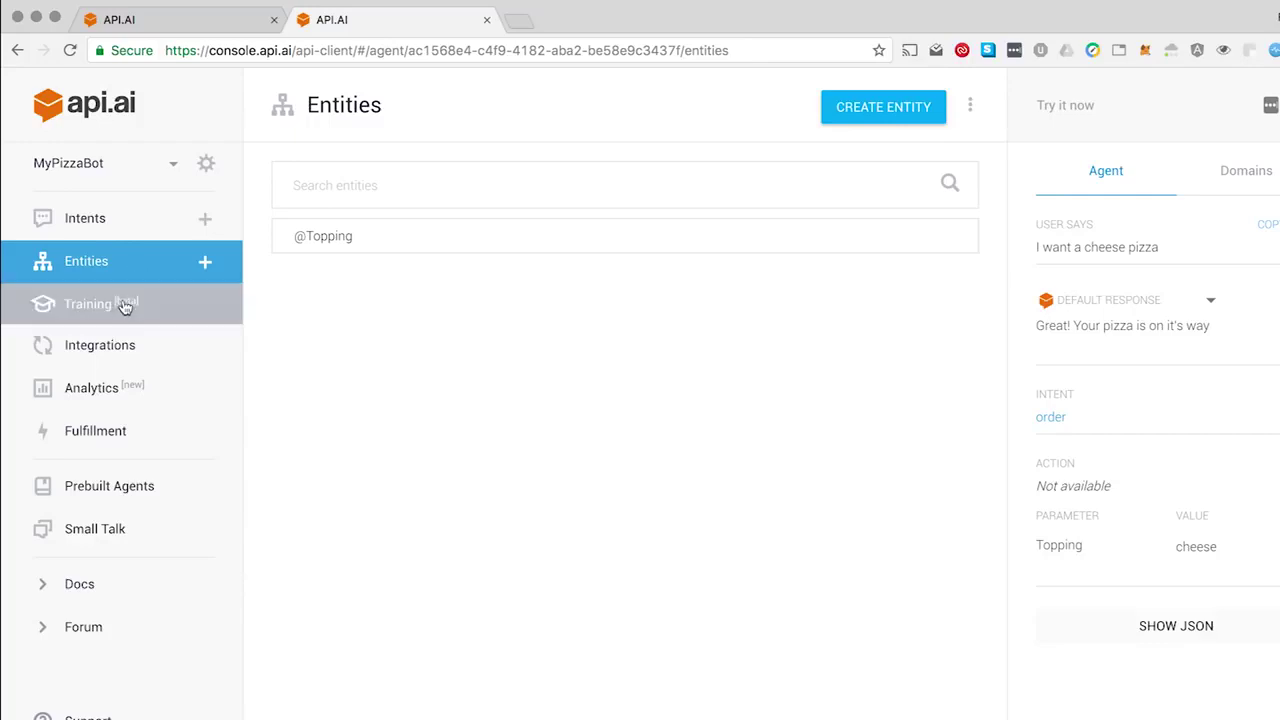
click(121, 310)
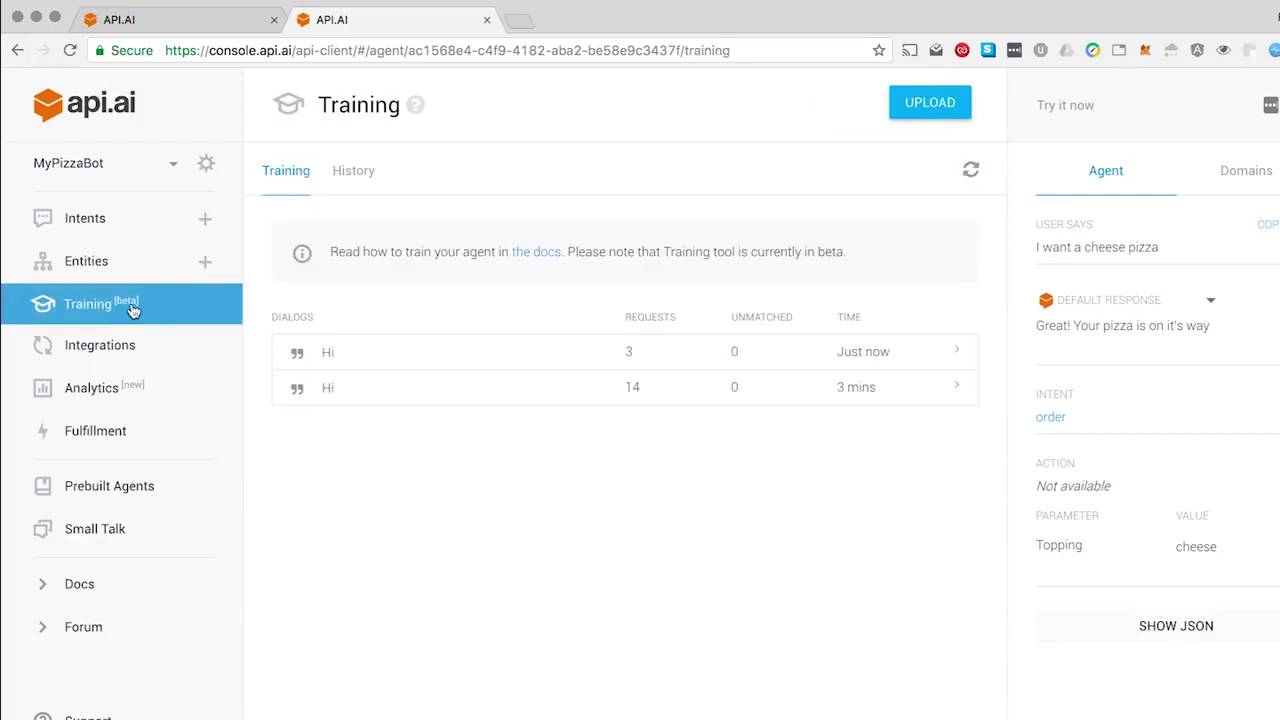
Test the agent with the unrelated phrase "I am a red macbook"
click(1102, 112)
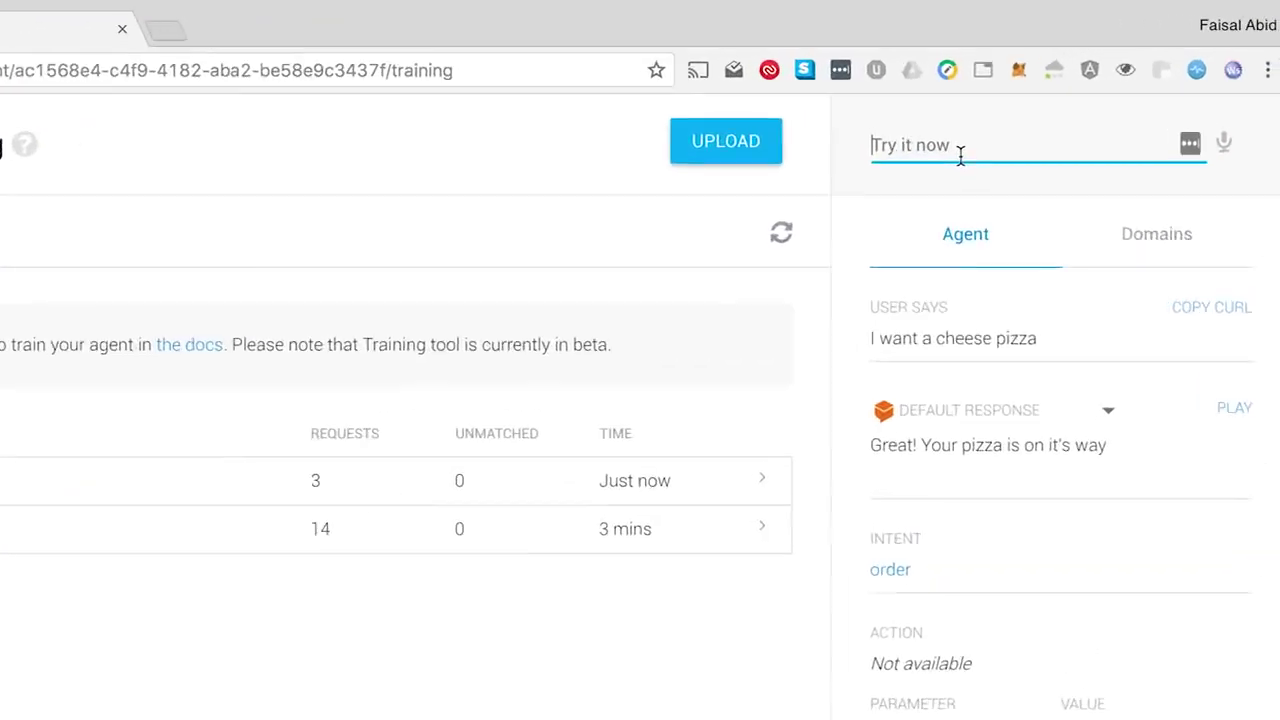
text(I am a red )
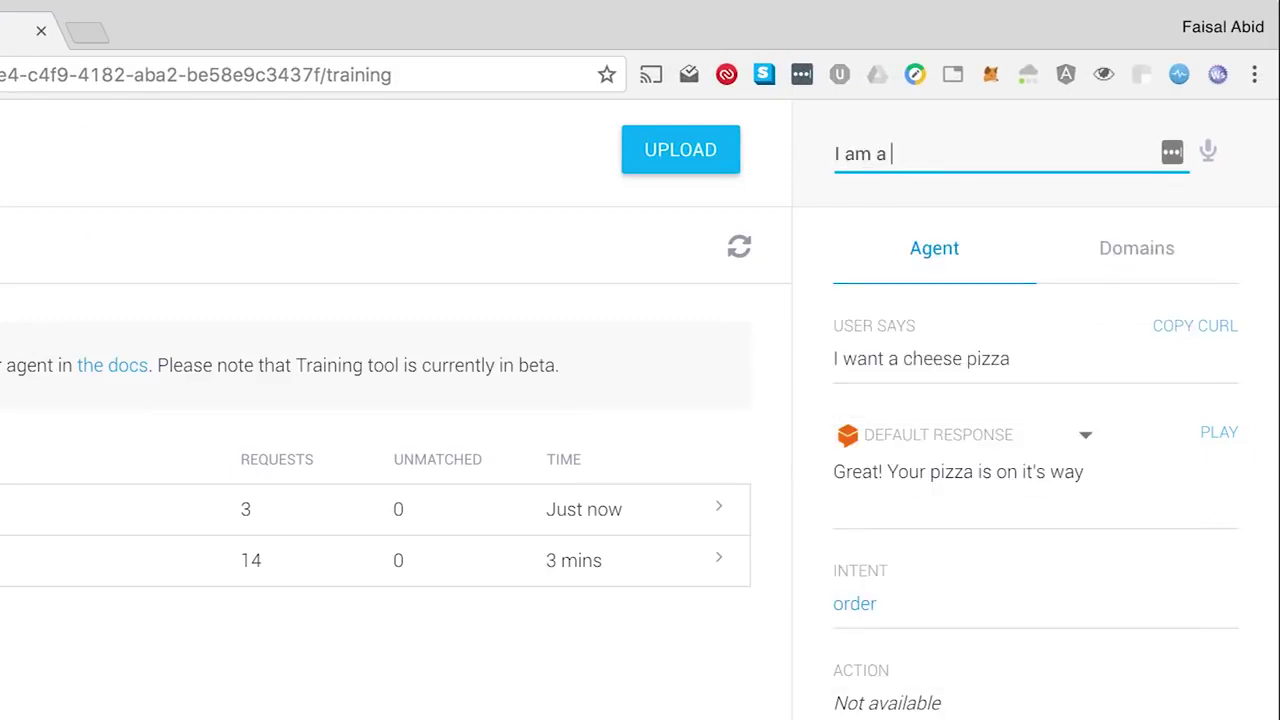
text(macbook)
key(Return)
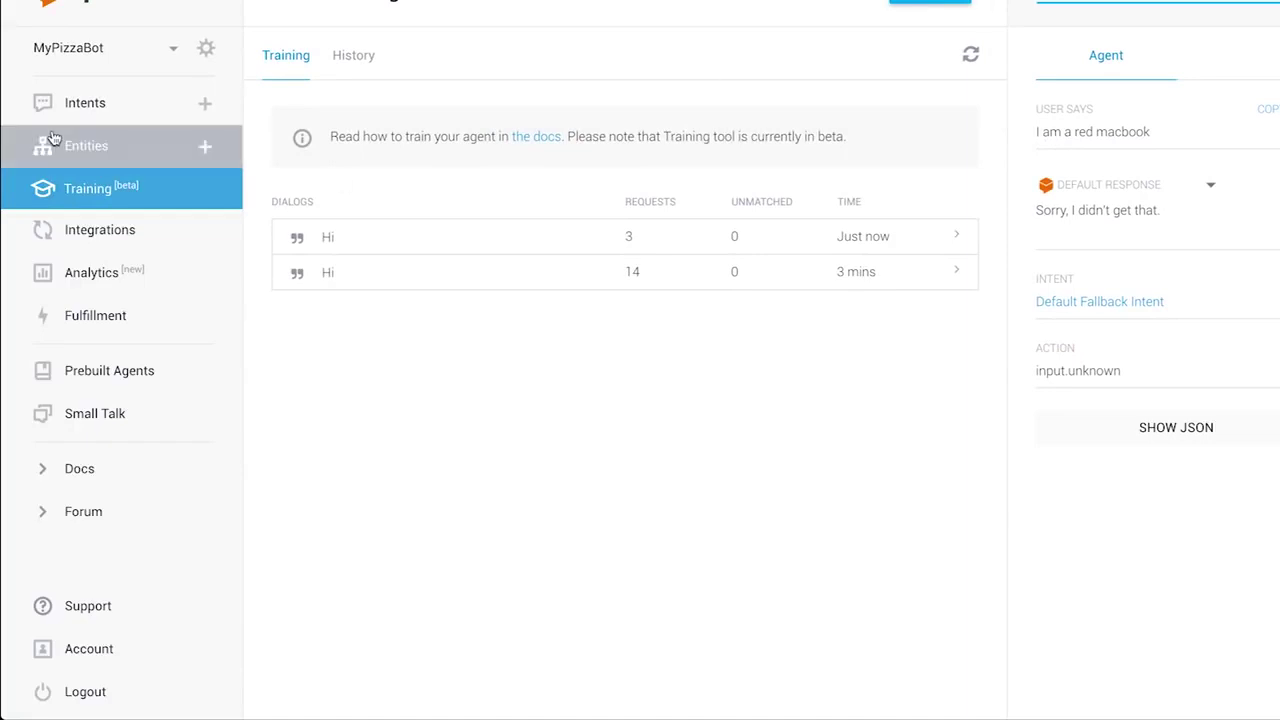
Reload the training list, open the most recent "Hi" dialog and find the "I am a red macbook" request
click(86, 146)
click(80, 194)
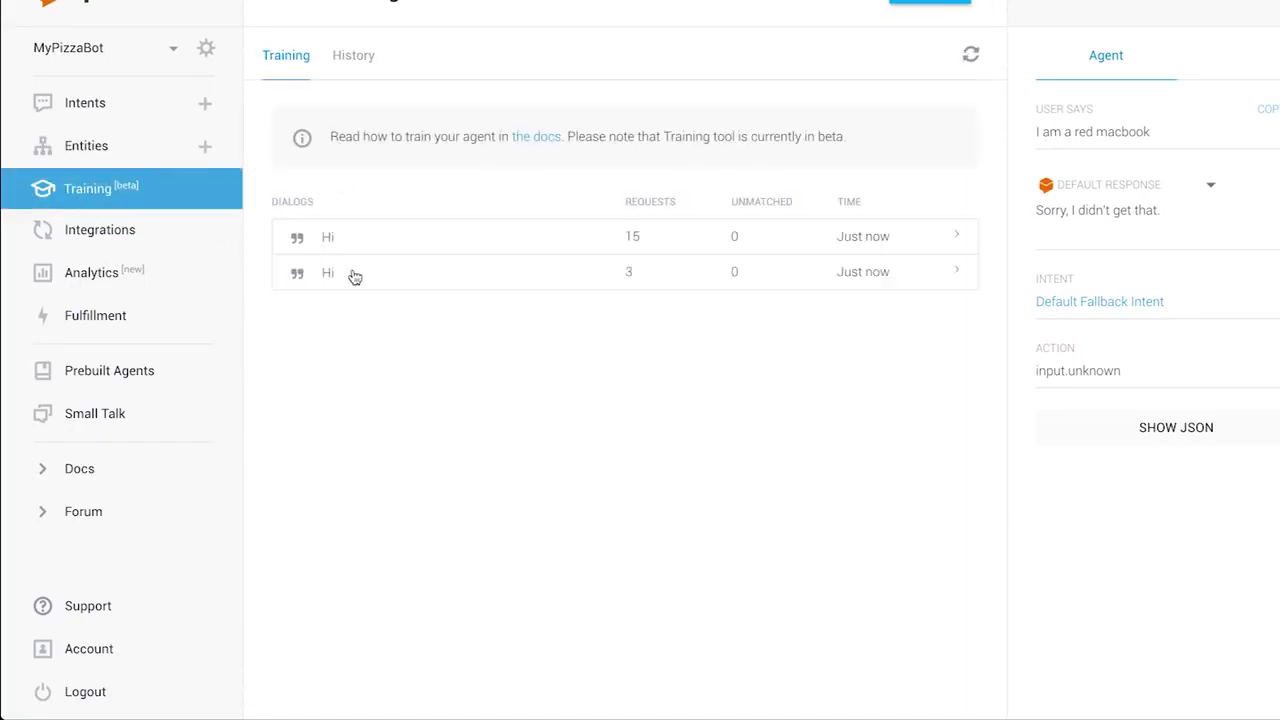
click(337, 249)
scroll(334, 246, down, 10)
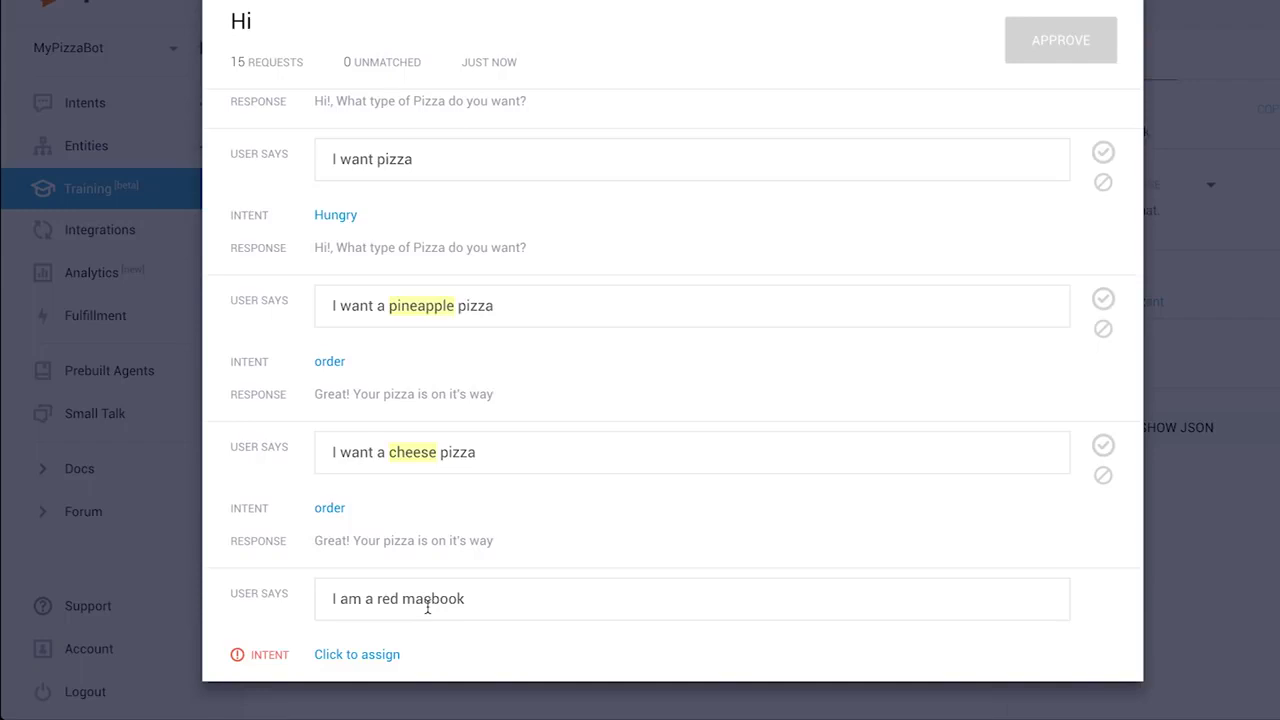
Check which intents can be assigned to "I am a red macbook" without choosing one, and review the dialog's earlier requests
click(383, 656)
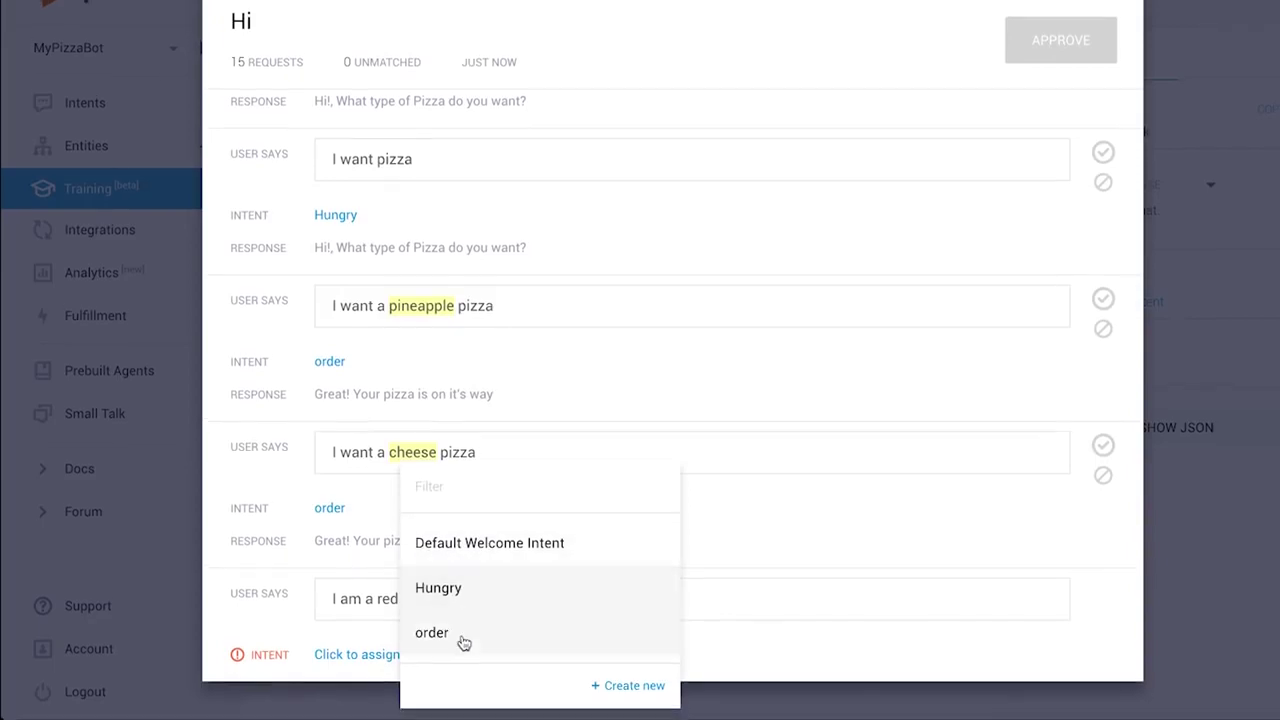
click(811, 574)
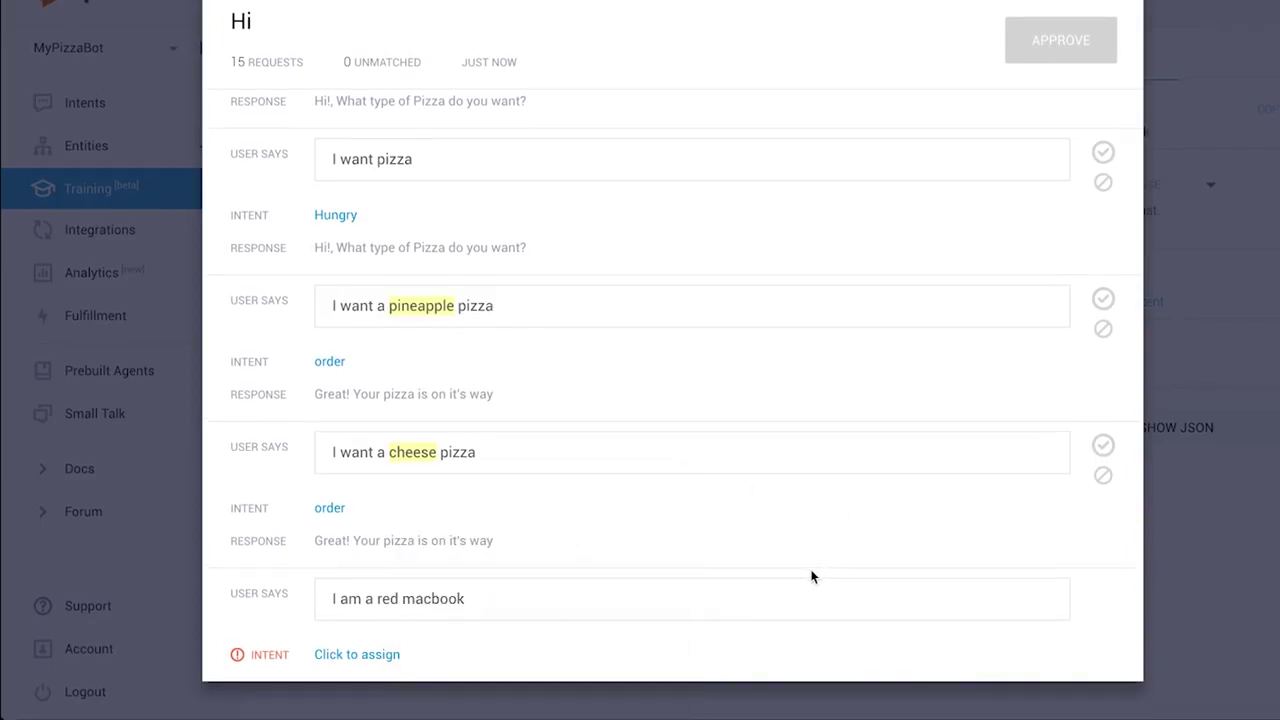
scroll(811, 576, up, 1)
scroll(811, 576, up, 15)
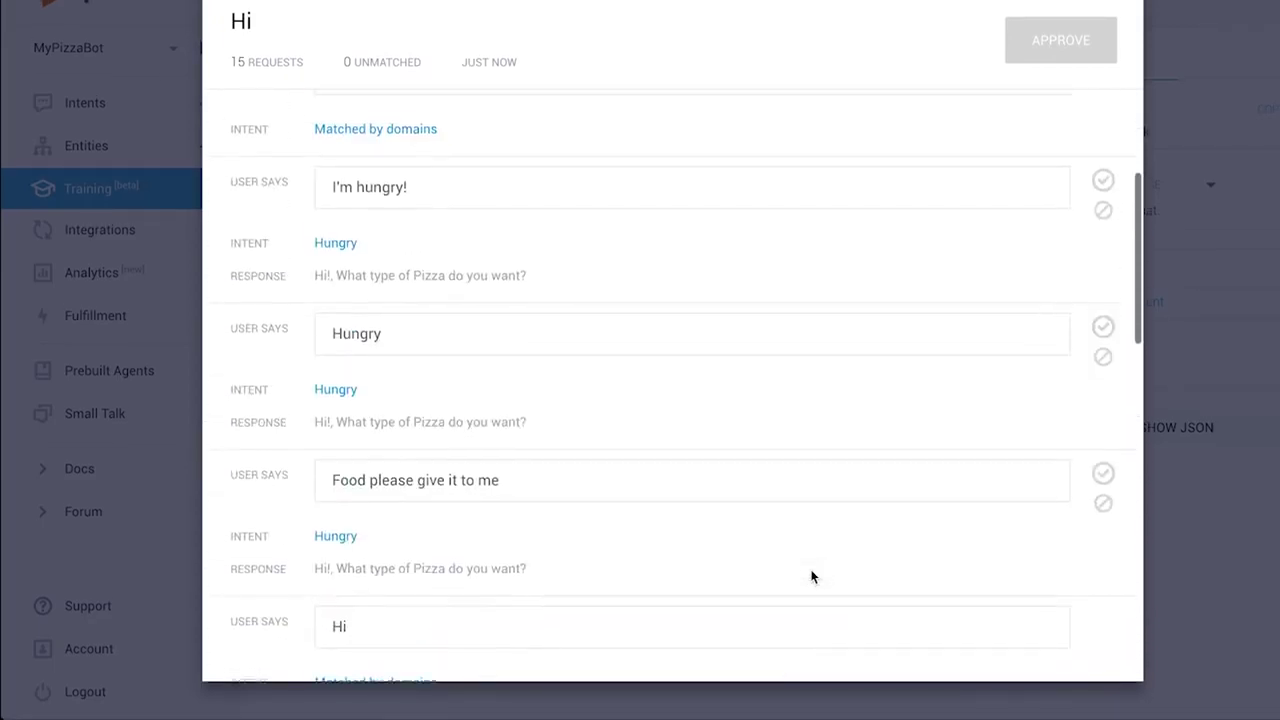